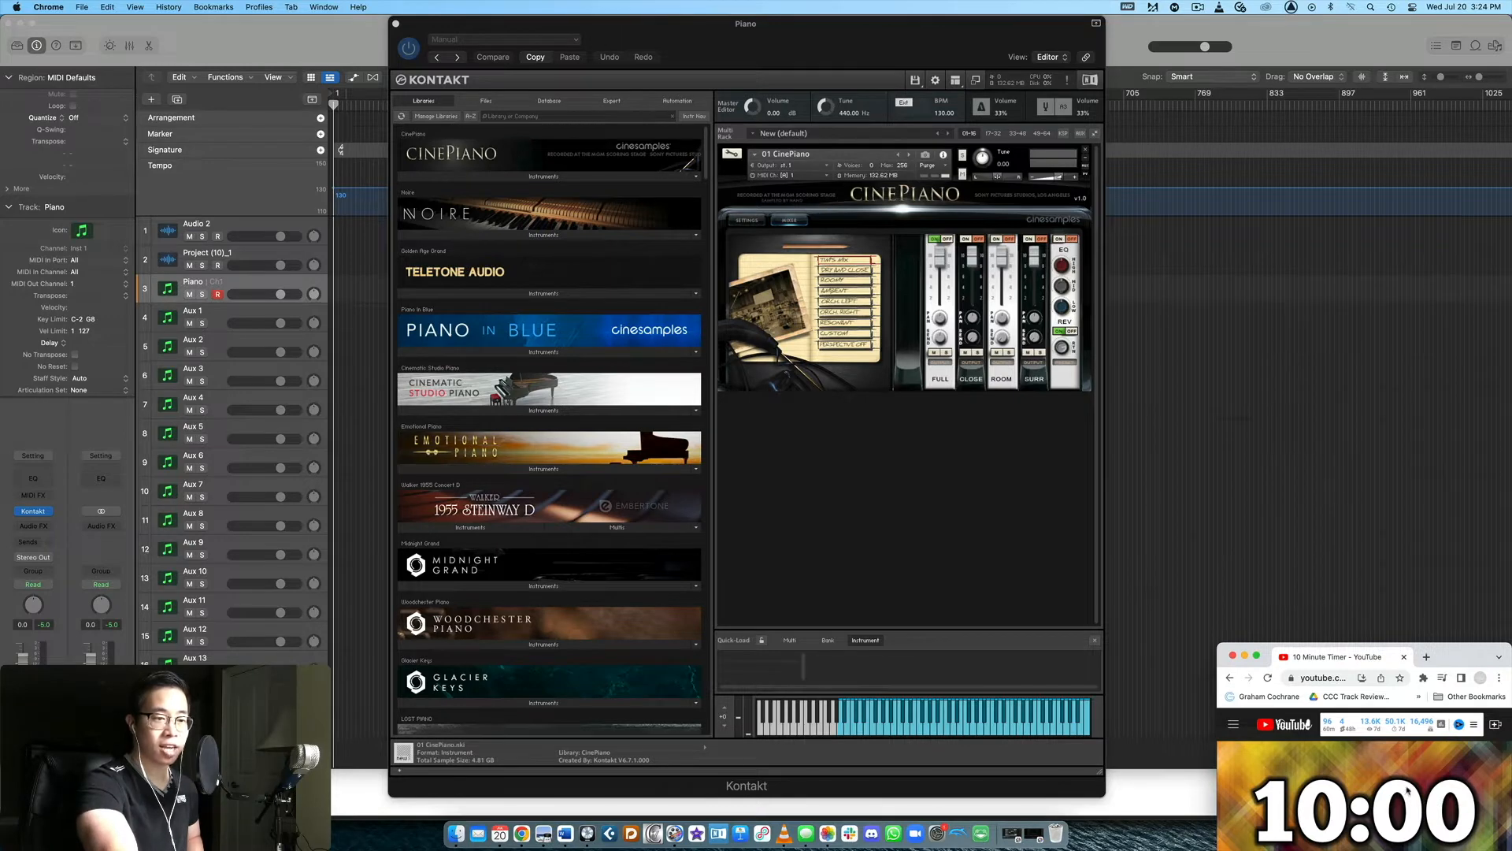
- Start the 10-minute timer video in the browser and return to the Logic Pro project
click(1312, 486)
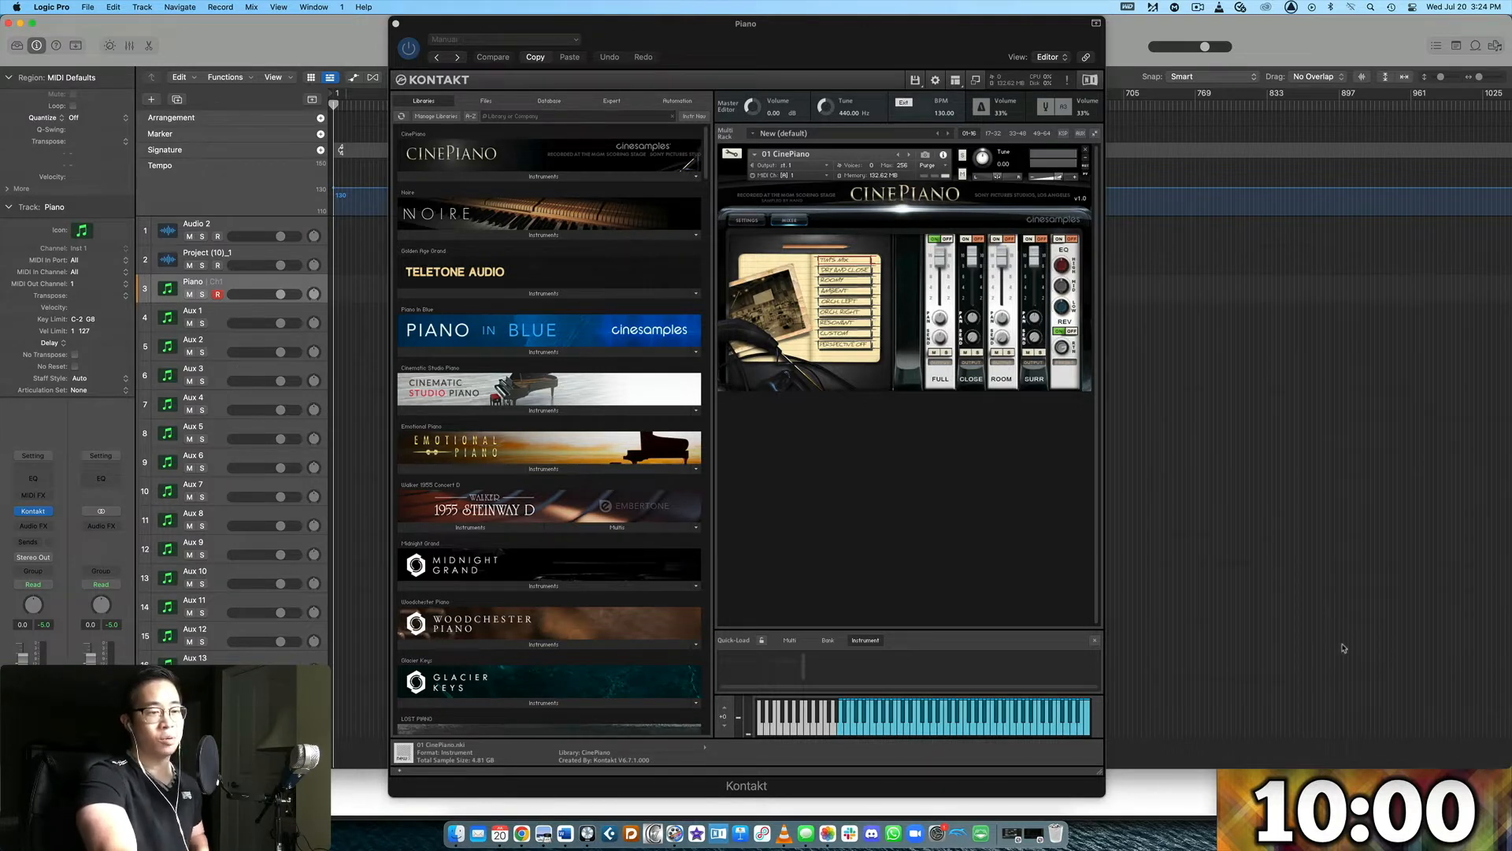
click(1296, 808)
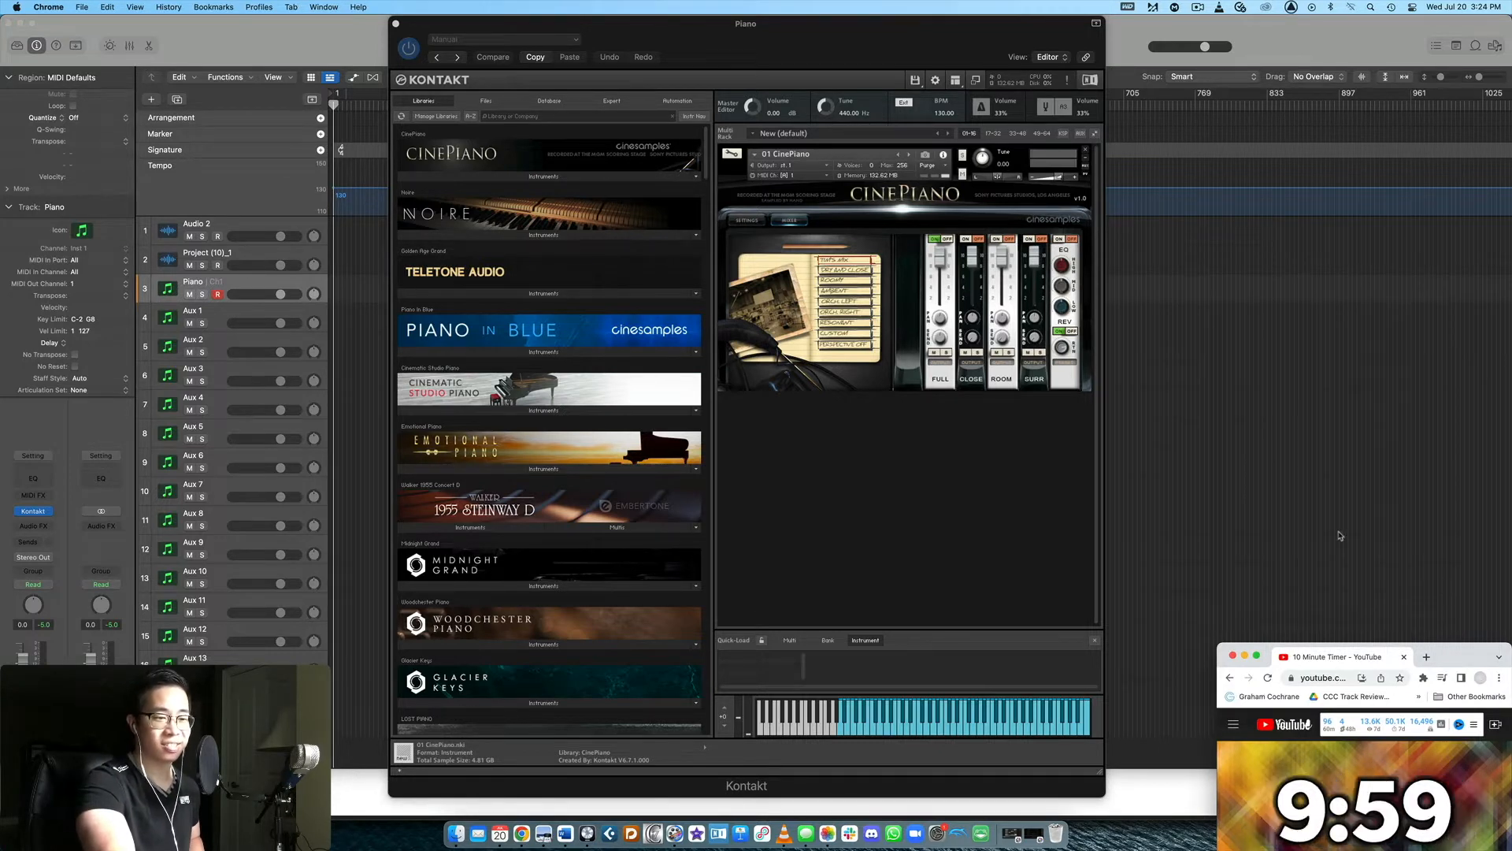
click(1168, 462)
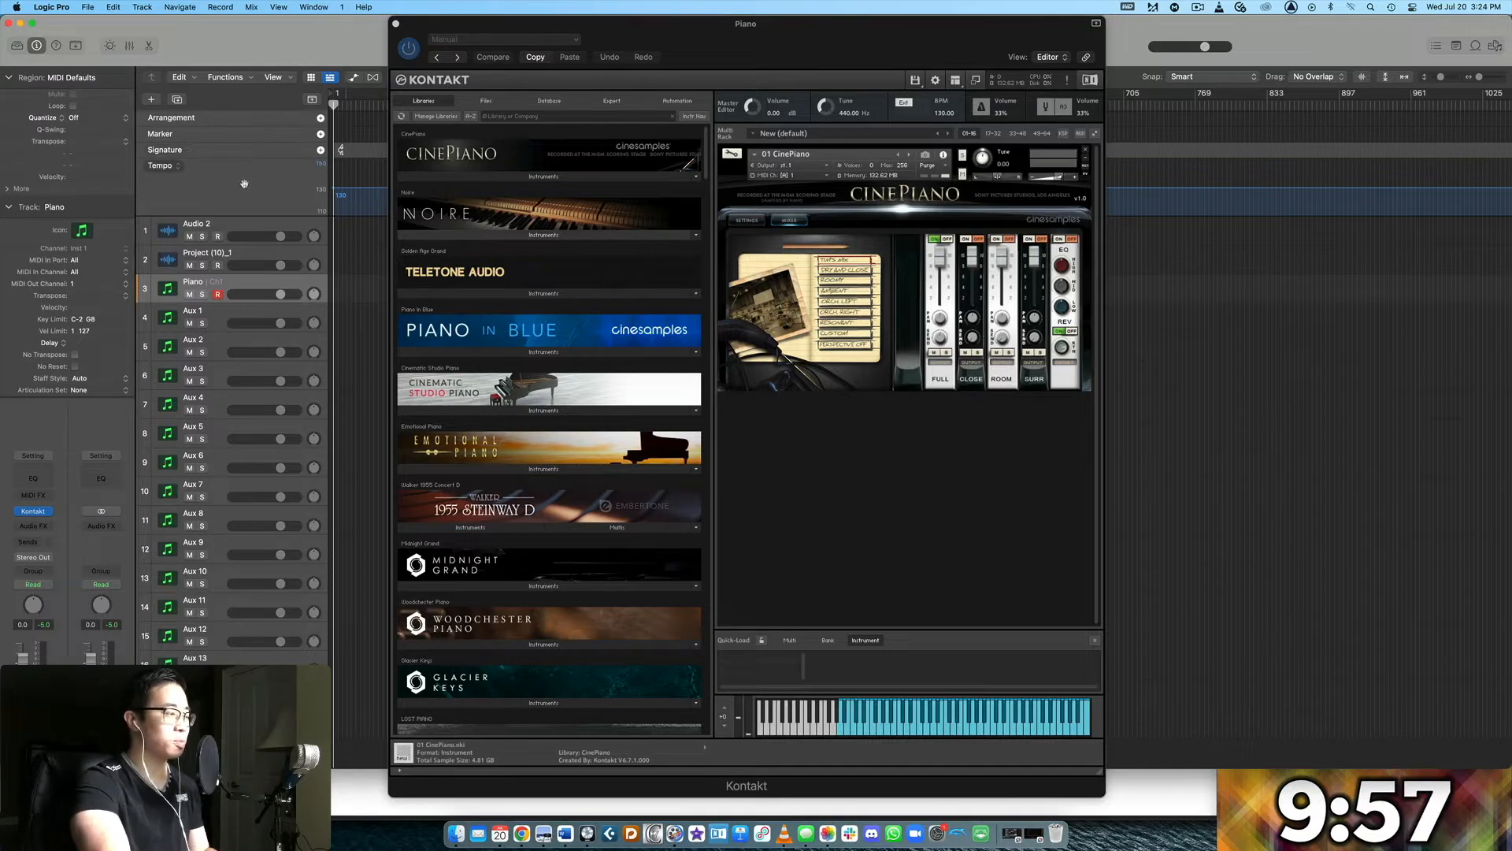
- Move the Kontakt window down clear of the tracks and play the project briefly with the metronome on
mouse_move(725, 44)
mouse_down()
mouse_move(754, 111)
mouse_move(731, 42)
mouse_up()
drag(575, 39, 482, 734)
key(space)
click(829, 46)
click(1046, 58)
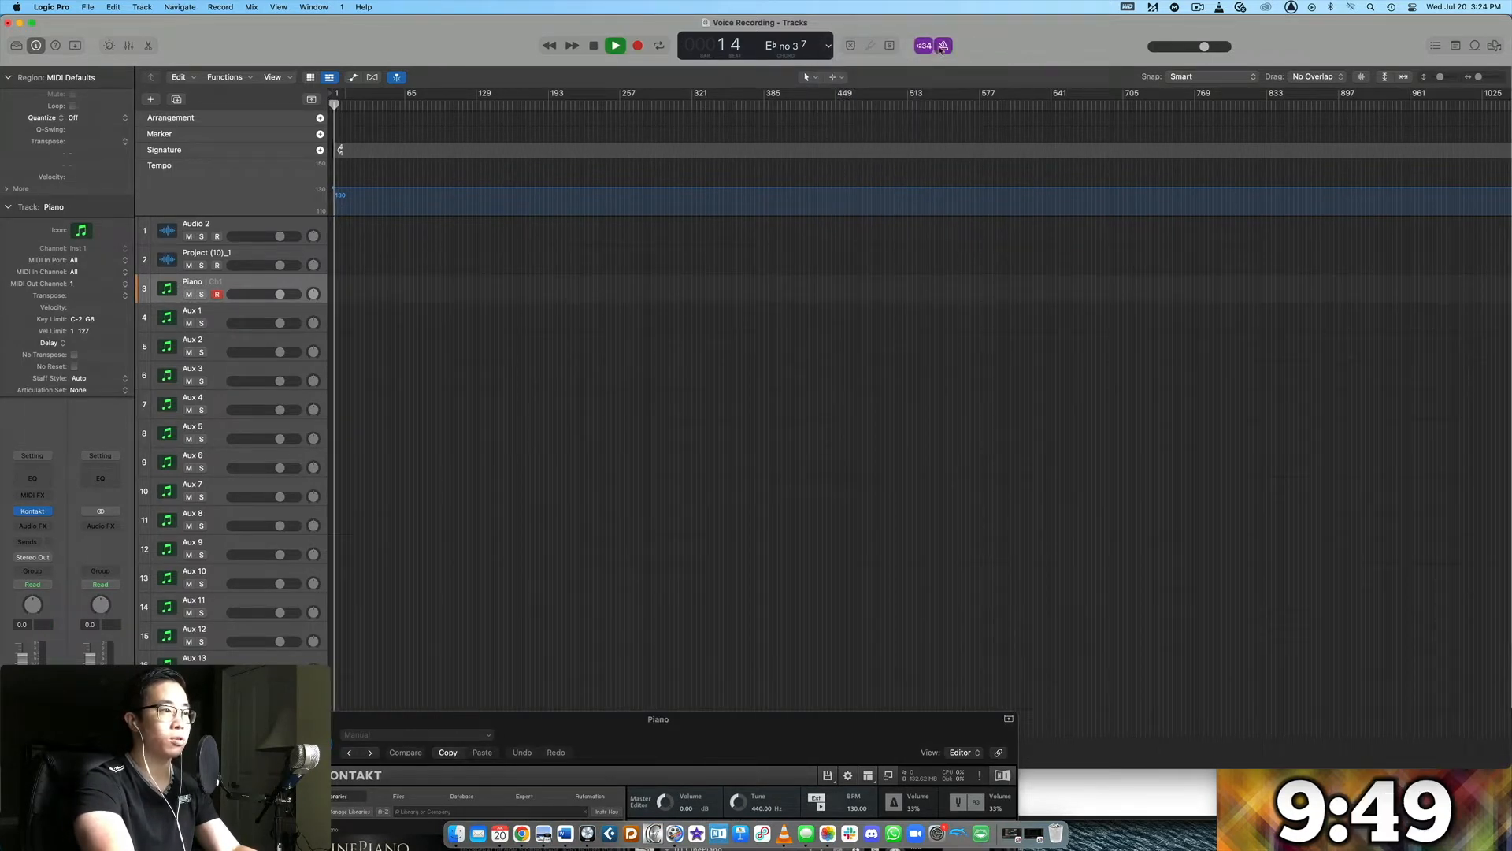
click(828, 46)
click(838, 49)
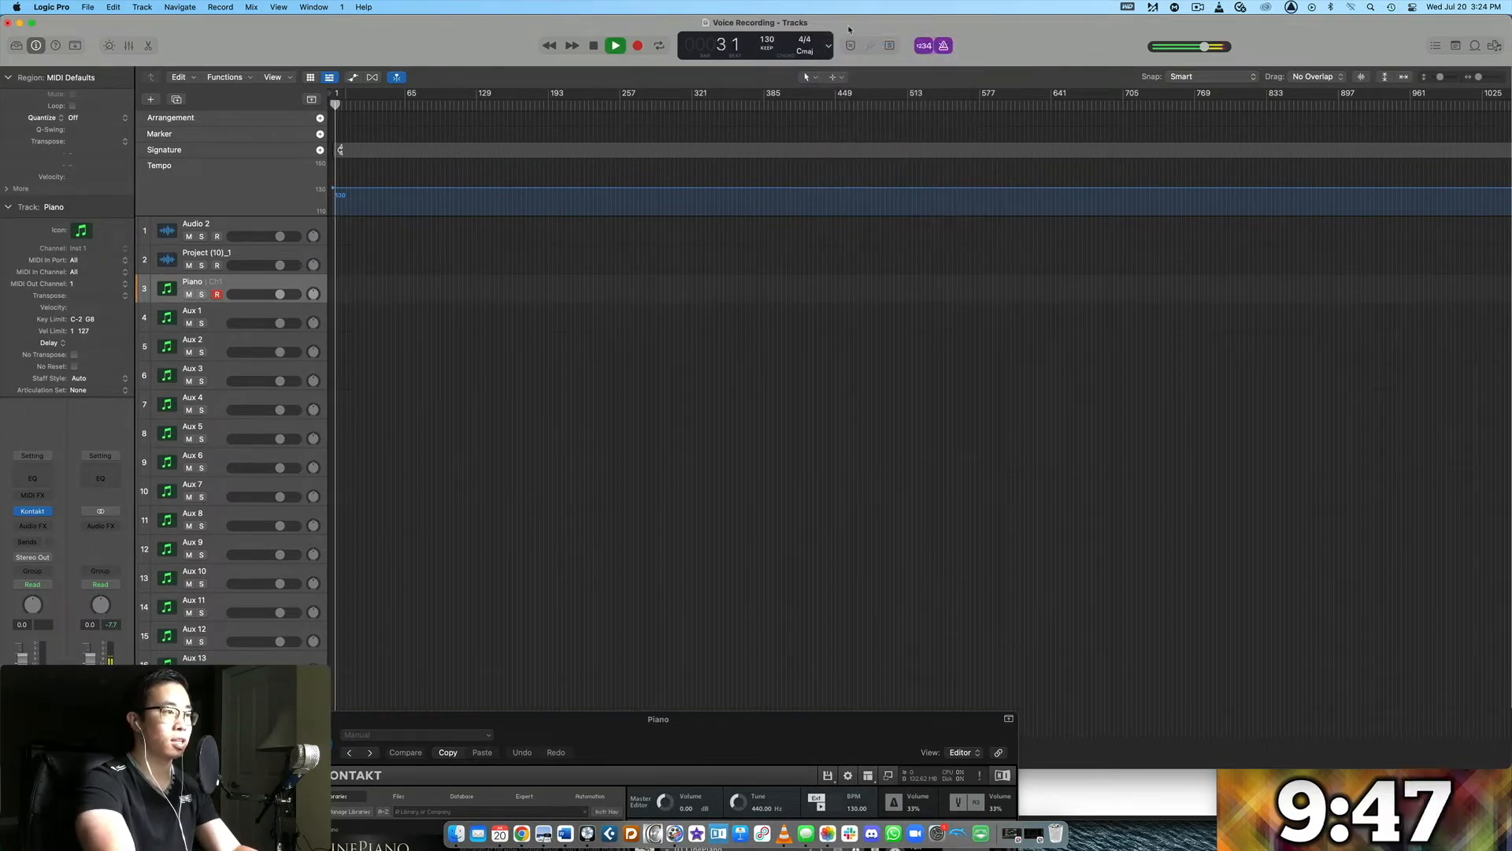
key(space)
- Record a piano part of about 18 bars on the Piano track and move its region to start at bar 2
key(r)
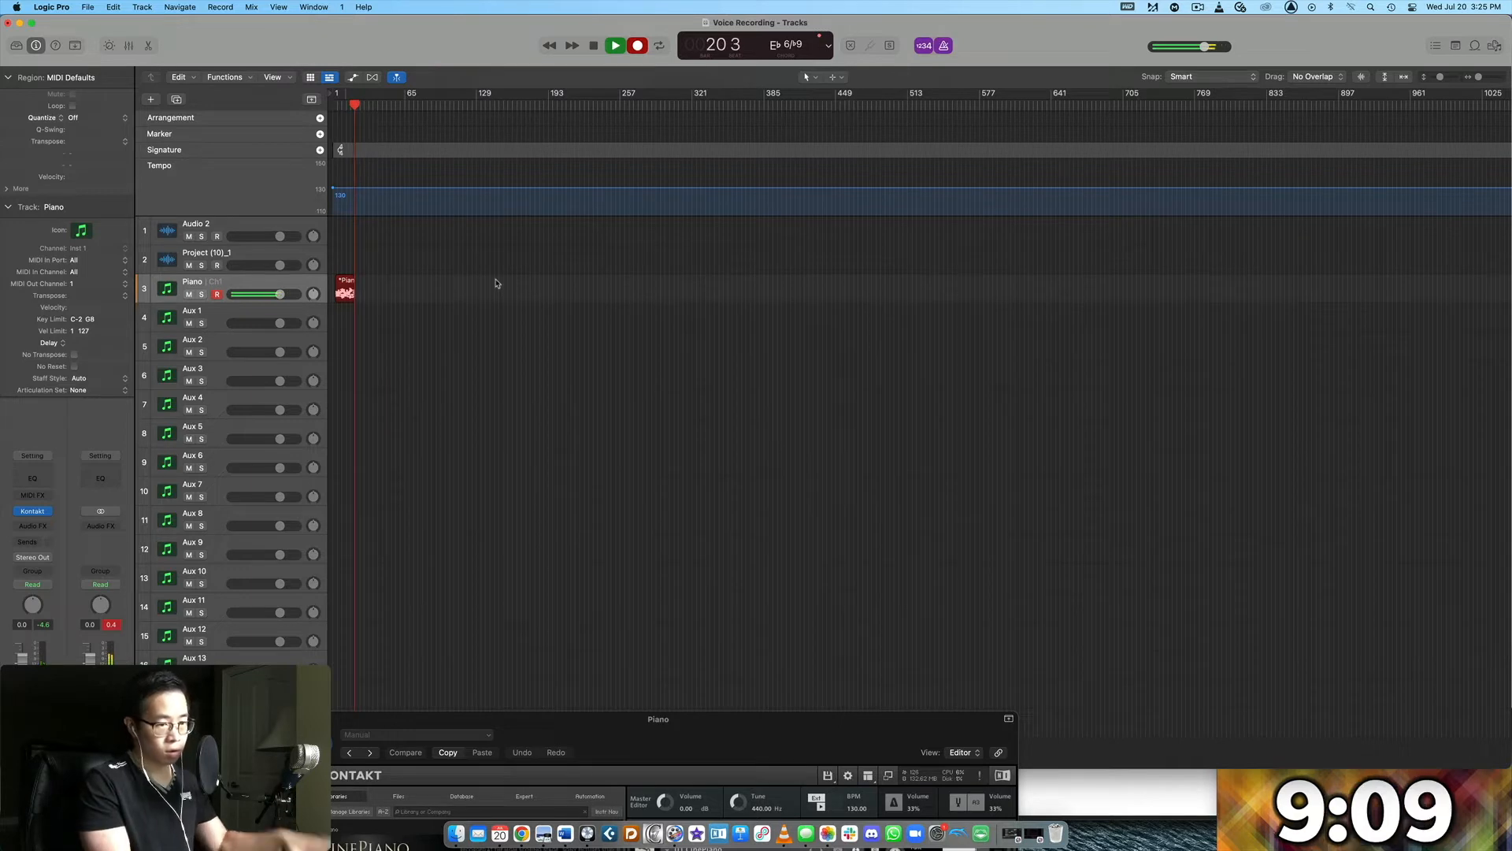
key(space)
key(Return)
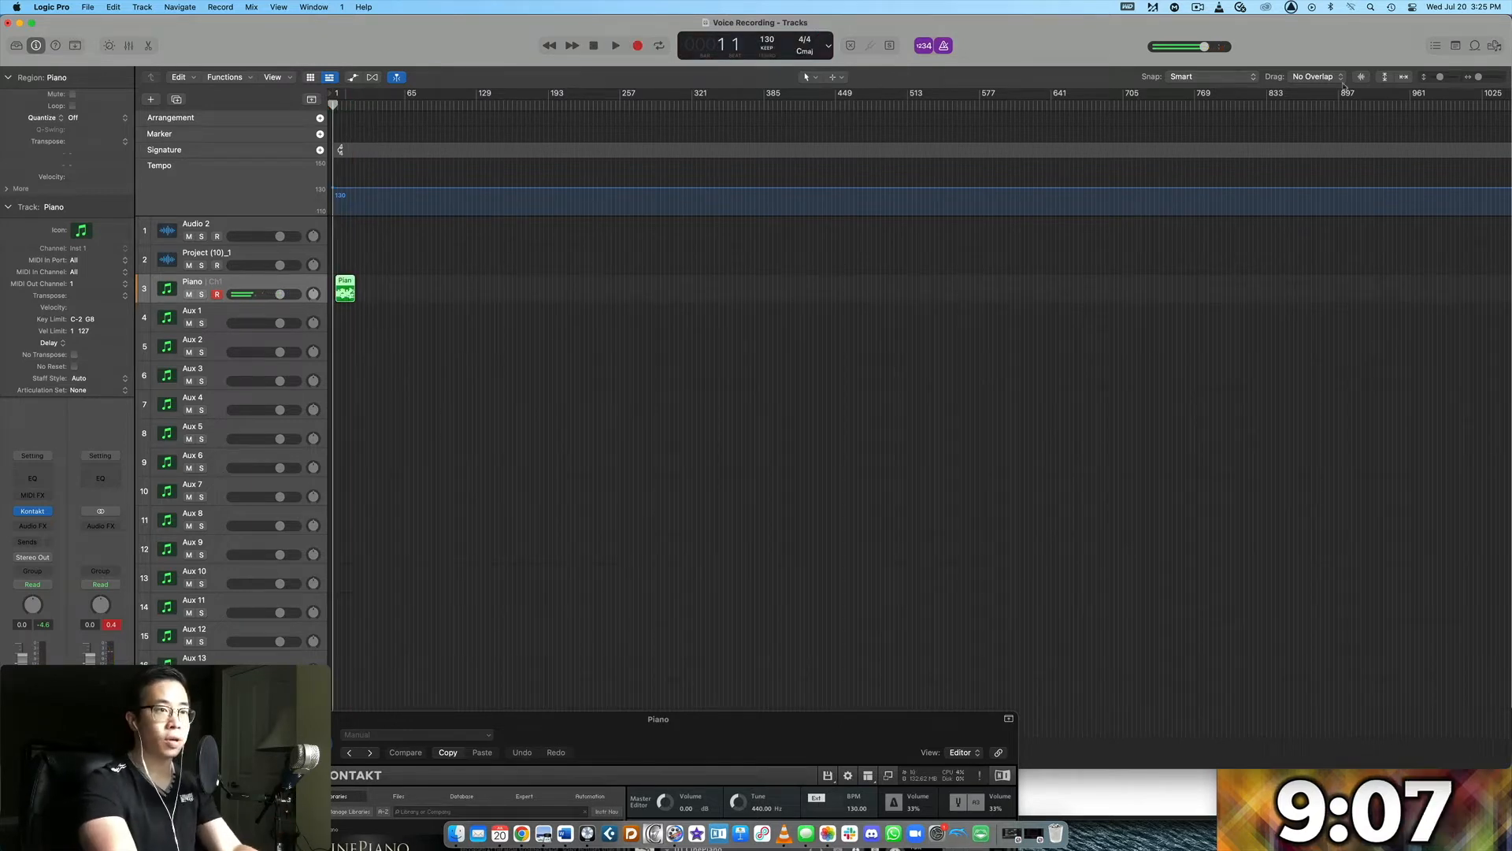
click(1483, 78)
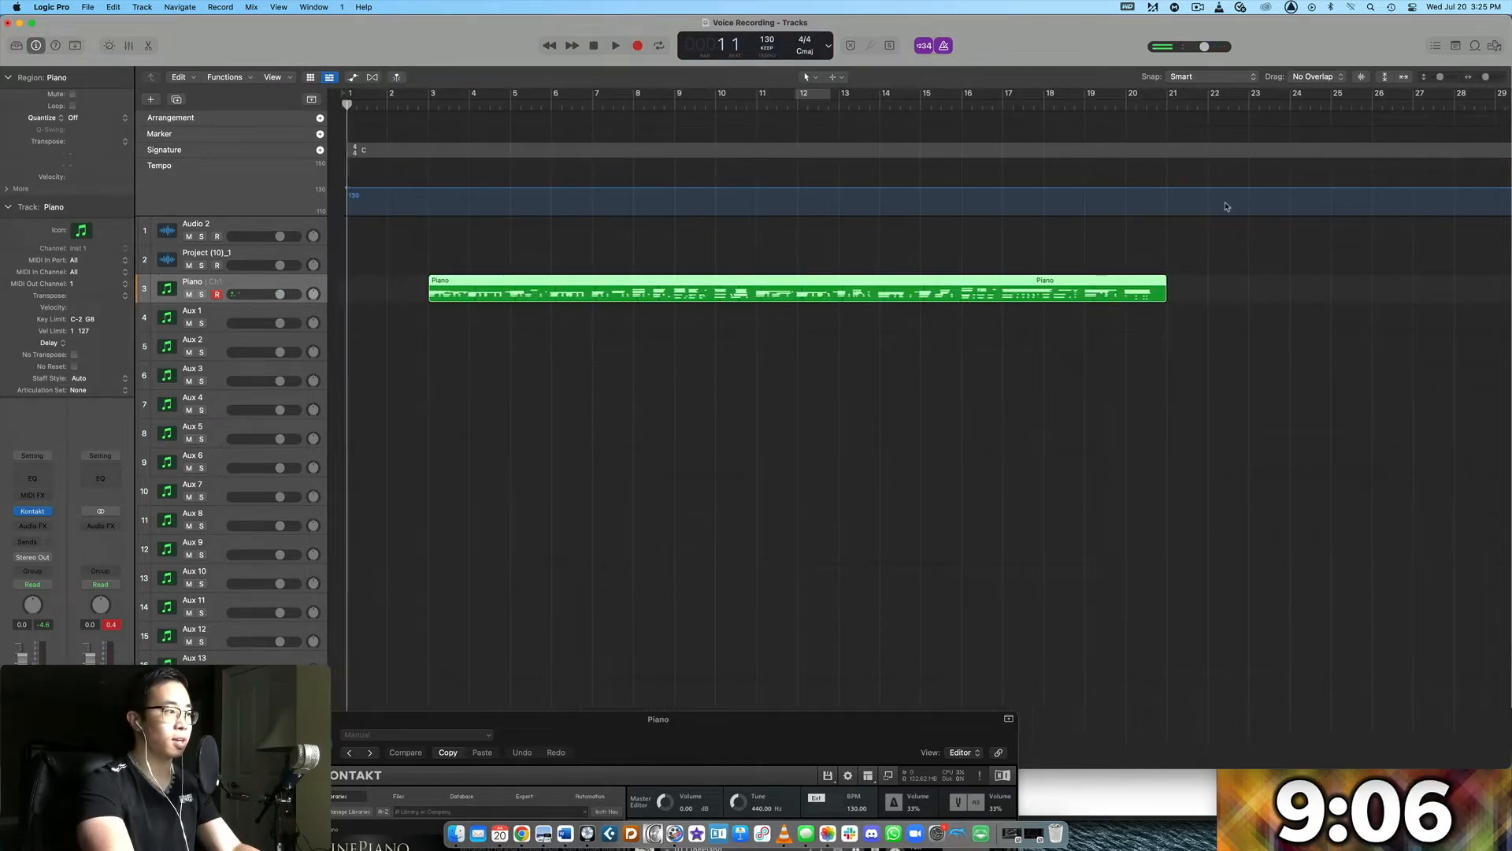
drag(476, 298, 435, 298)
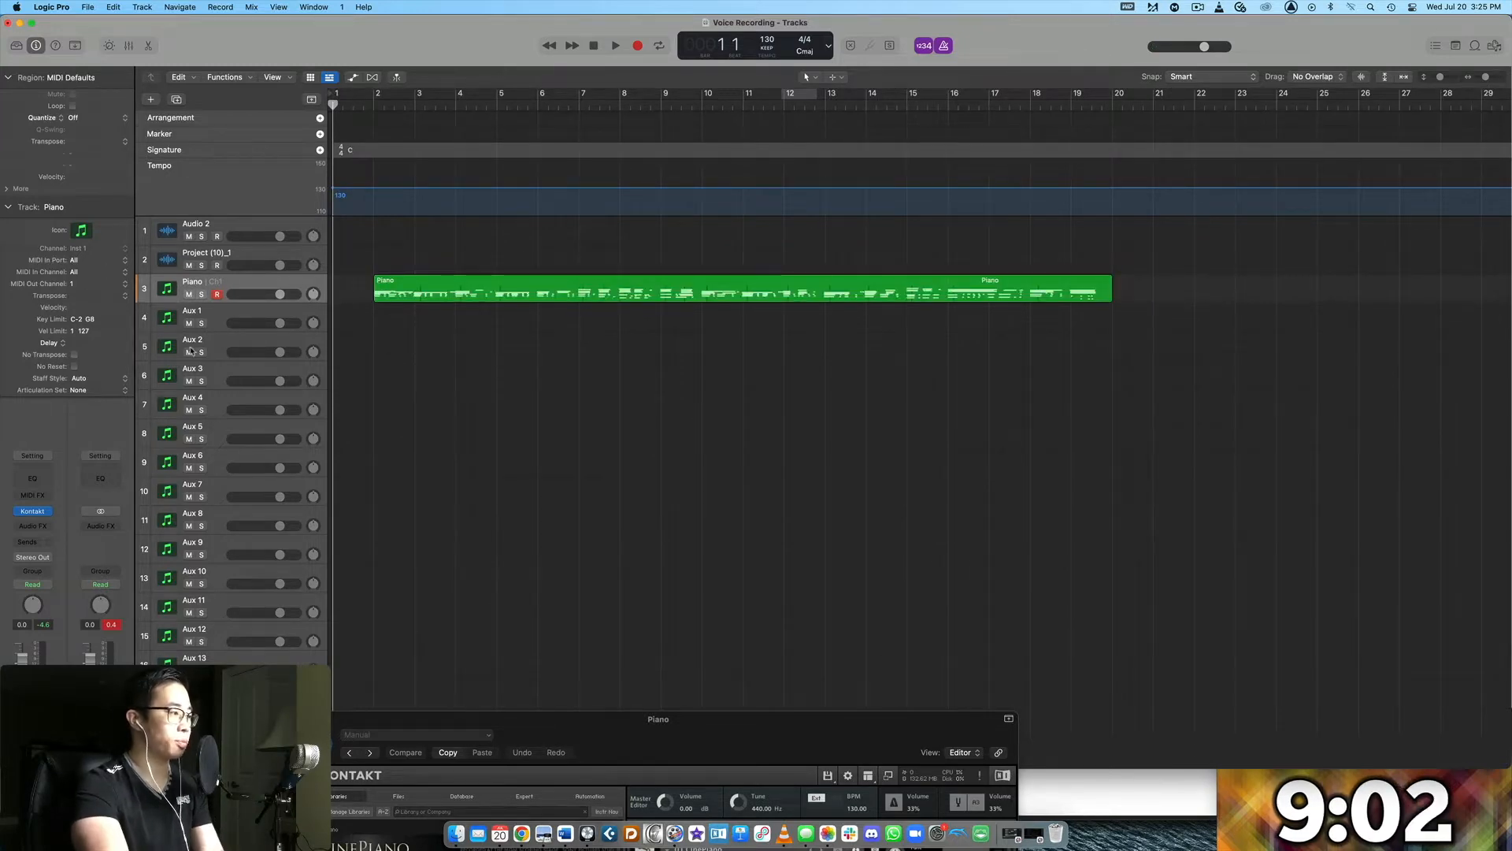
- Bring the Kontakt window back into full view and open the instruments of the Berlin Orchestra Inspire library
drag(660, 725, 802, 186)
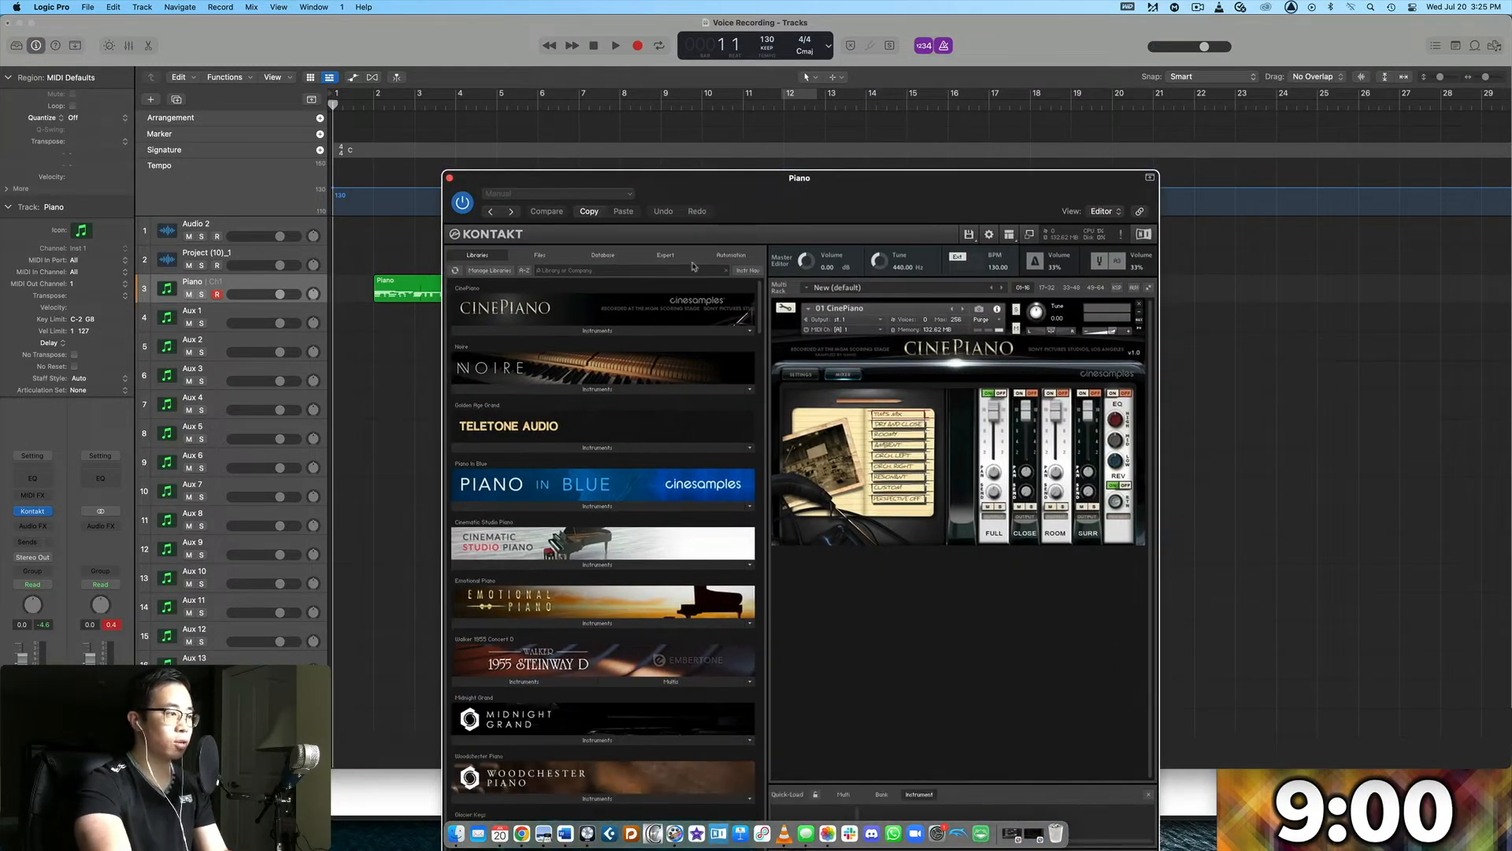
scroll(622, 349, down, 20)
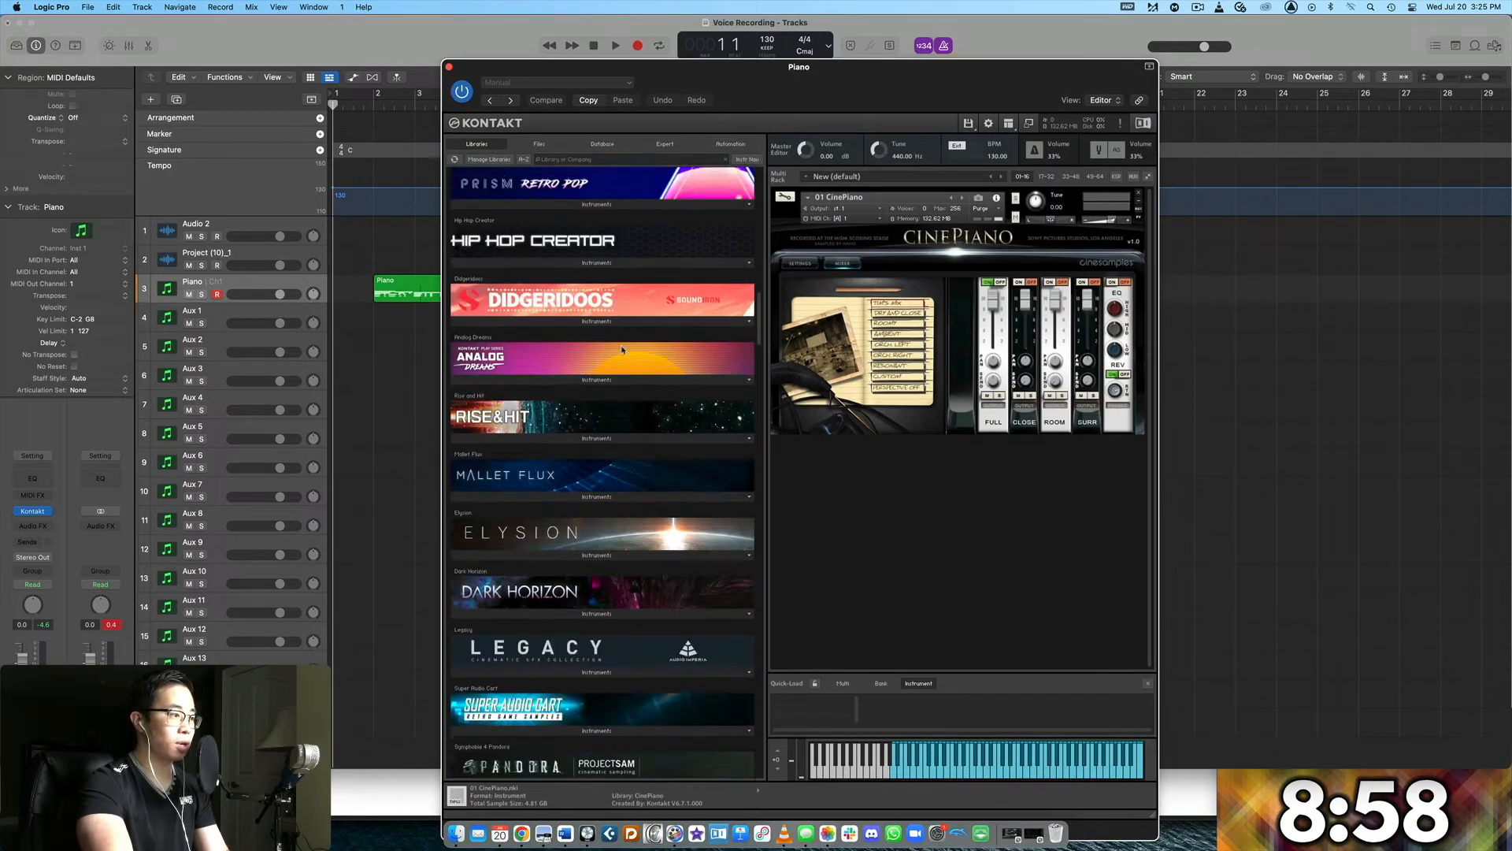
scroll(622, 350, down, 20)
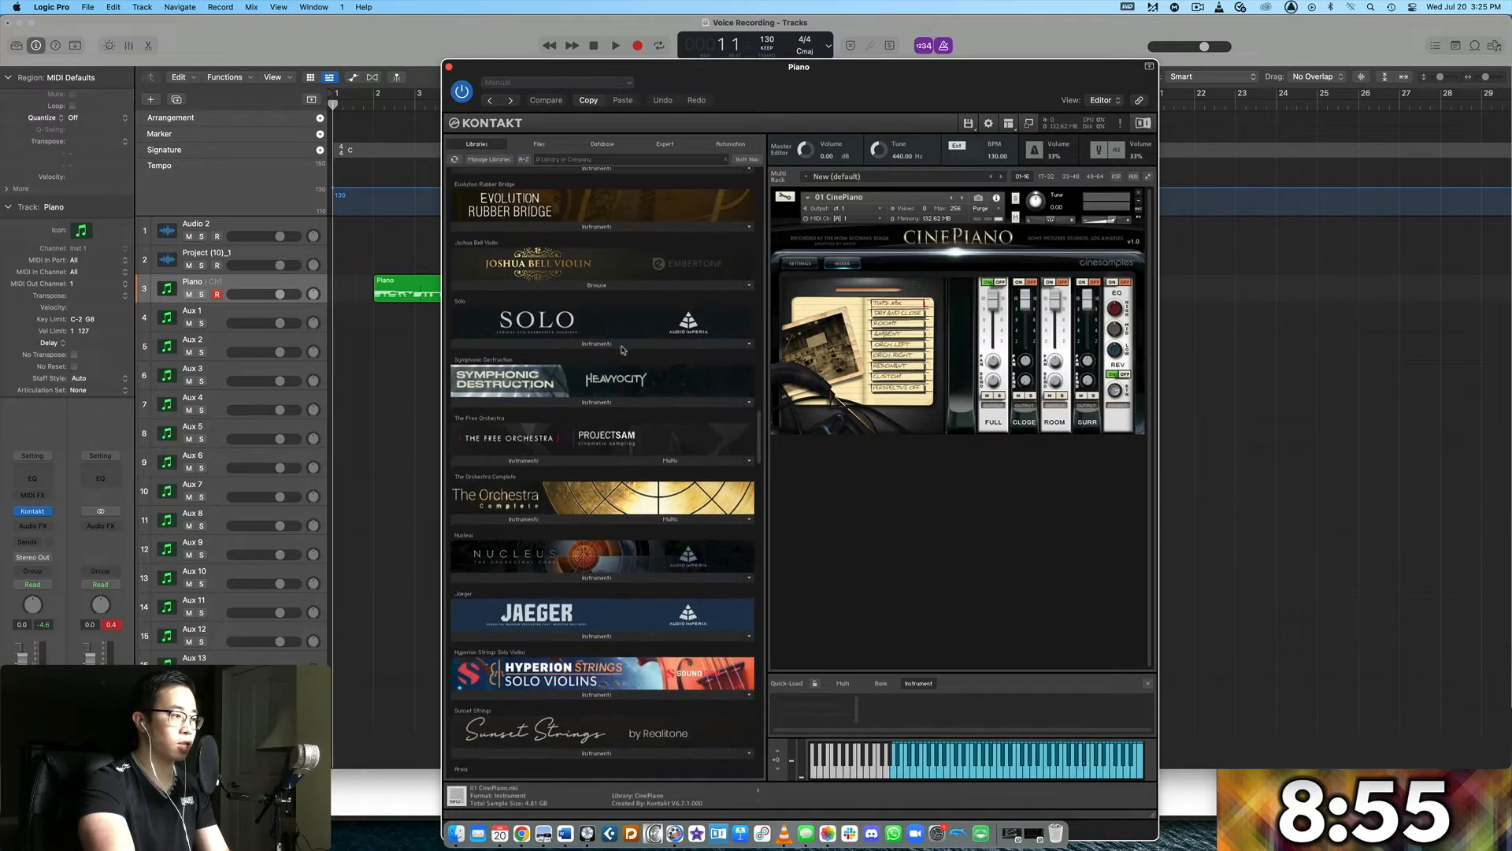
scroll(622, 350, down, 5)
scroll(591, 431, down, 10)
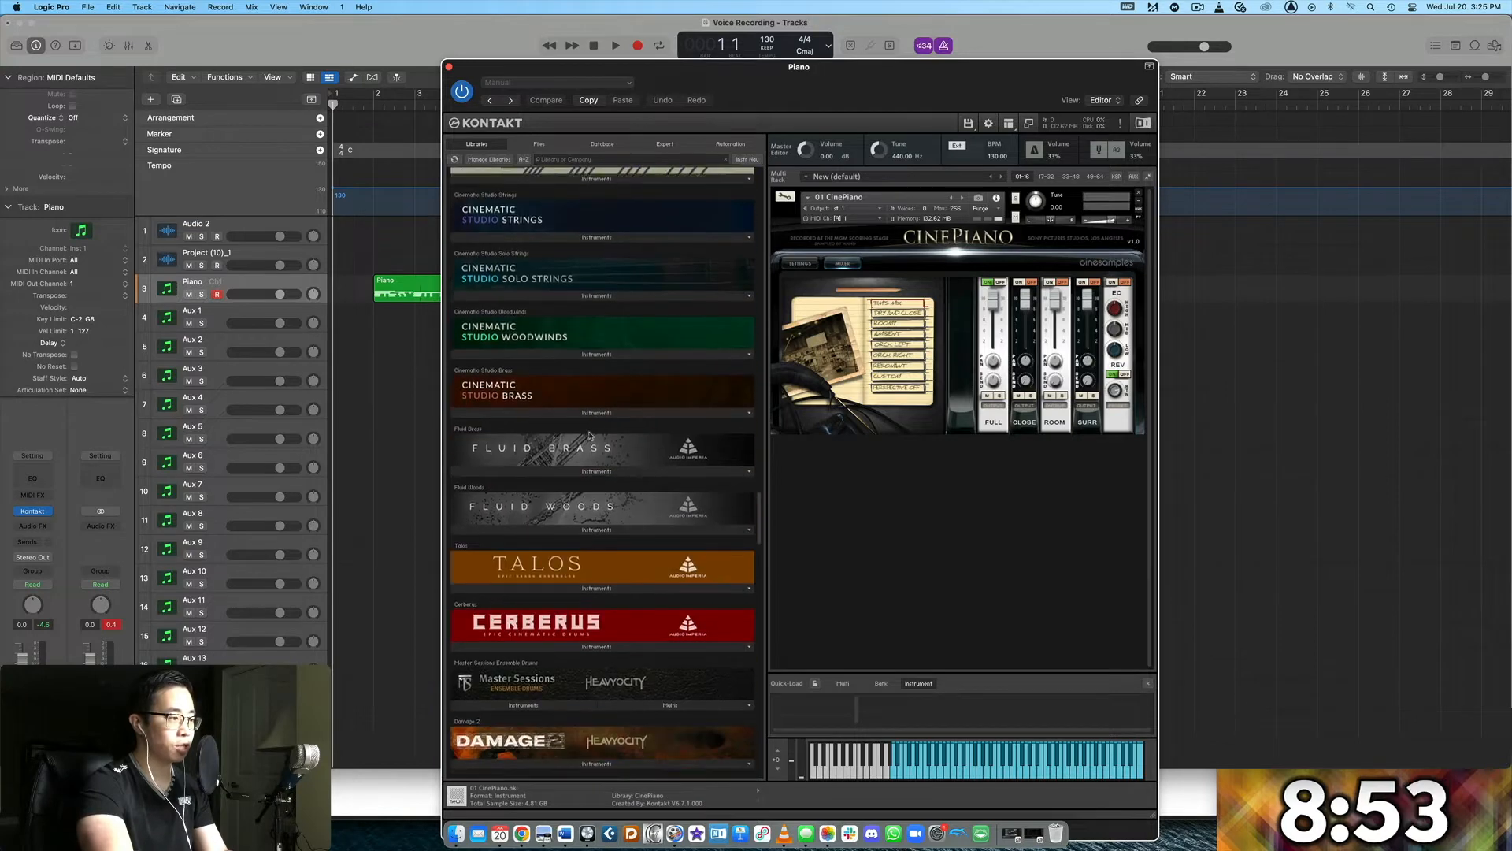
scroll(589, 434, up, 3)
scroll(589, 434, up, 20)
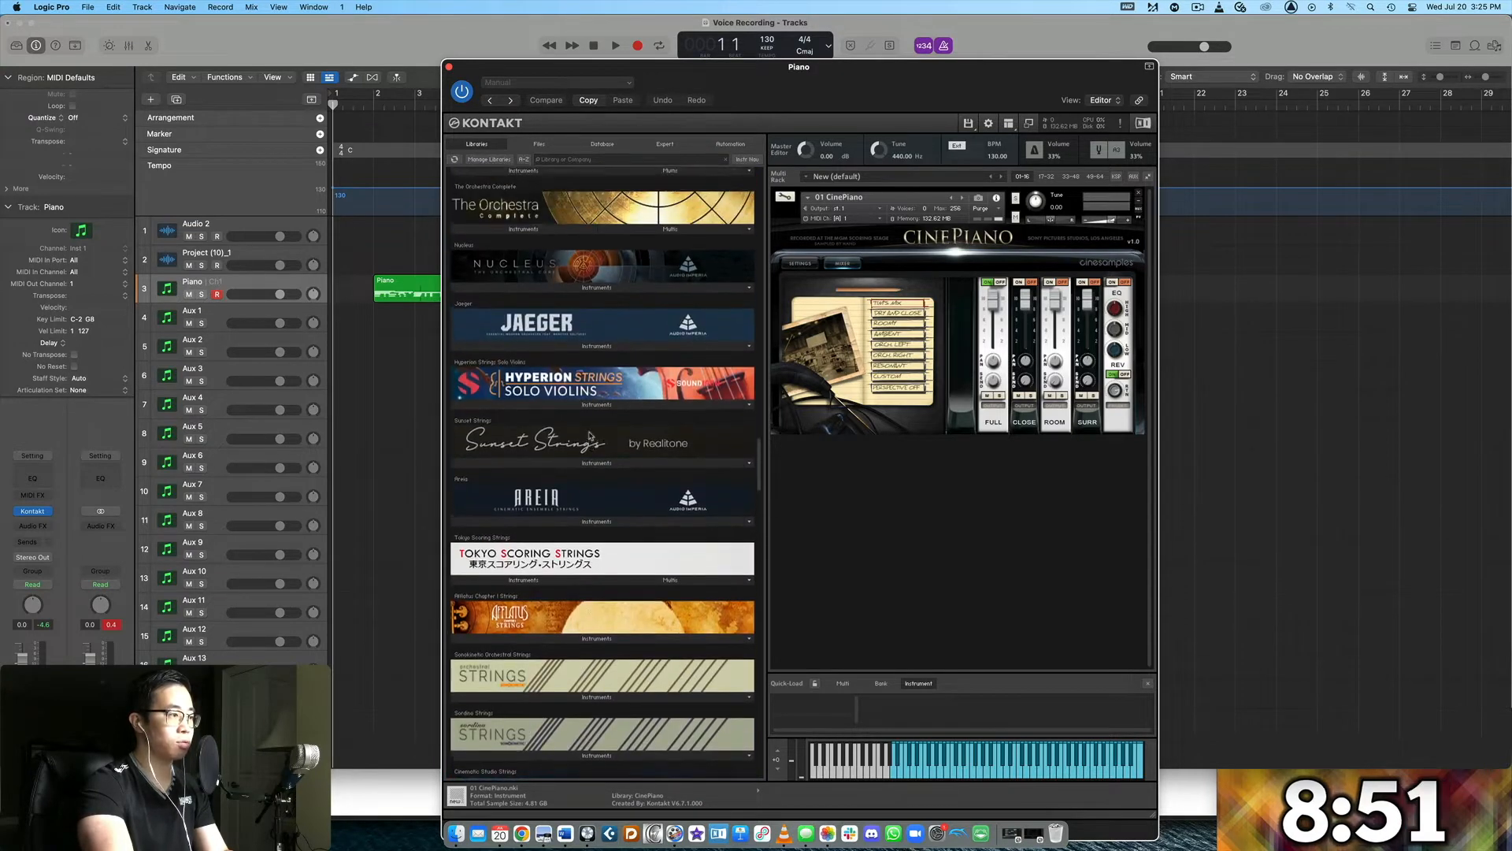
click(551, 375)
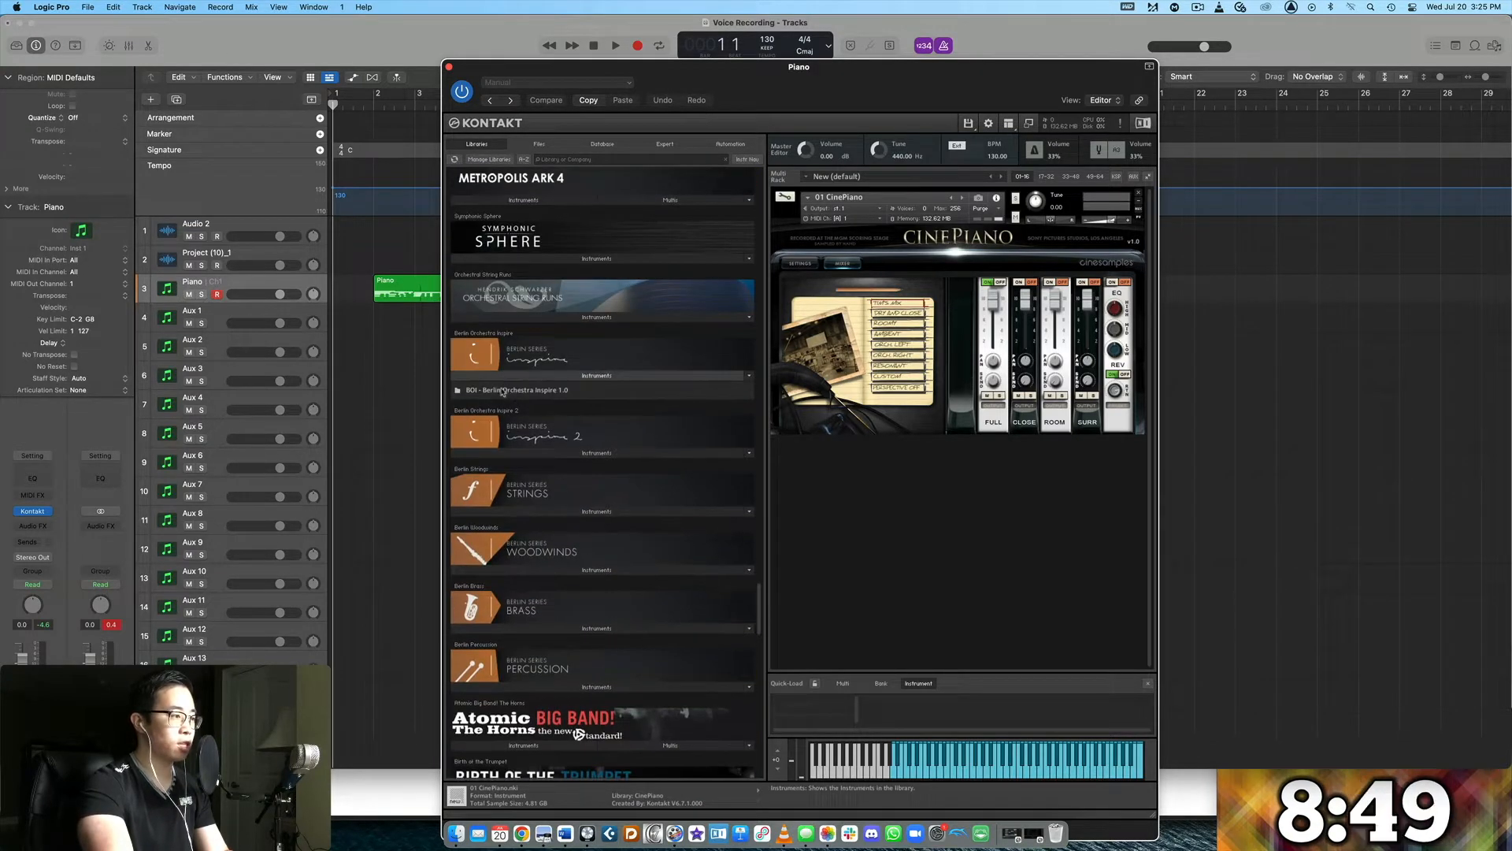
- Load "03. Strings Whole Ensemble Spiccato.nki" from the Strings Whole Ensemble folder
double_click(506, 410)
double_click(501, 416)
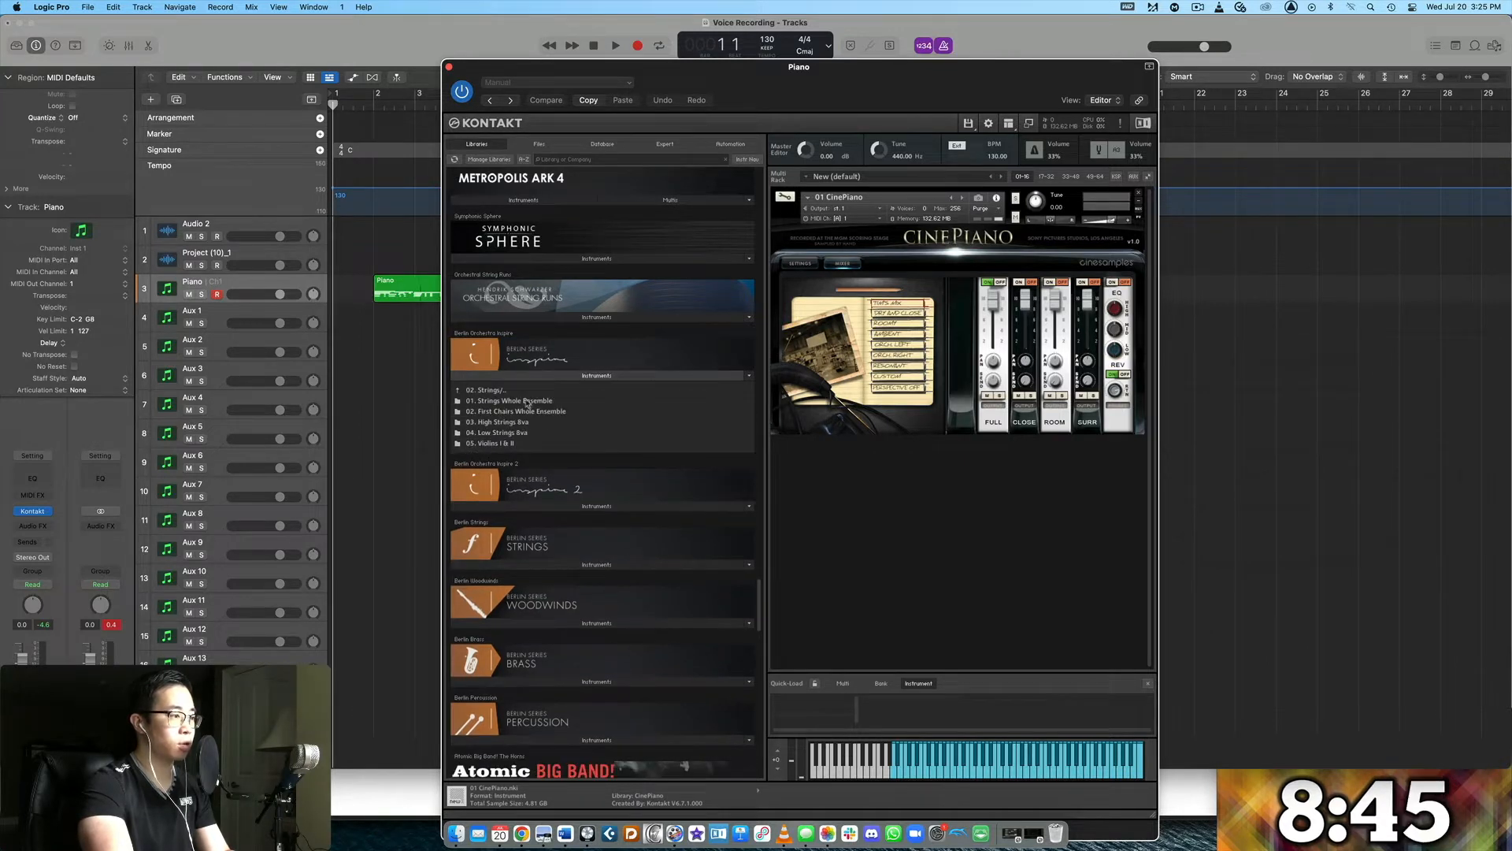
double_click(526, 403)
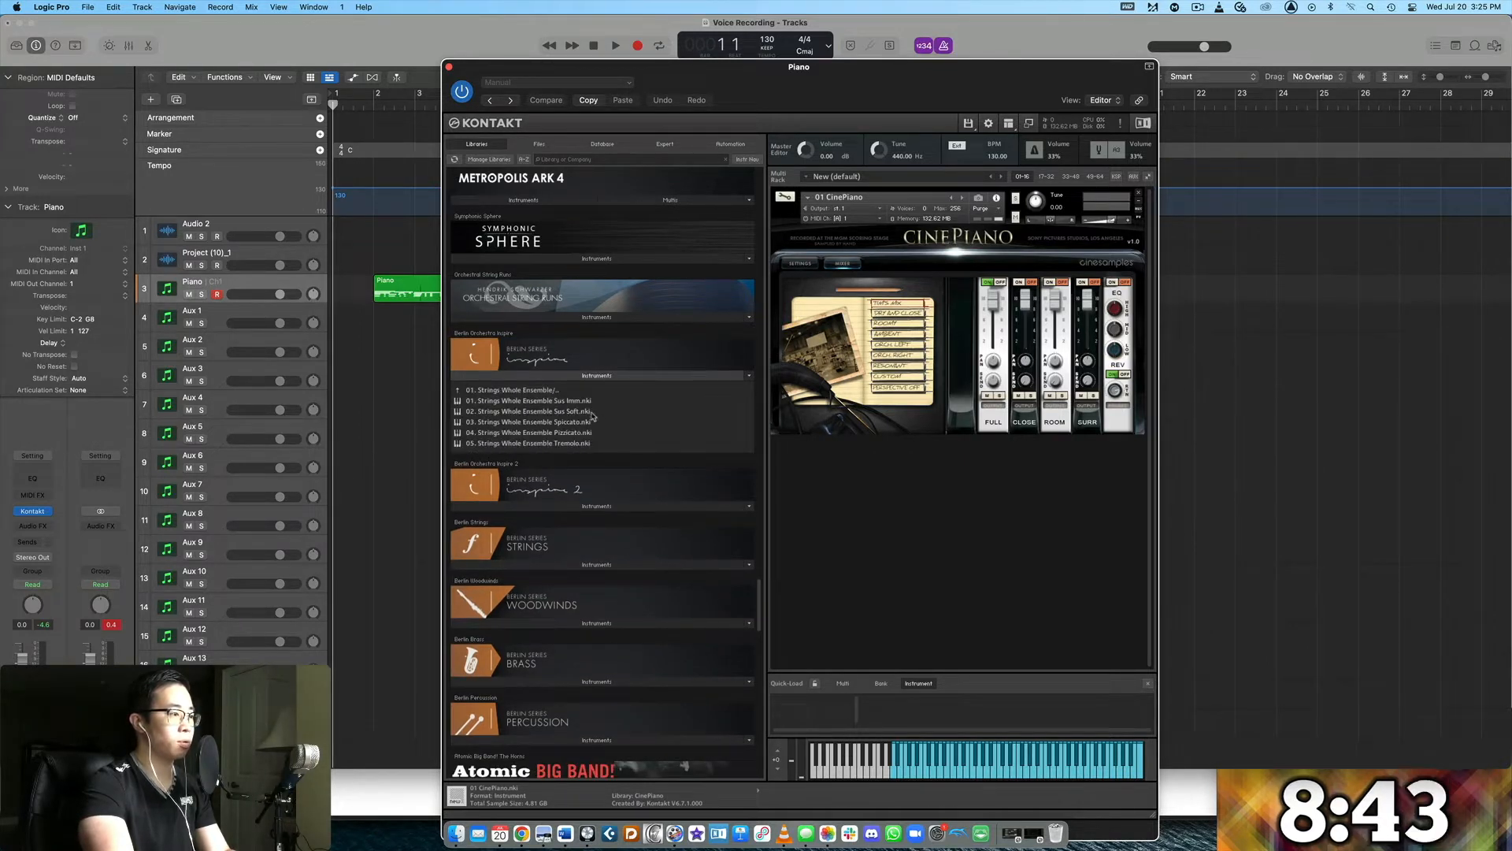
click(582, 422)
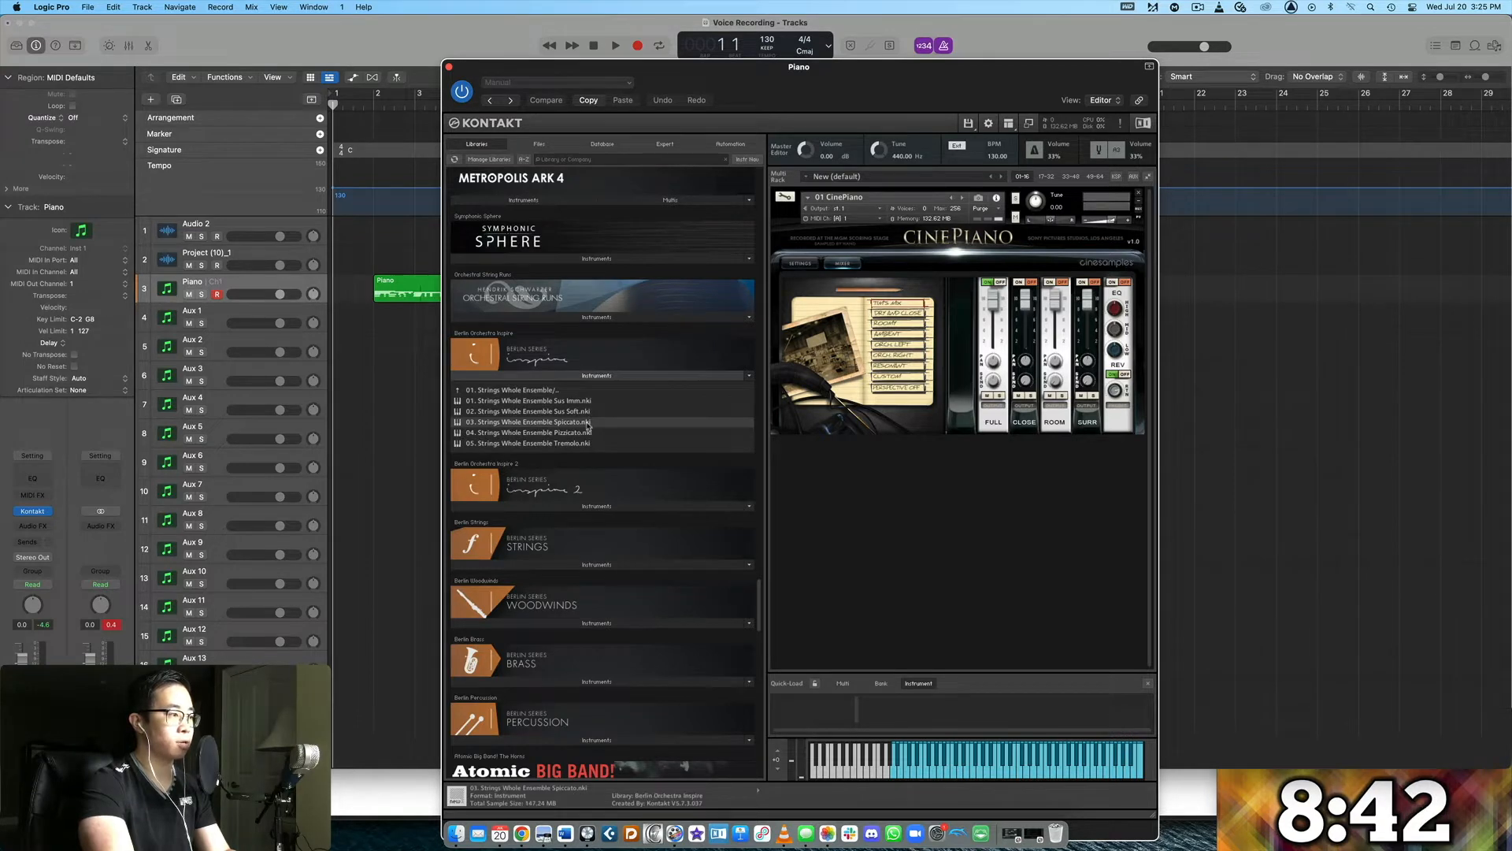
- Record a spiccato strings part on the Aux 1 track alongside the piano, from bar 2 to about bar 20
click(263, 319)
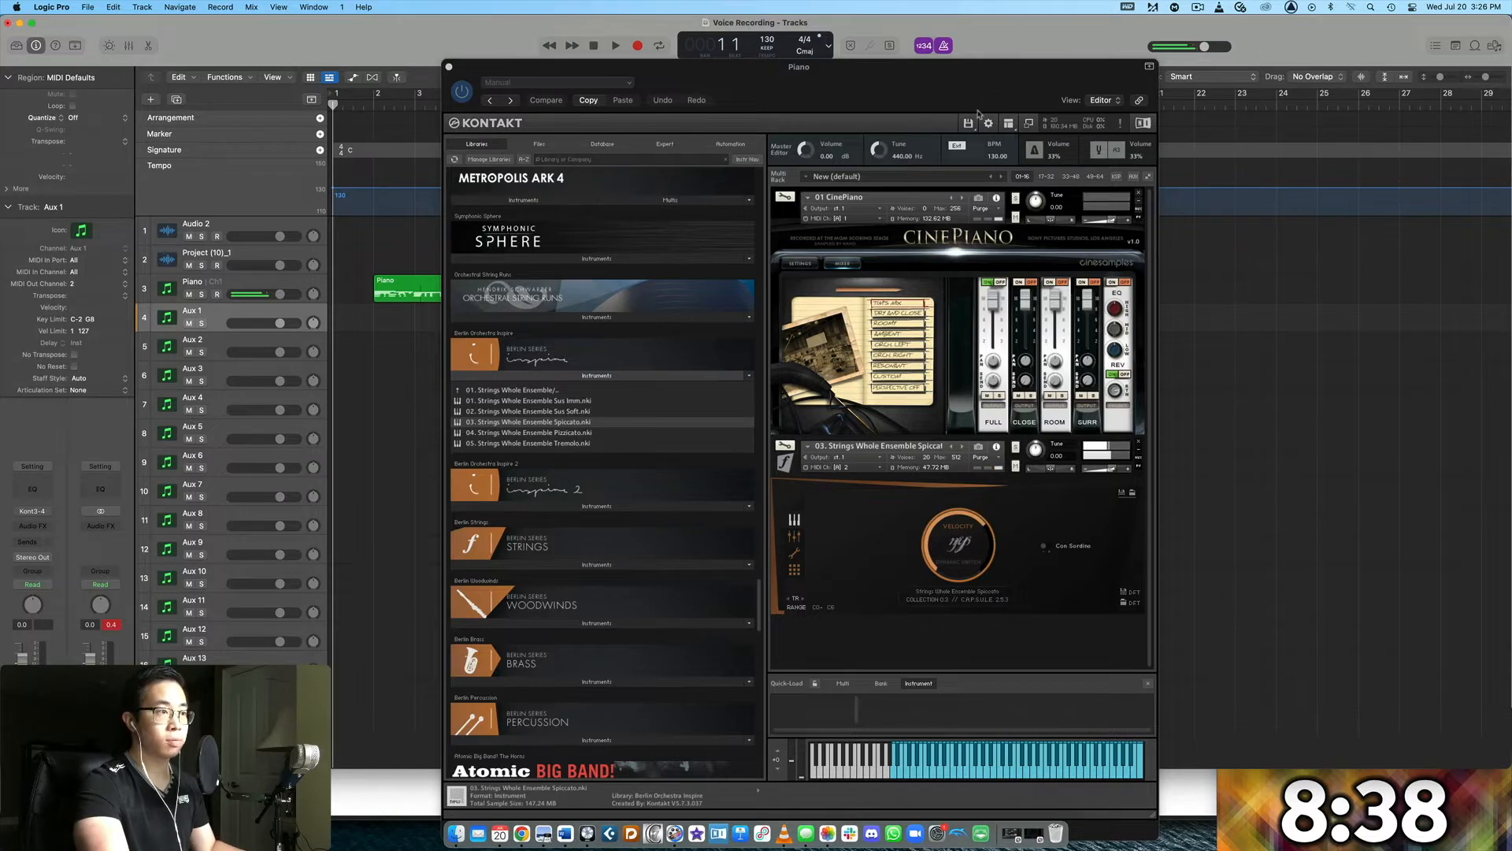
drag(994, 110, 901, 591)
key(r)
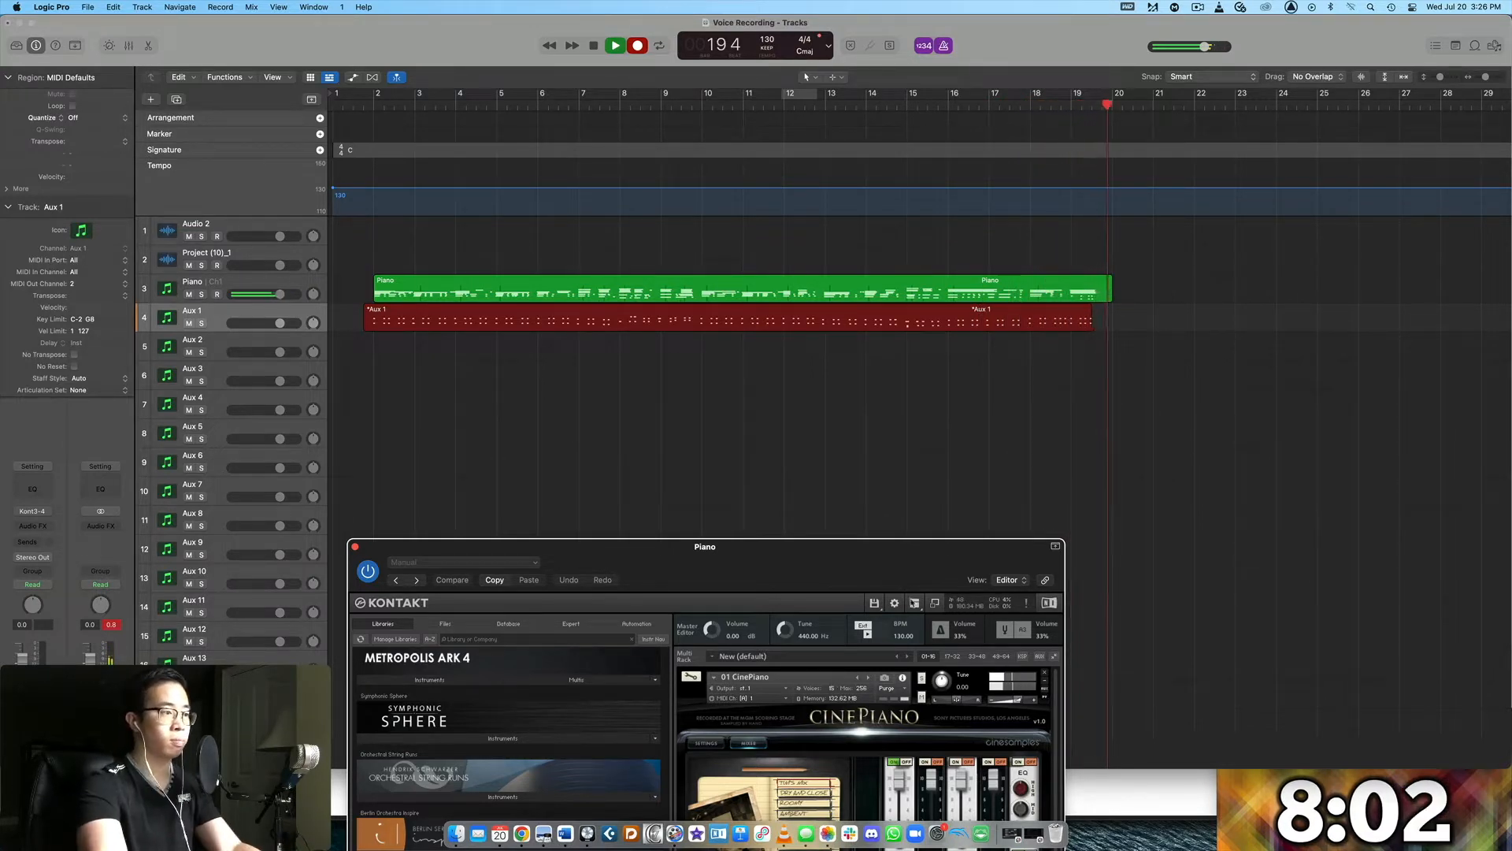
key(space)
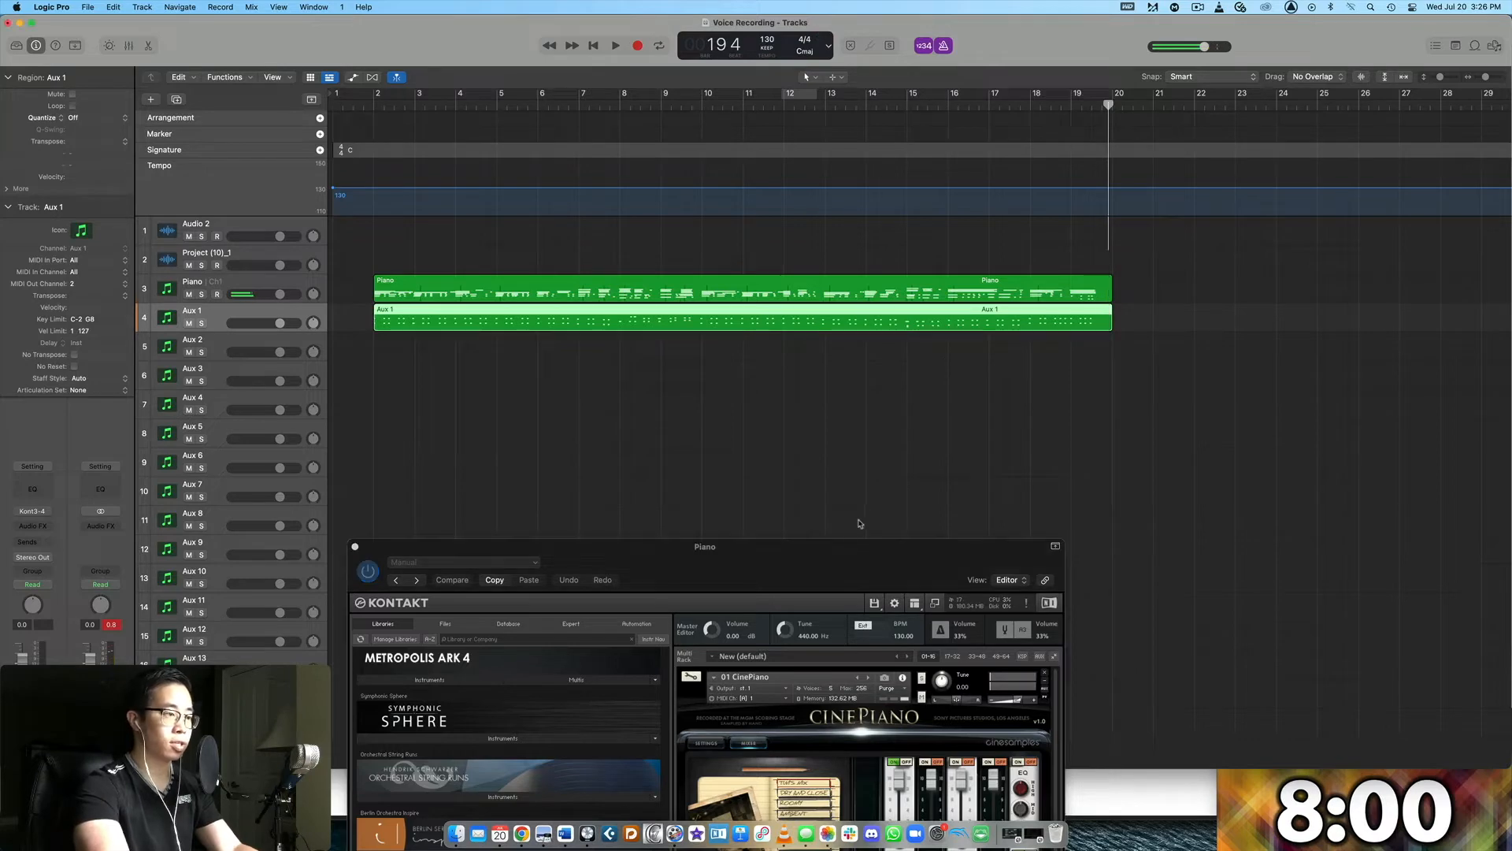
- Quantize all notes in the Aux 1 and Piano regions to 1/16 notes
key(e)
key(super+a)
key(q)
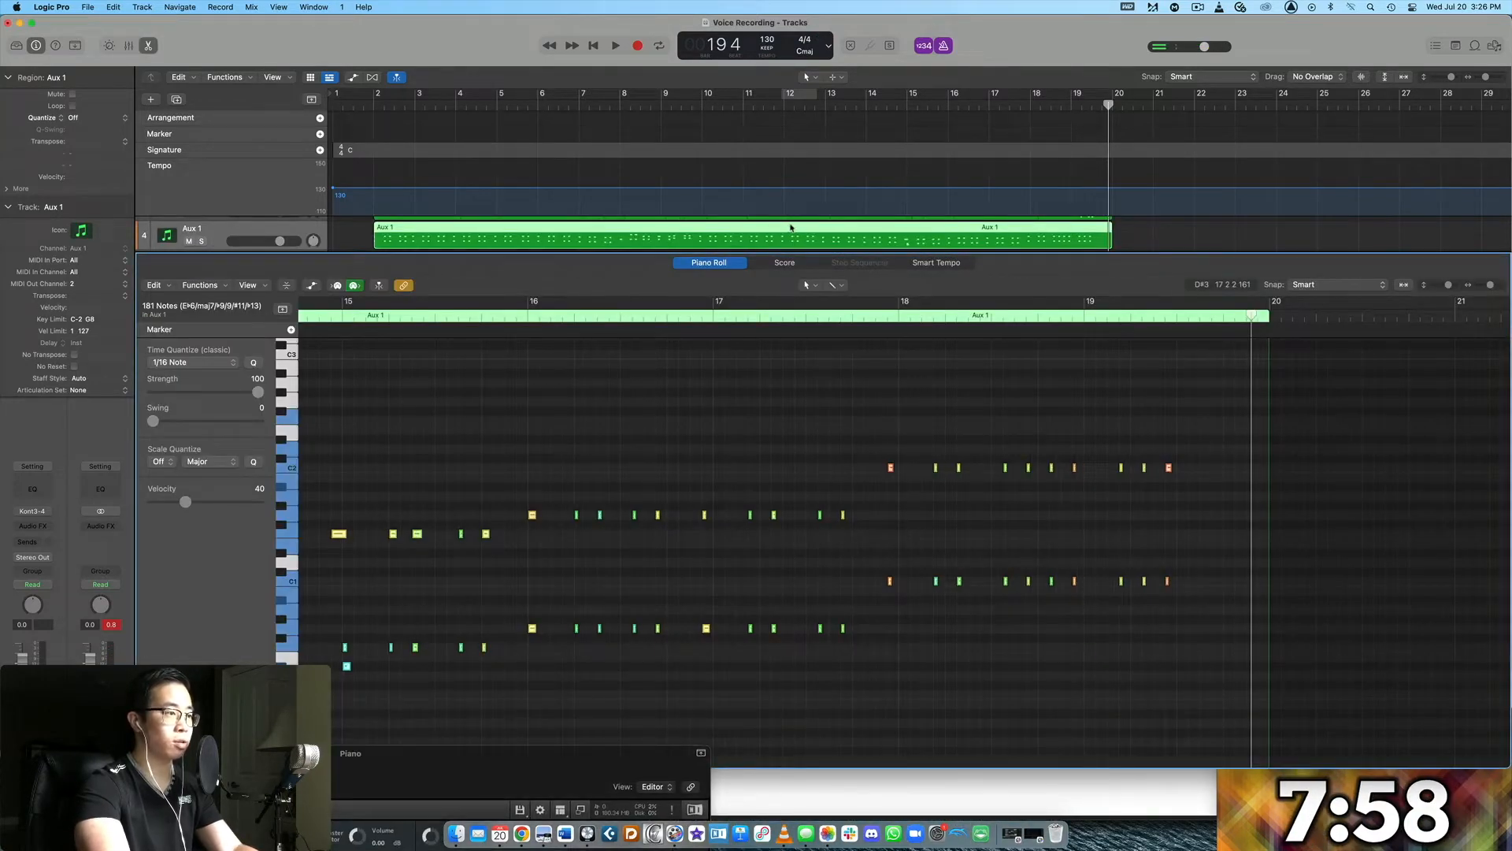
scroll(1167, 238, up, 1)
click(1096, 235)
click(884, 488)
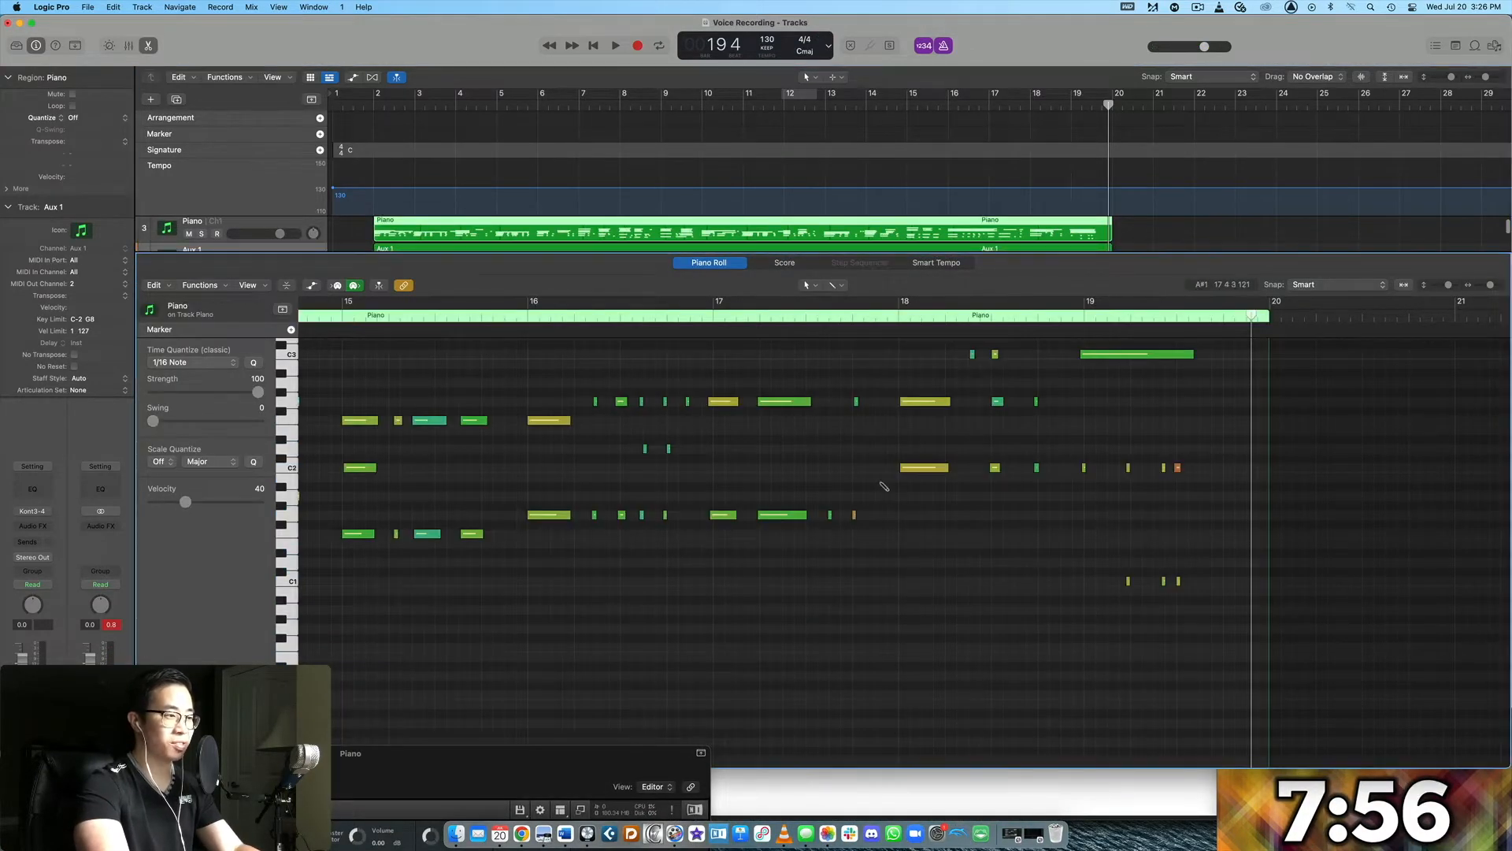
key(super+a)
key(q)
- Play the arrangement from bar 2 and inspect the quantized notes of the Piano and Aux 1 regions
click(376, 103)
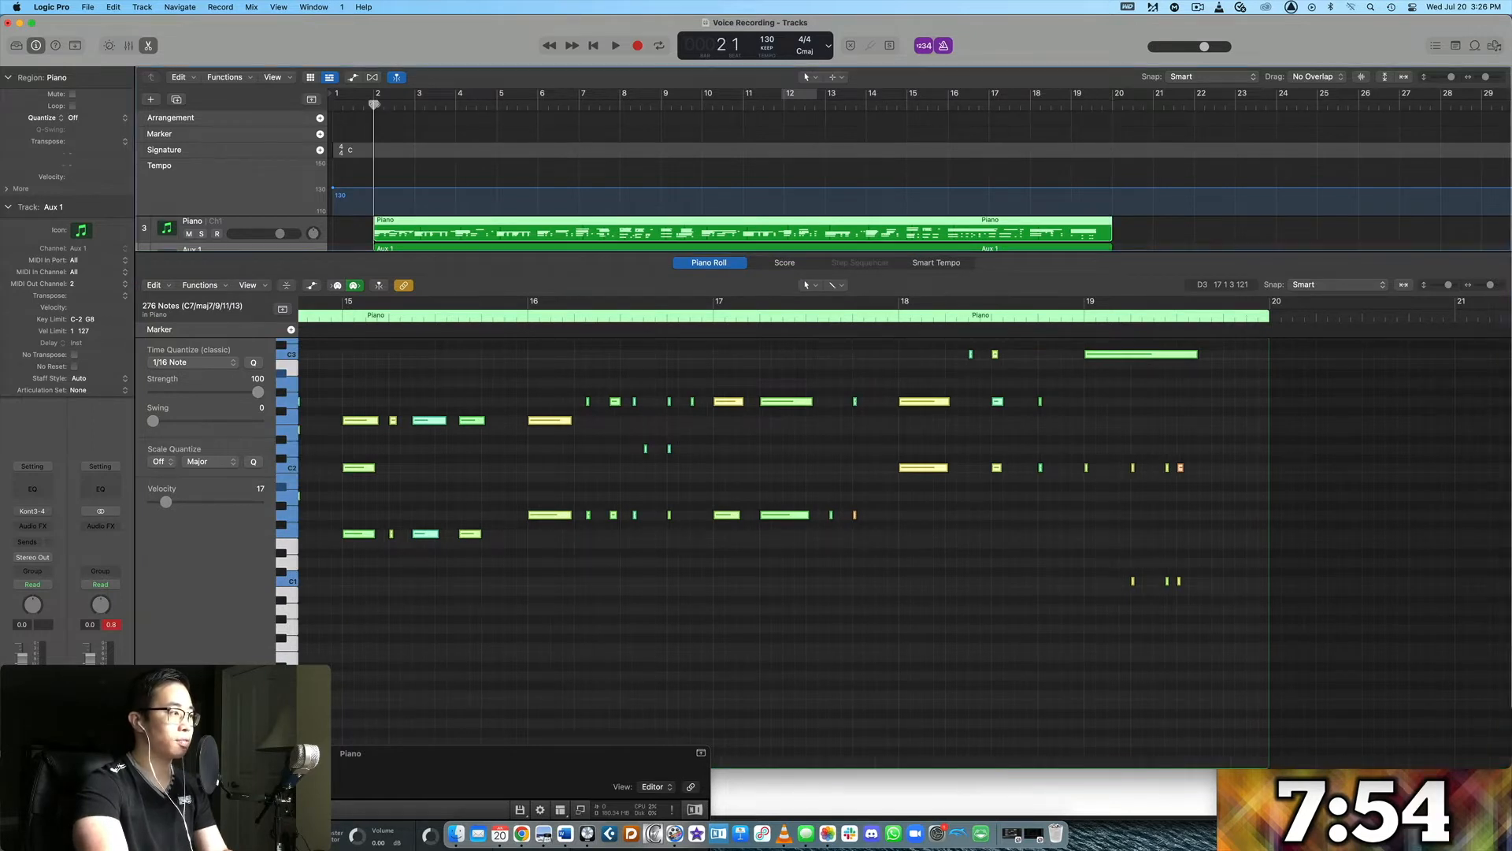
key(space)
scroll(516, 391, up, 3)
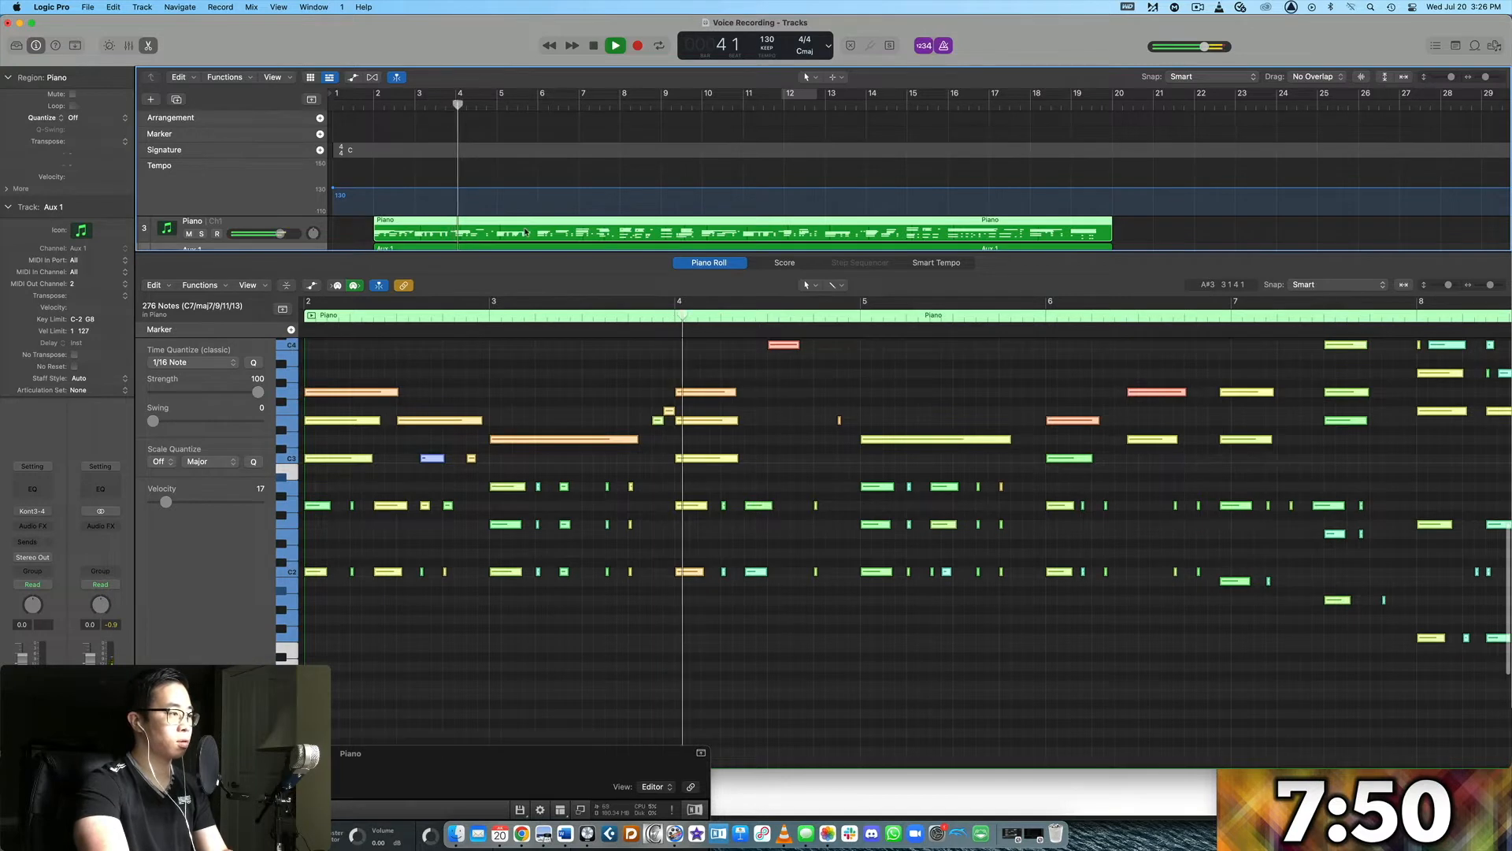
key(Down)
click(519, 520)
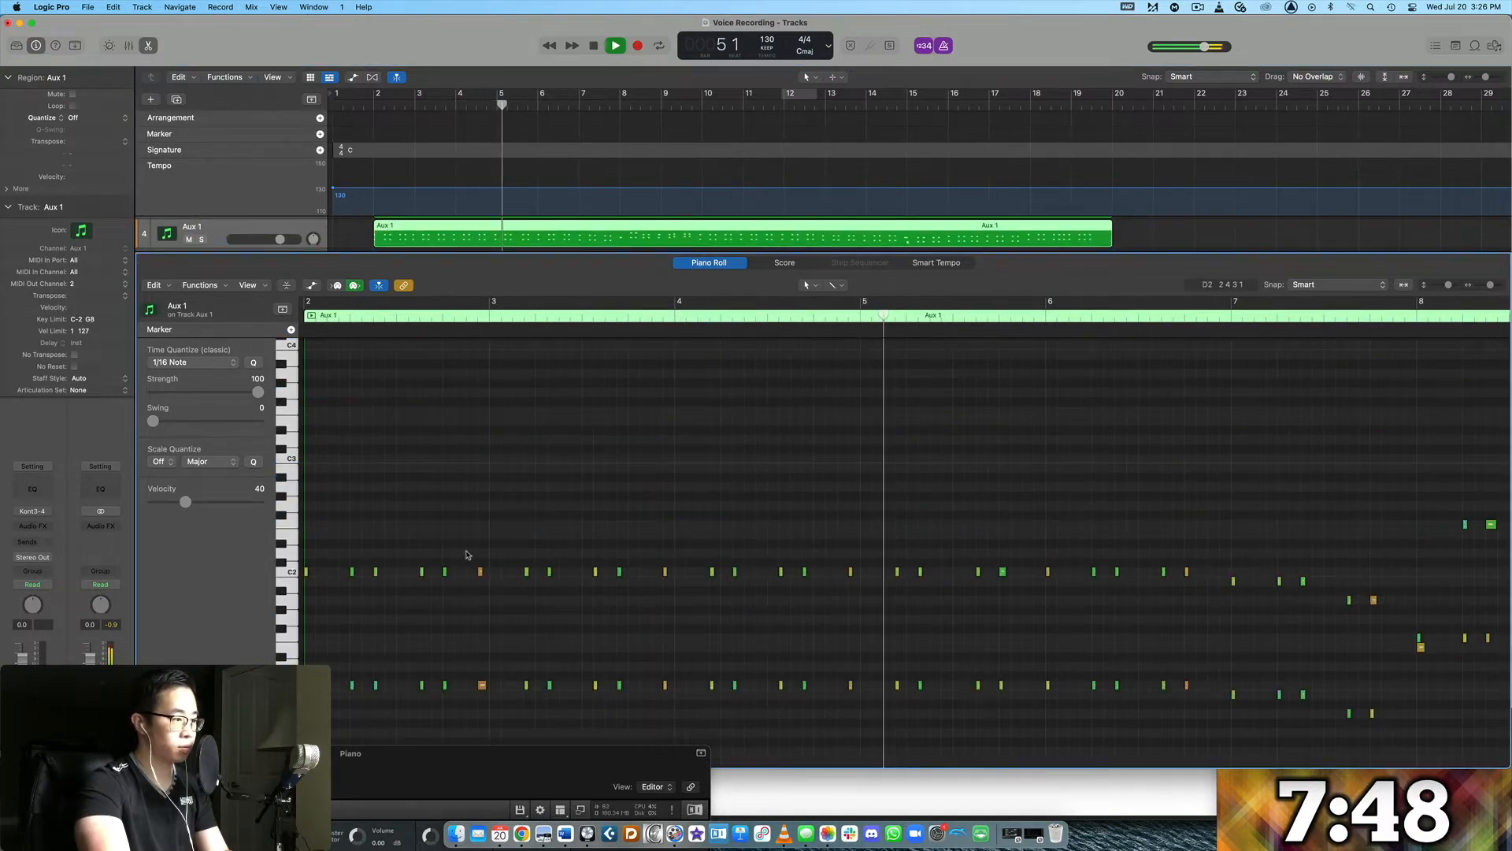
- Shift the Aux 1 notes from the end of bar 2 to early bar 5 one sixteenth note later
drag(472, 536, 947, 736)
drag(897, 573, 909, 573)
click(1032, 321)
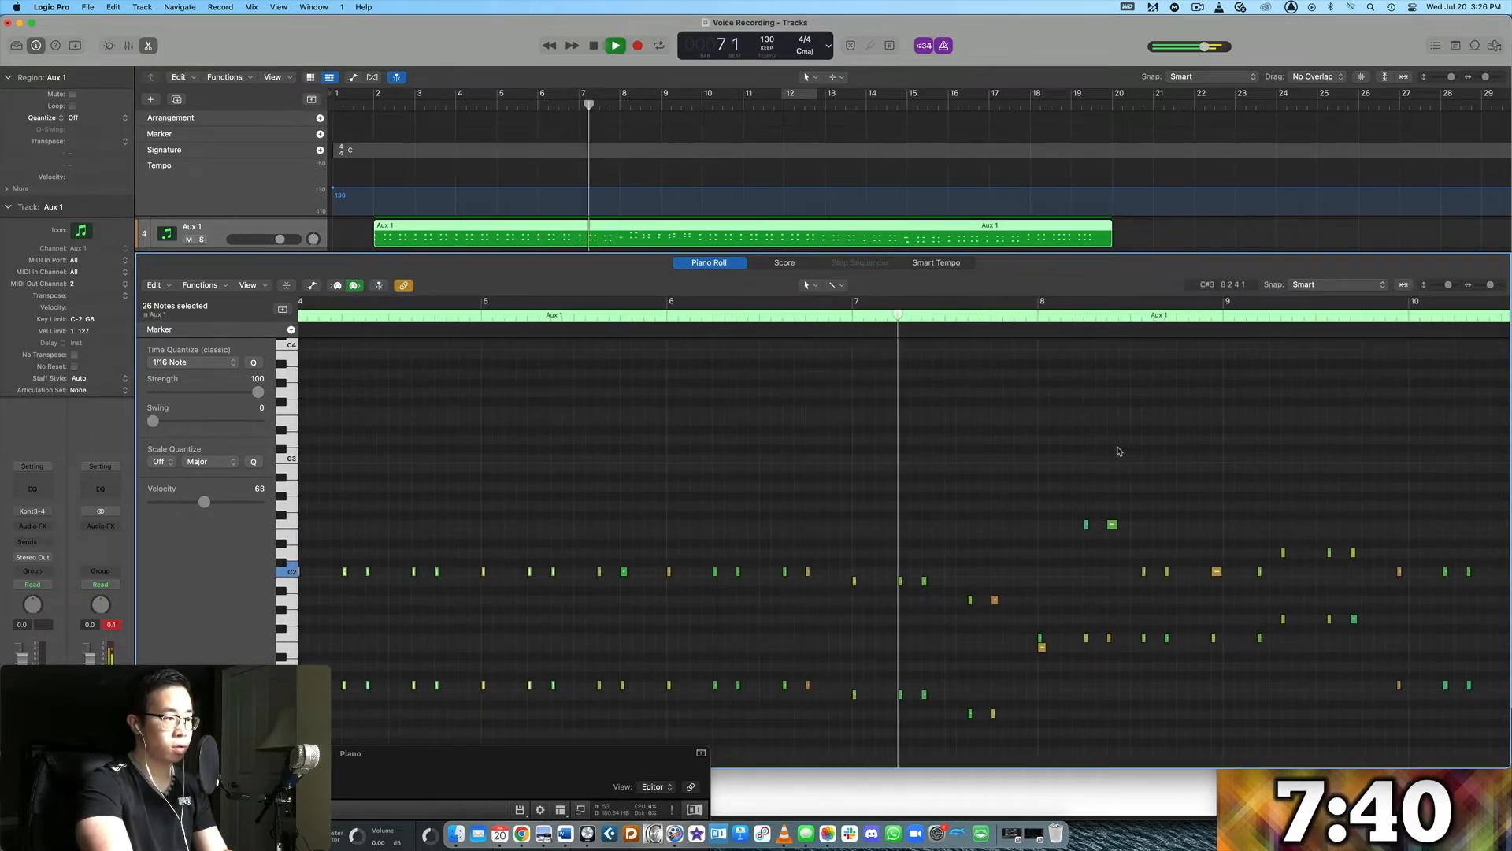
- Move the two Aux 1 notes at the start of bar 8 to F1 and F2 and play the passage again
scroll(1119, 452, down, 2)
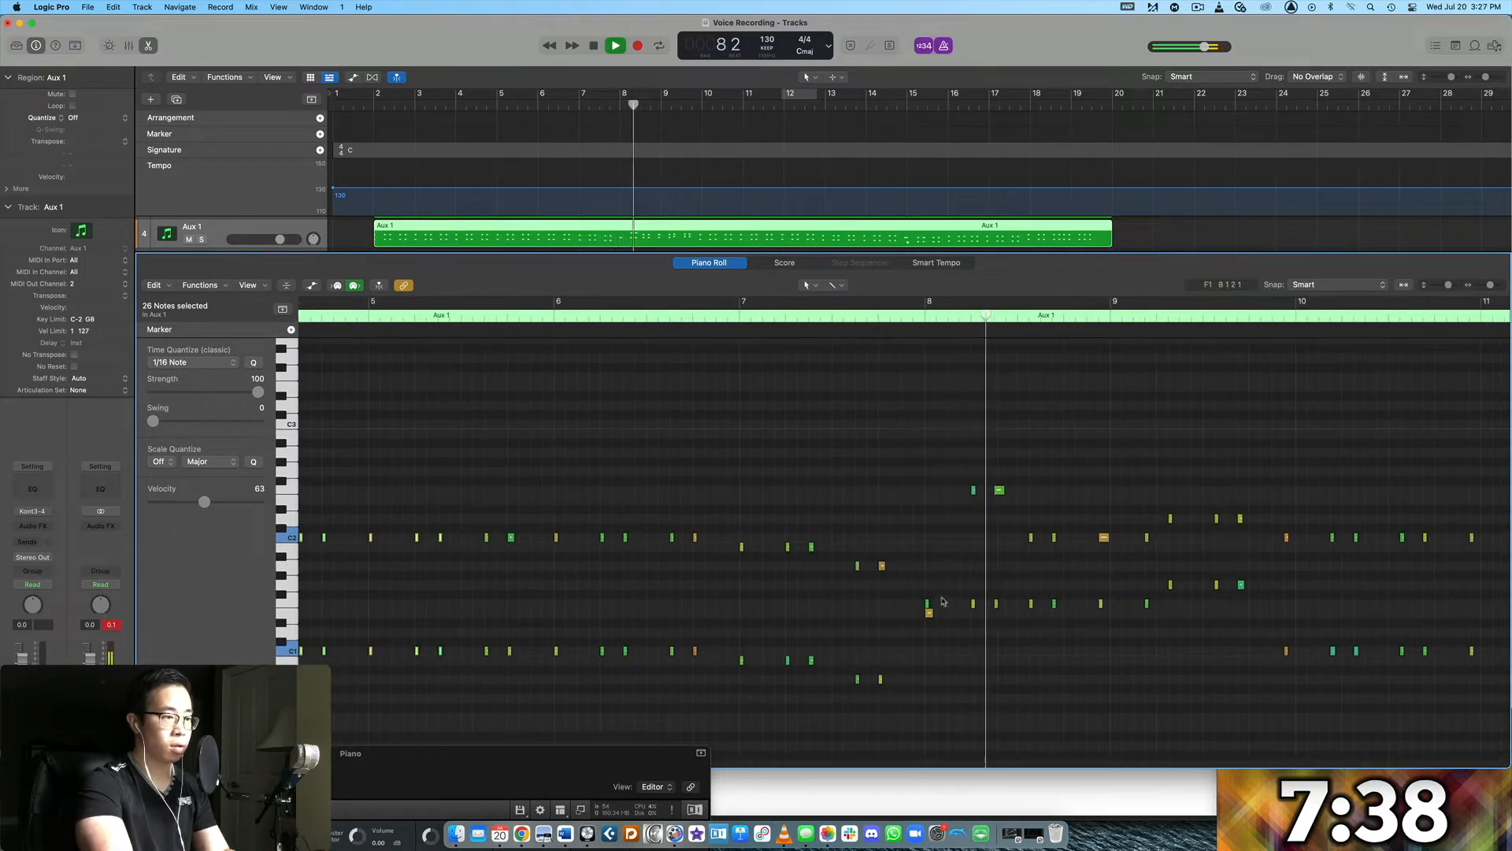
key(space)
drag(929, 613, 930, 608)
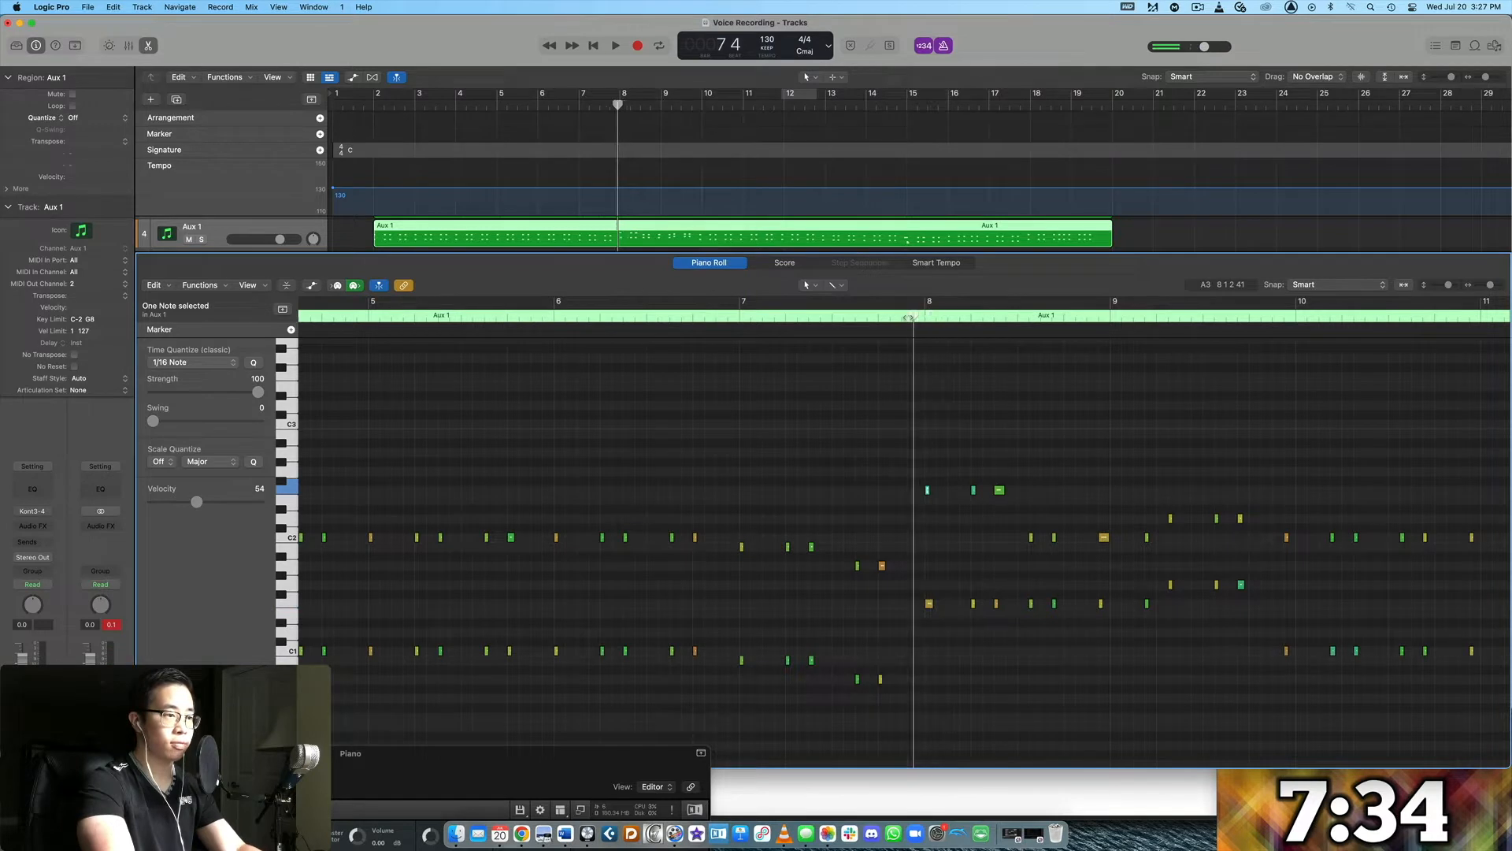
key(space)
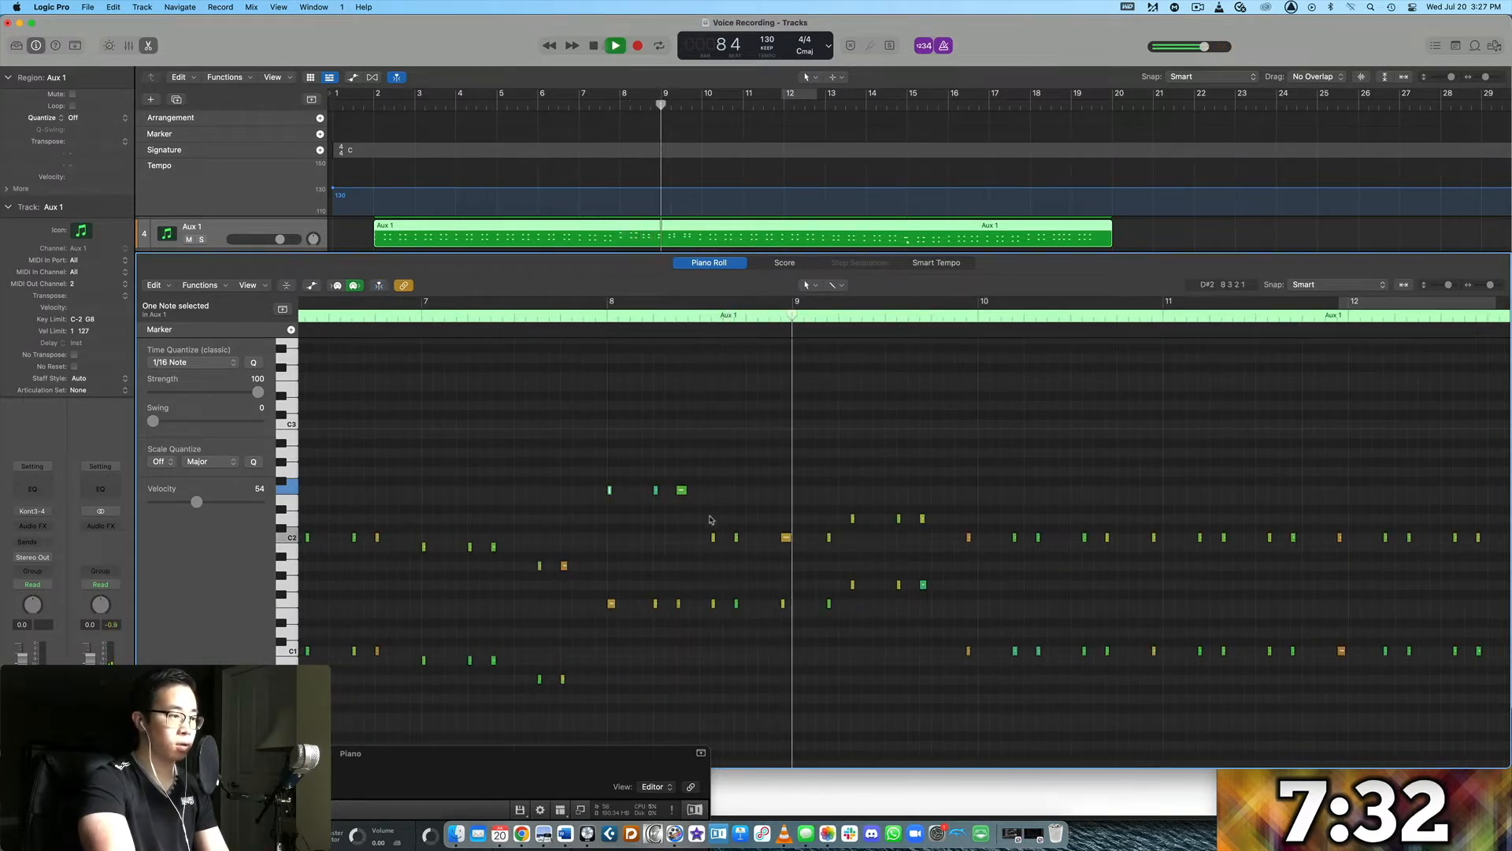
- Shift the Aux 1 notes from the middle of bar 8 to the start of bar 15 one sixteenth note later
drag(706, 467, 1057, 738)
click(1060, 605)
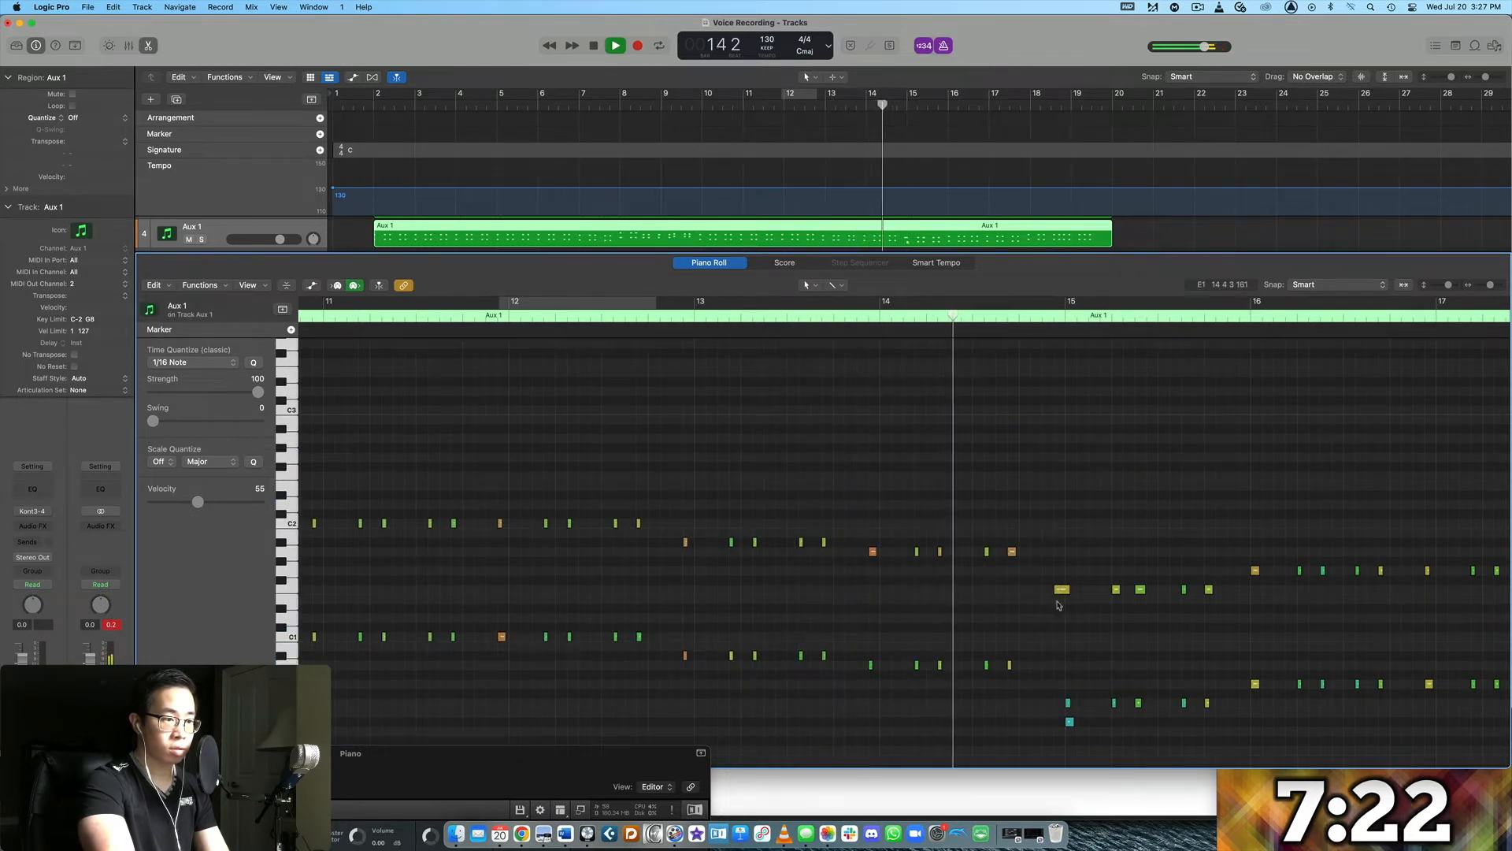
drag(1083, 524, 675, 683)
scroll(686, 544, left, 6)
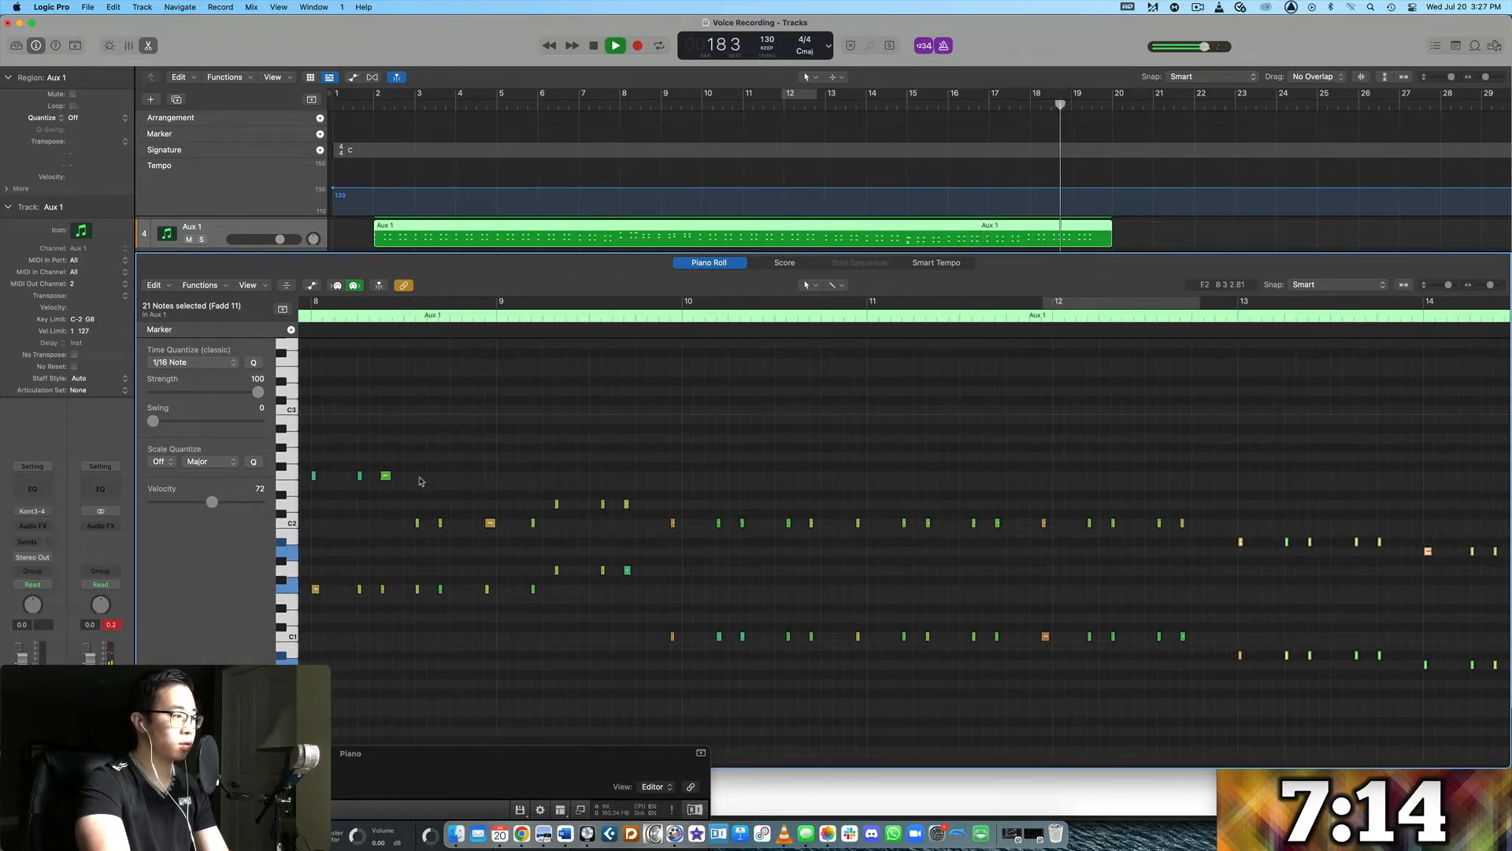
drag(408, 453, 1191, 716)
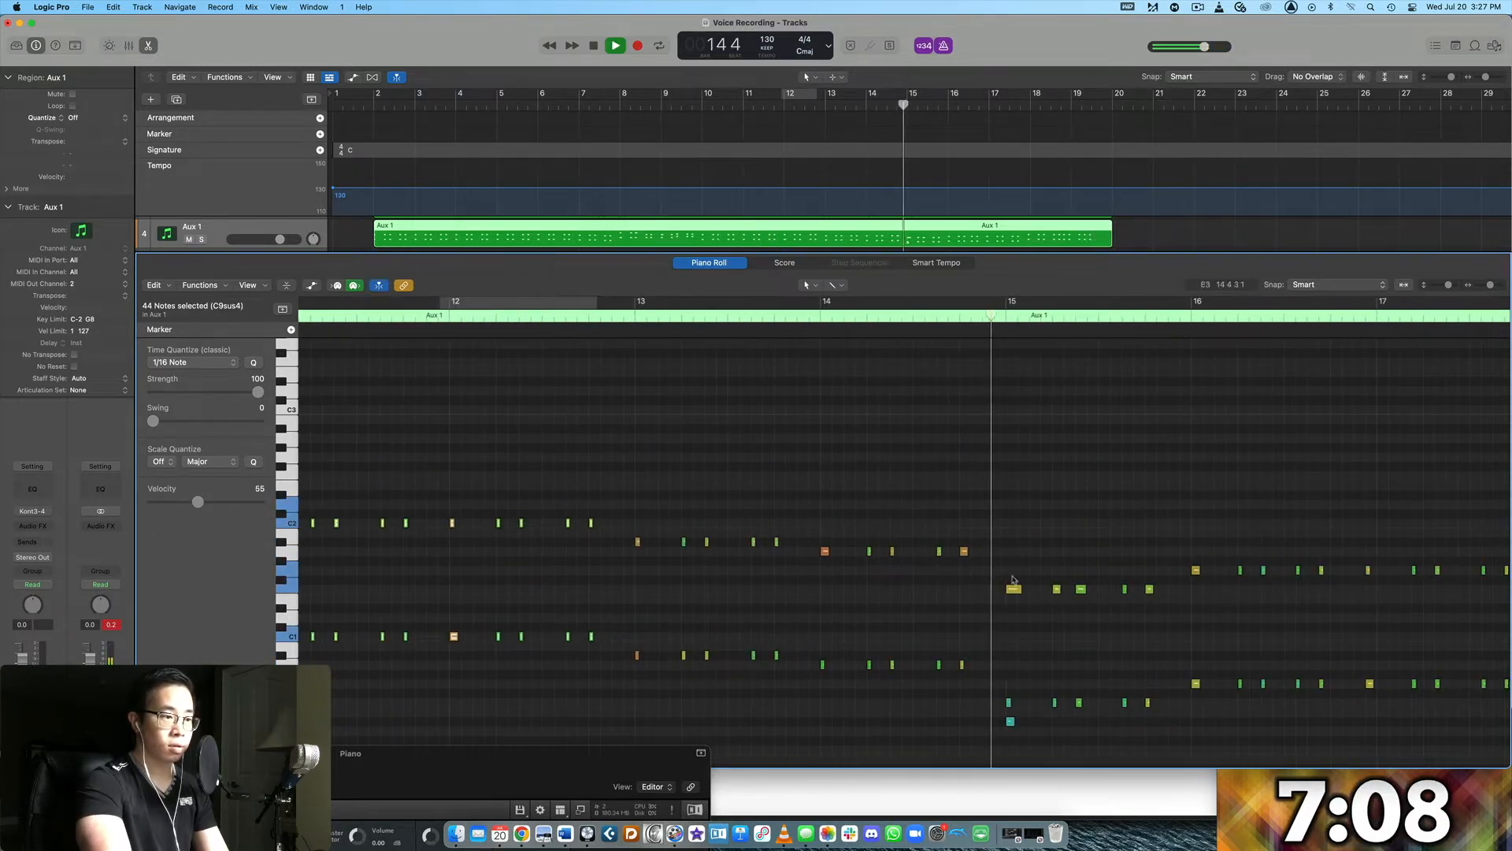
- Delete the extra lowest note at the start of bar 15 and shift the Aux 1 notes from mid bar 16 through bar 19 one sixteenth later
click(1010, 721)
key(Delete)
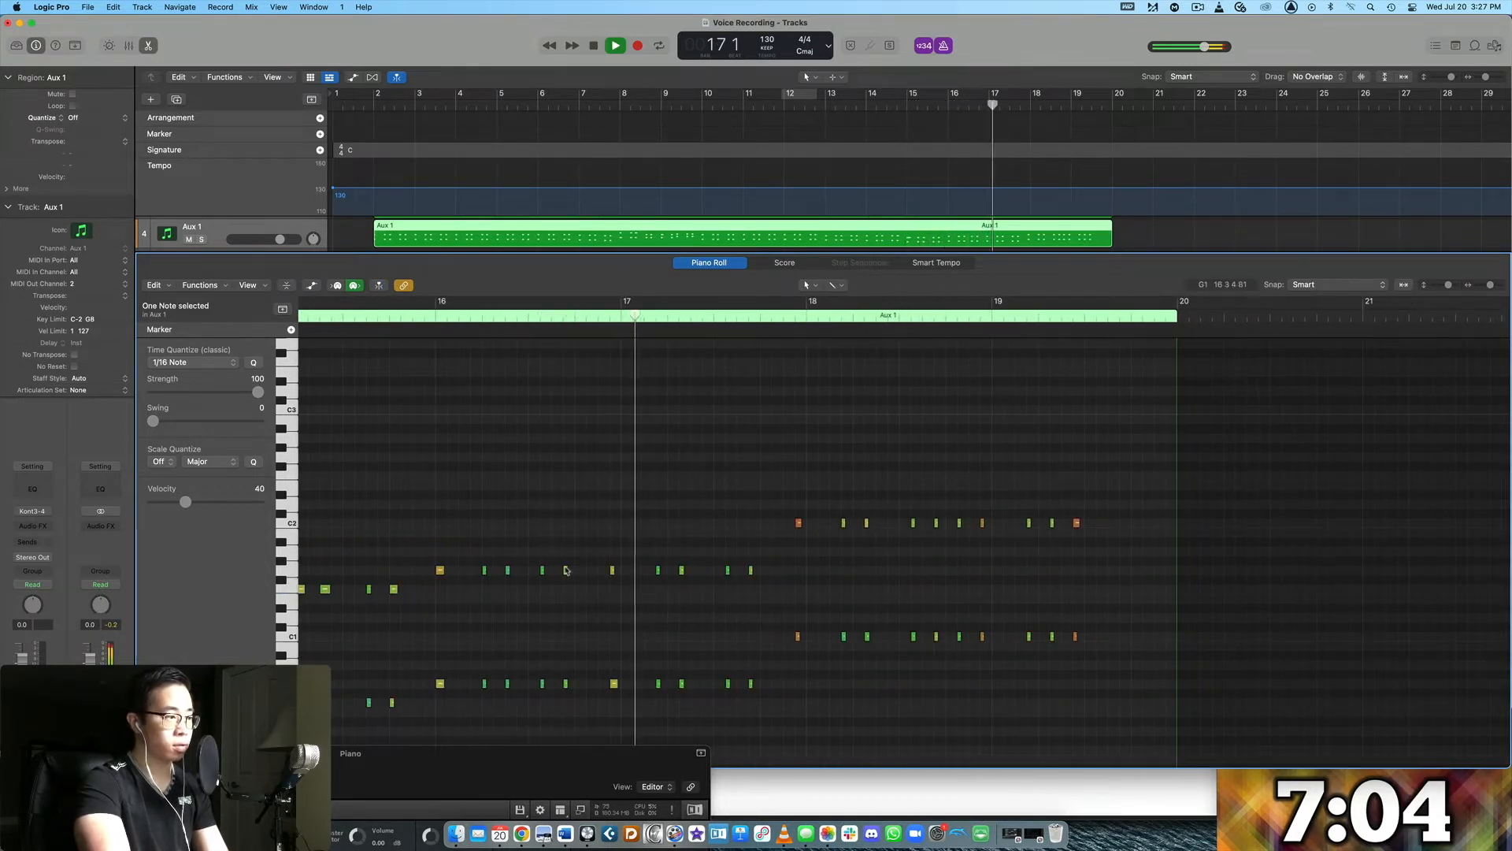
drag(536, 461, 1075, 757)
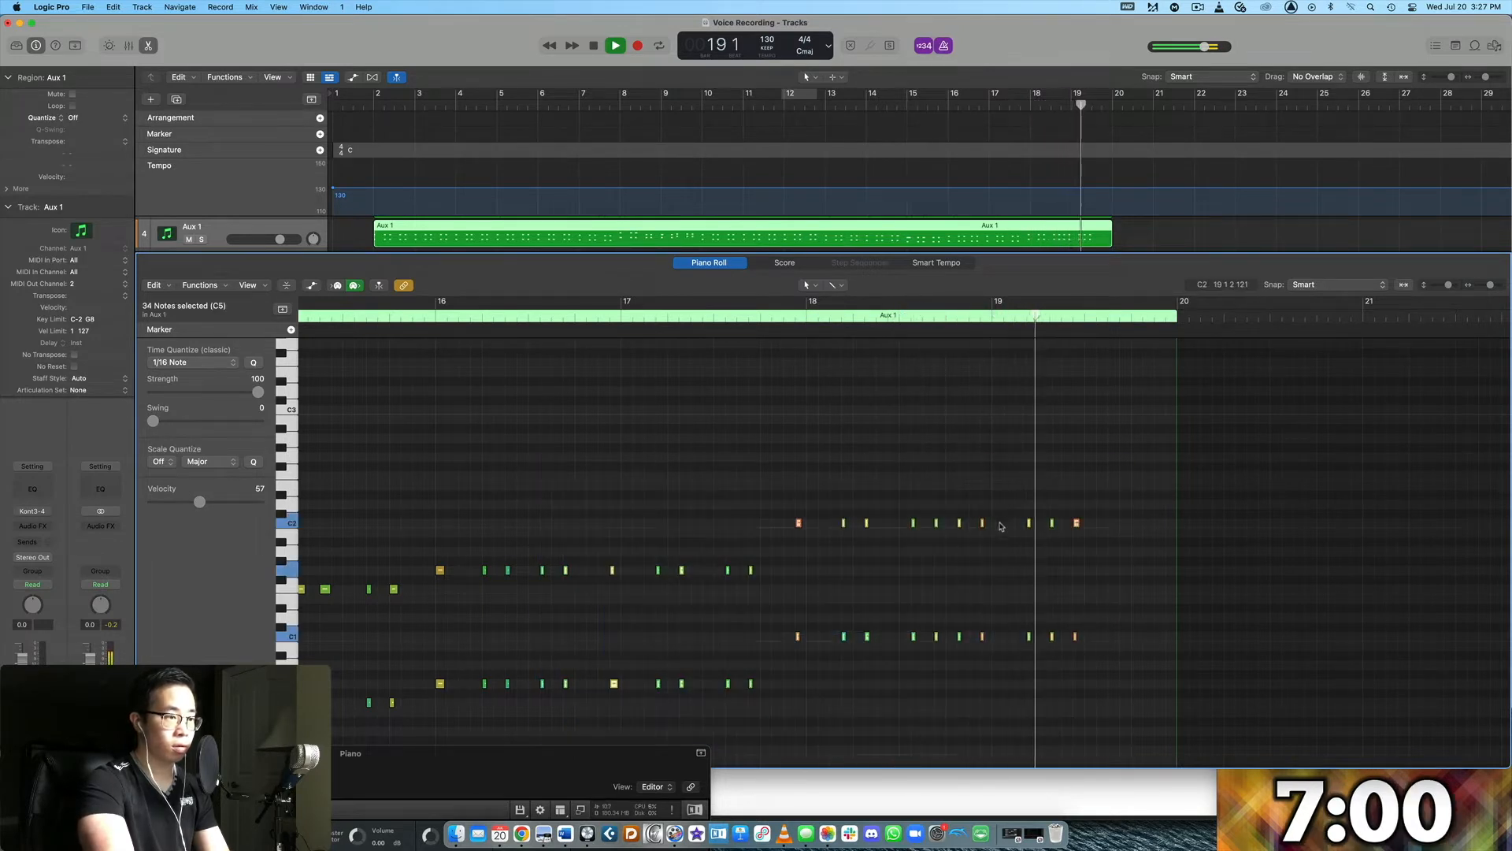
drag(982, 523, 994, 524)
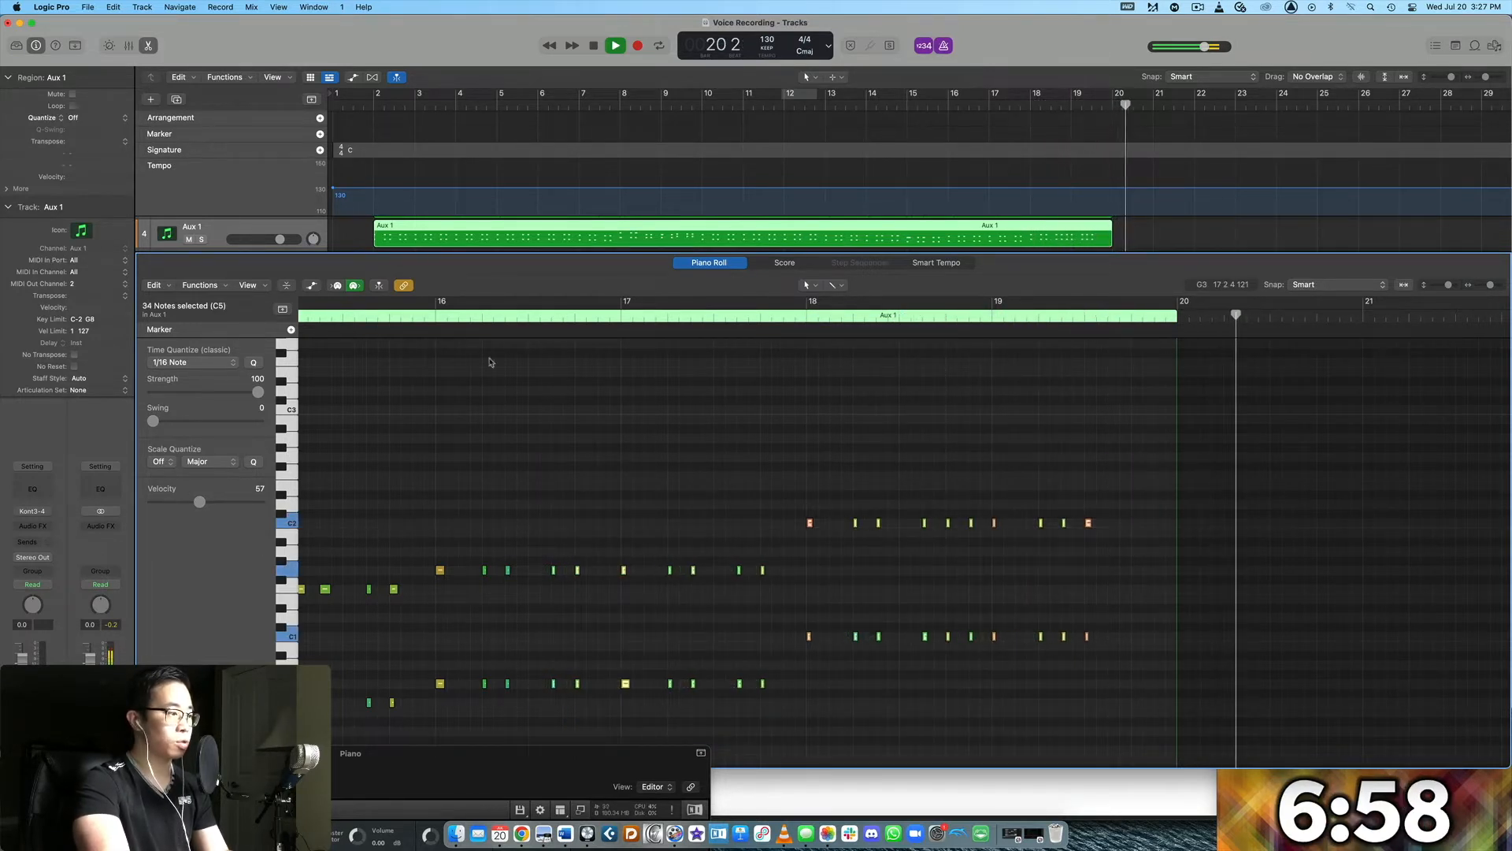
click(418, 301)
key(p)
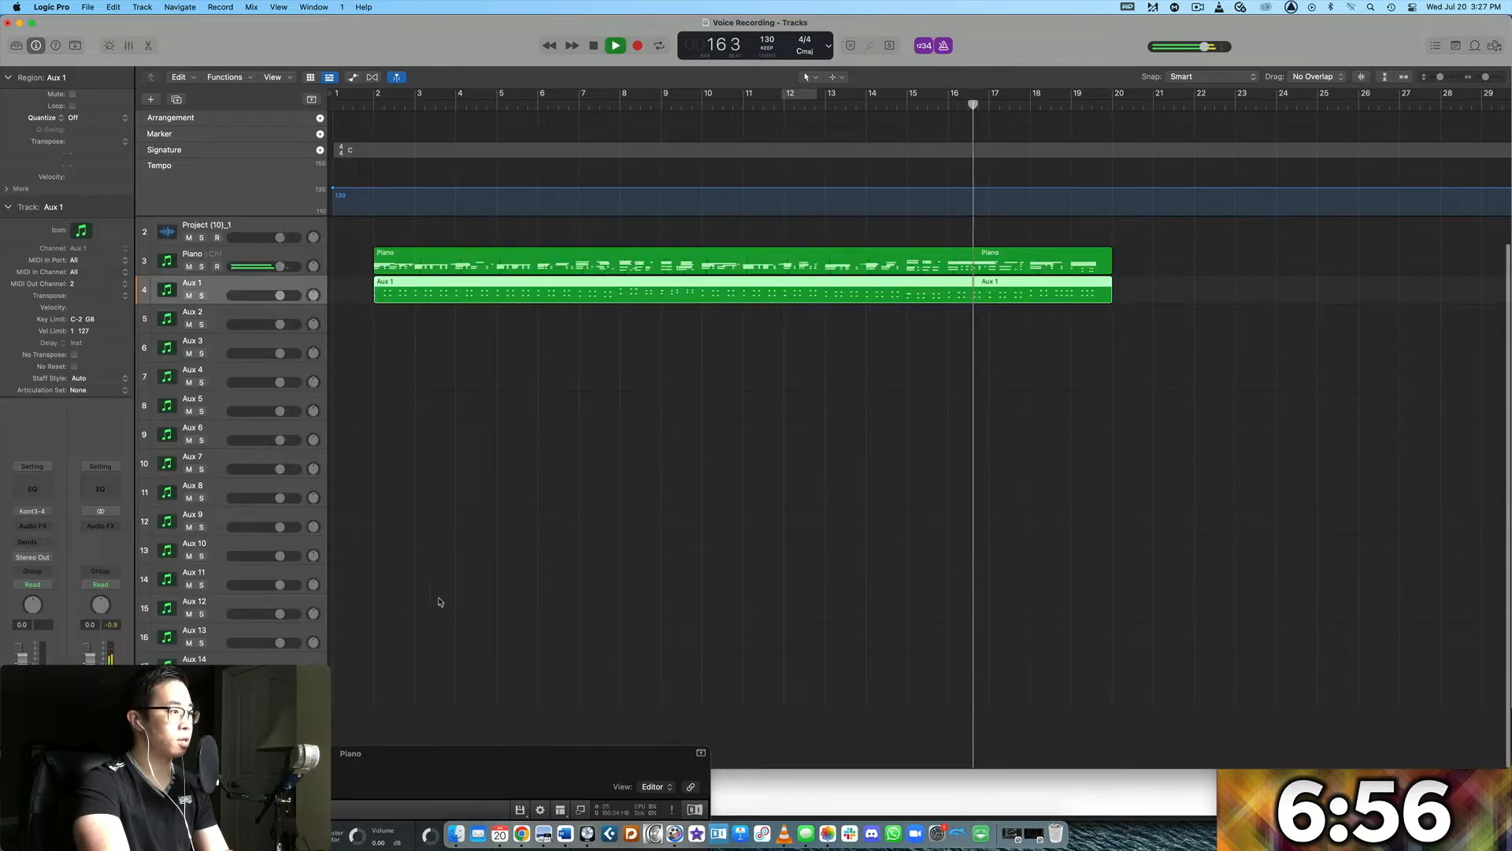
key(space)
- Rename the Aux 1 track to "String shorts"
drag(424, 756, 867, 263)
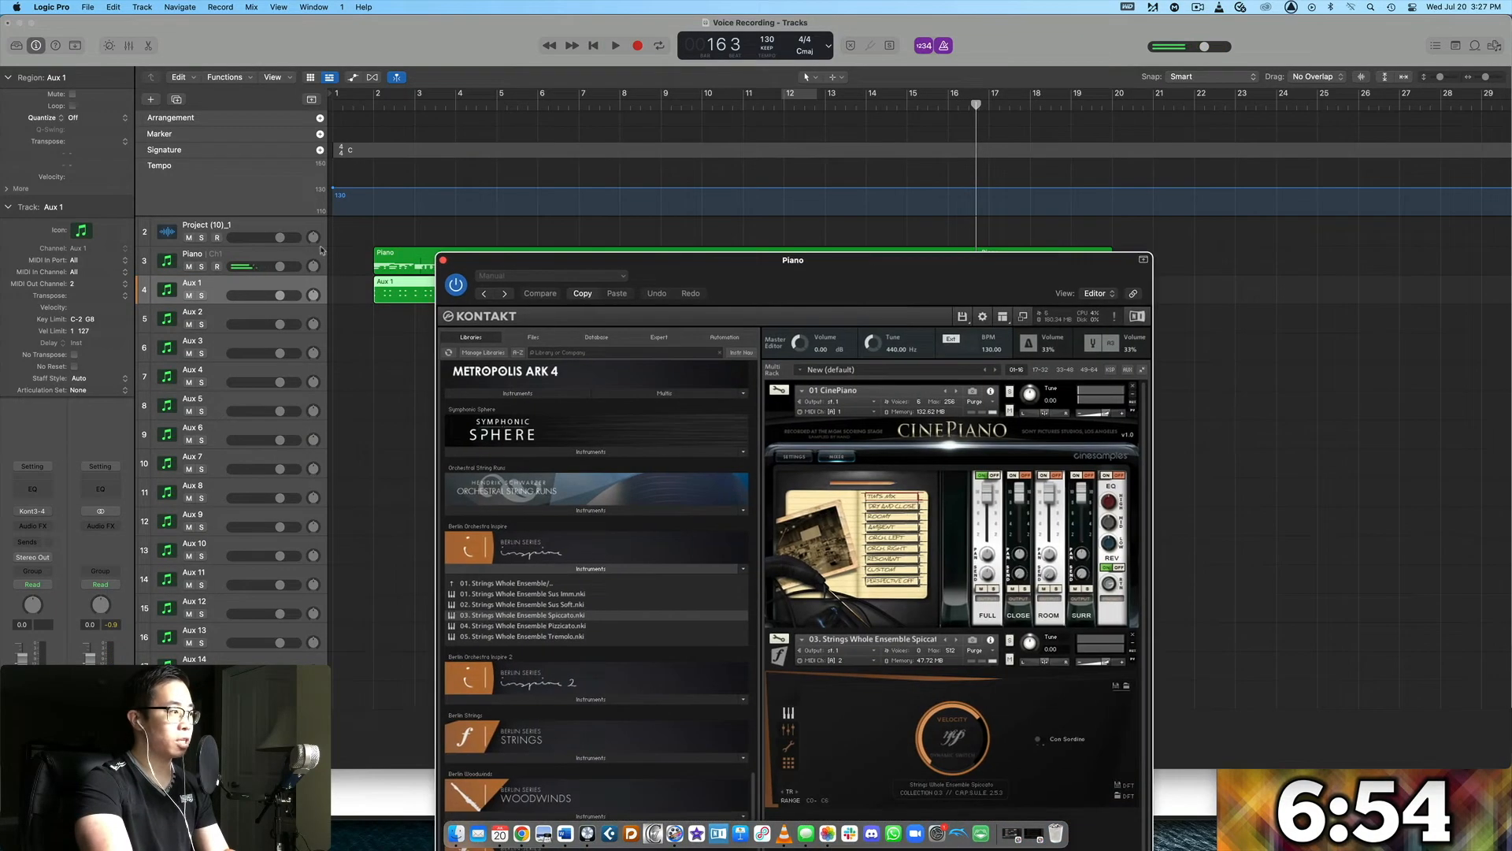
double_click(191, 283)
text(Sho)
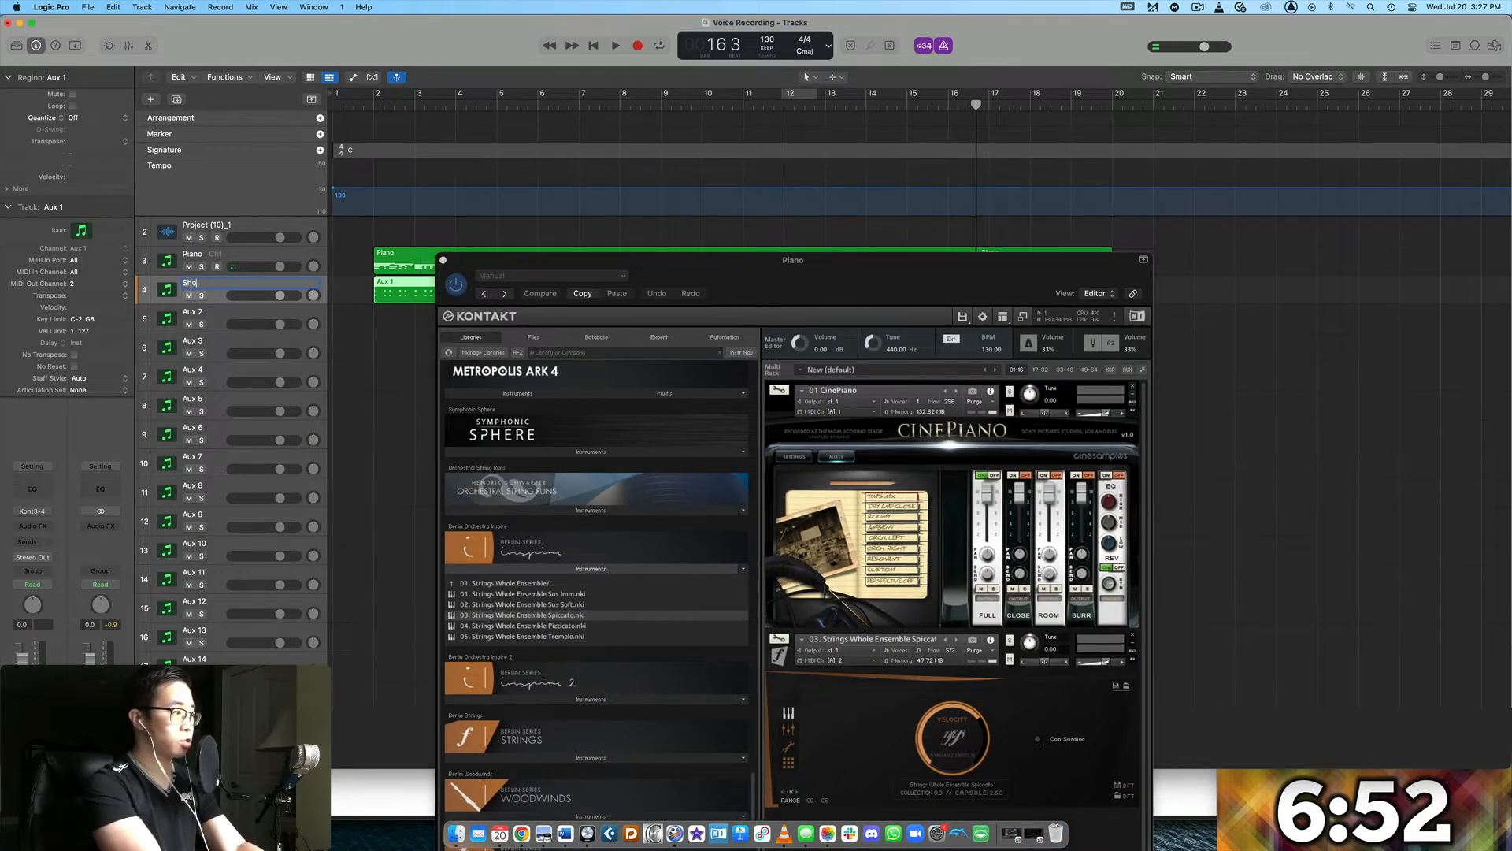
key(BackSpace)
key(BackSpace)
text(tring shorts)
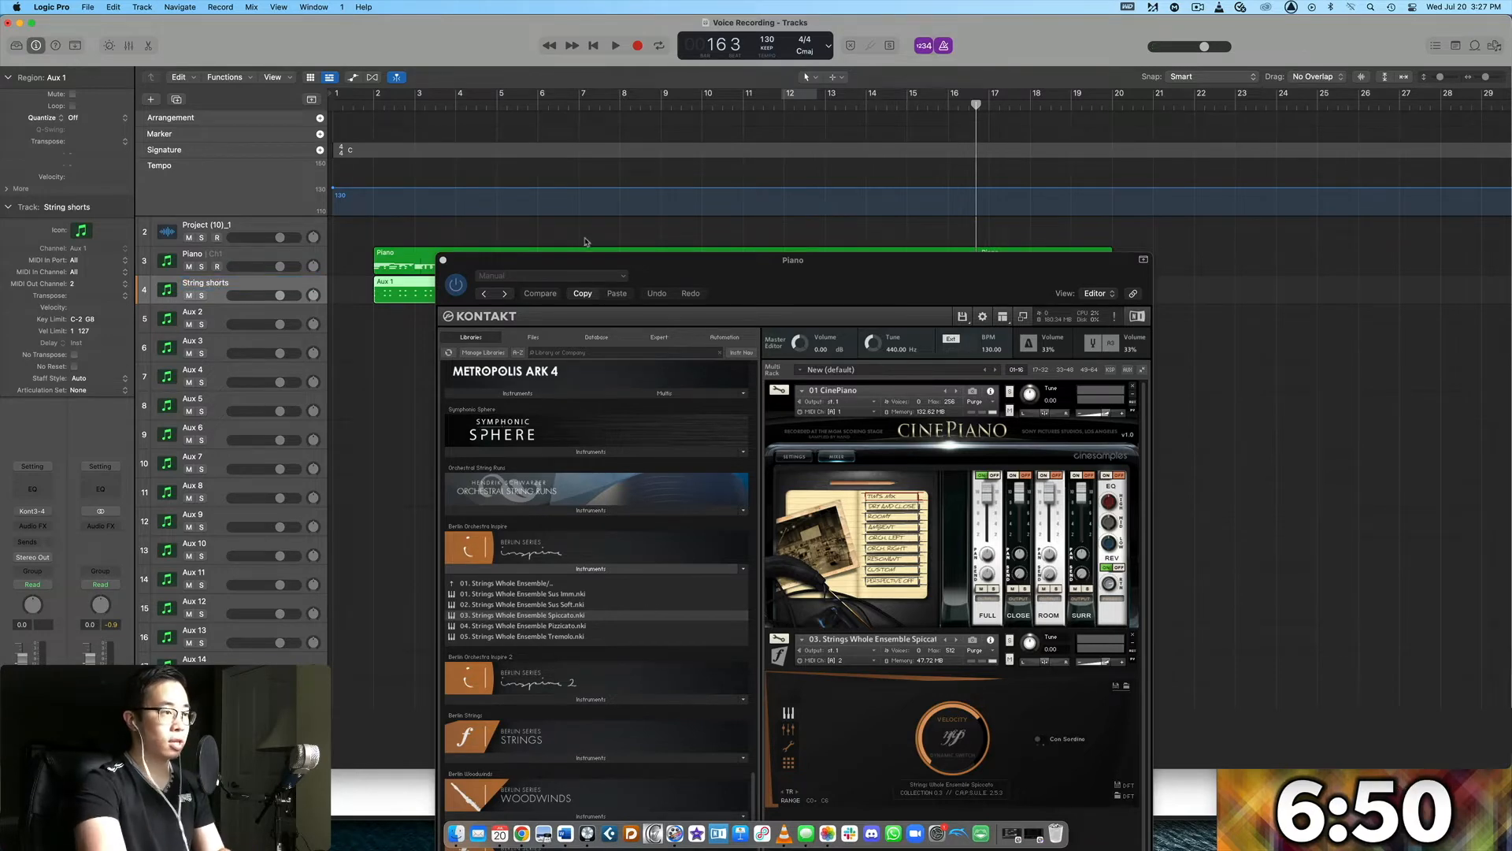
- Browse the Kontakt libraries and load the CSS 1st Violins patch from Cinematic Studio Strings
drag(810, 262, 778, 56)
click(566, 365)
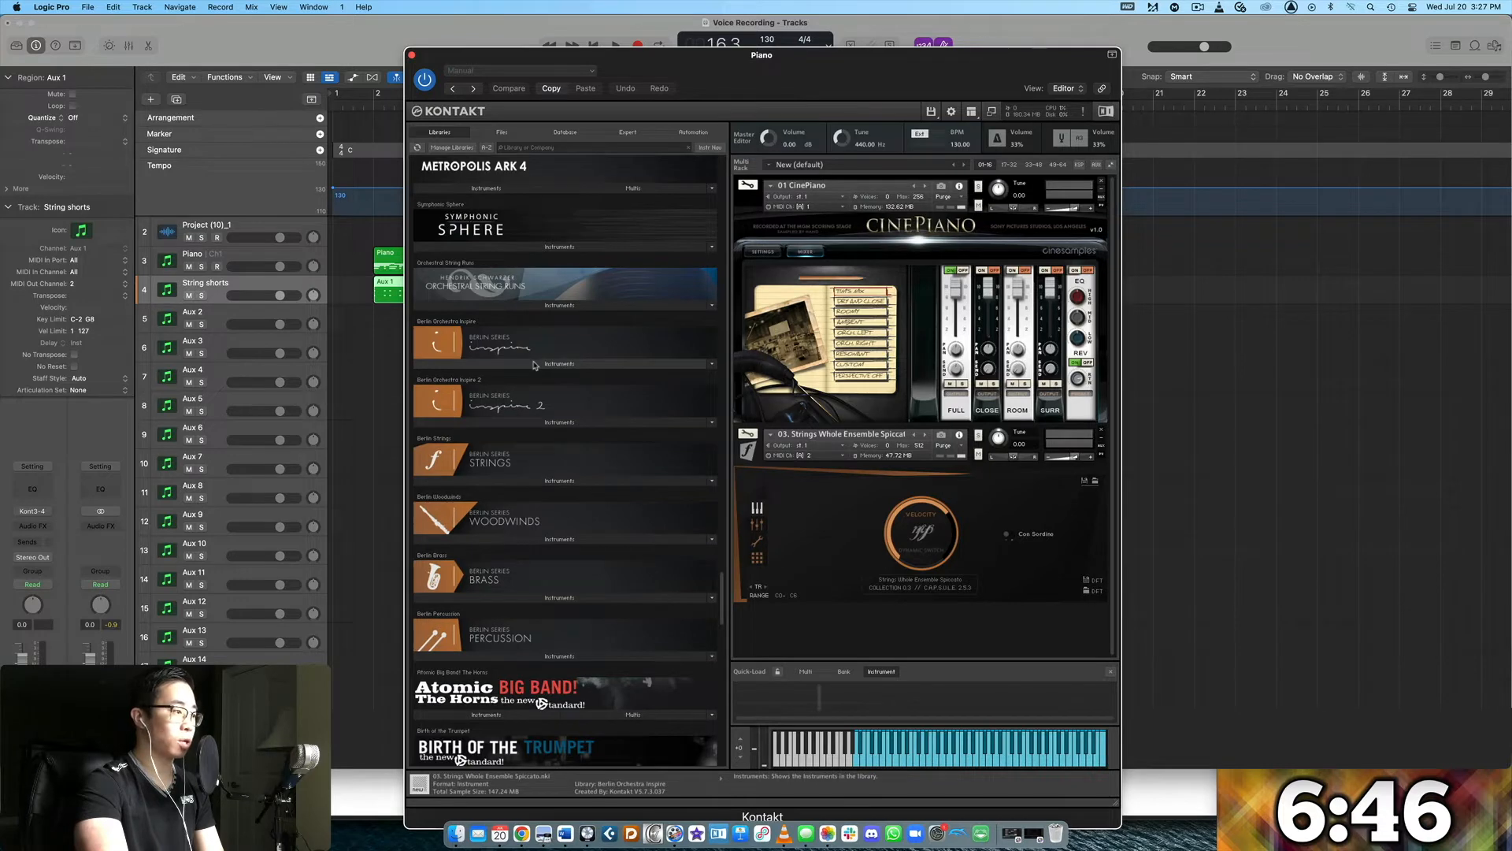
click(533, 364)
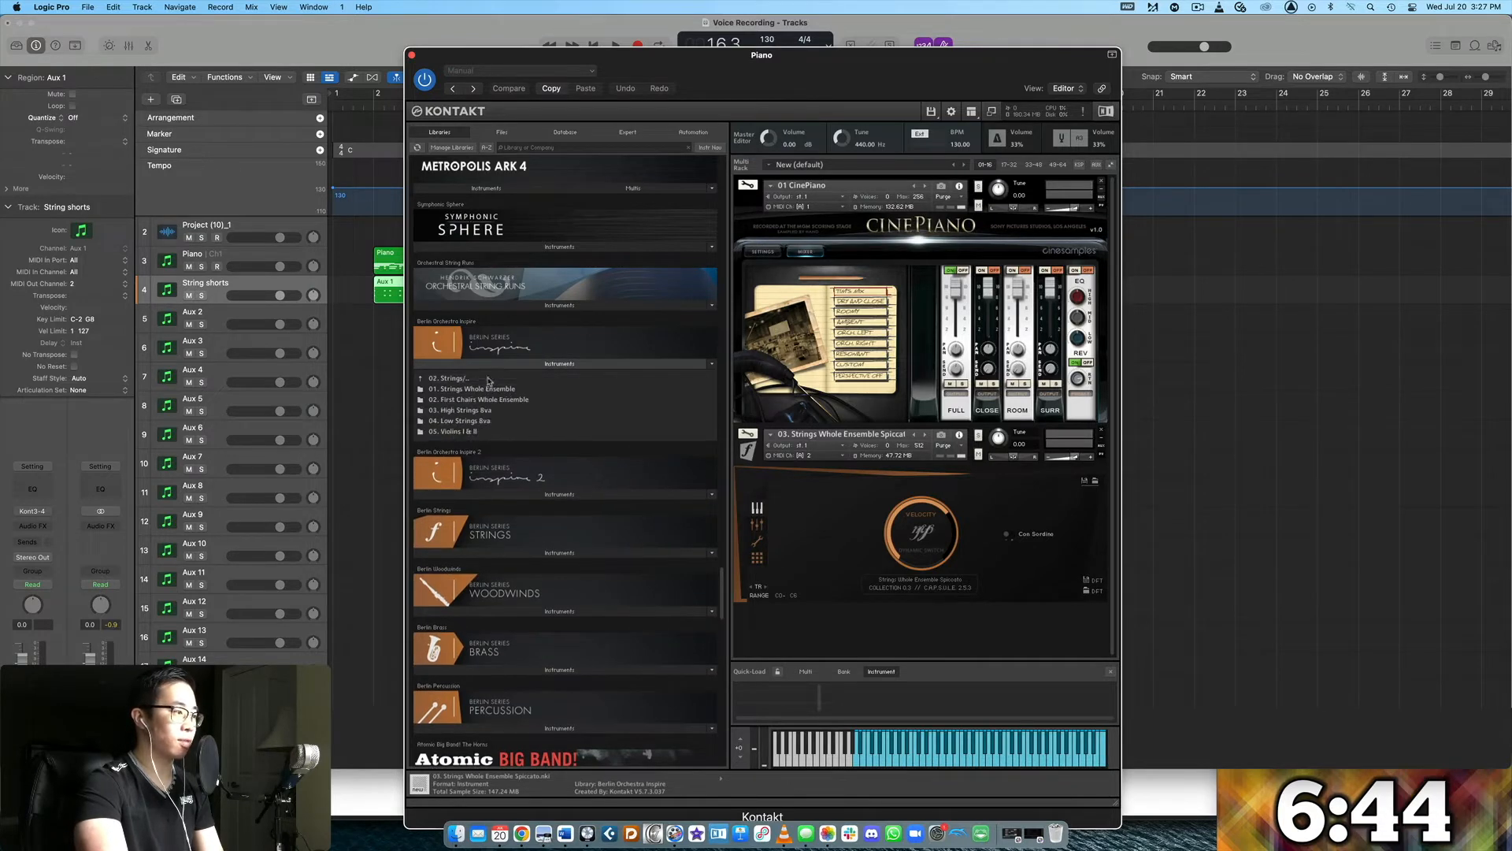
scroll(551, 441, down, 15)
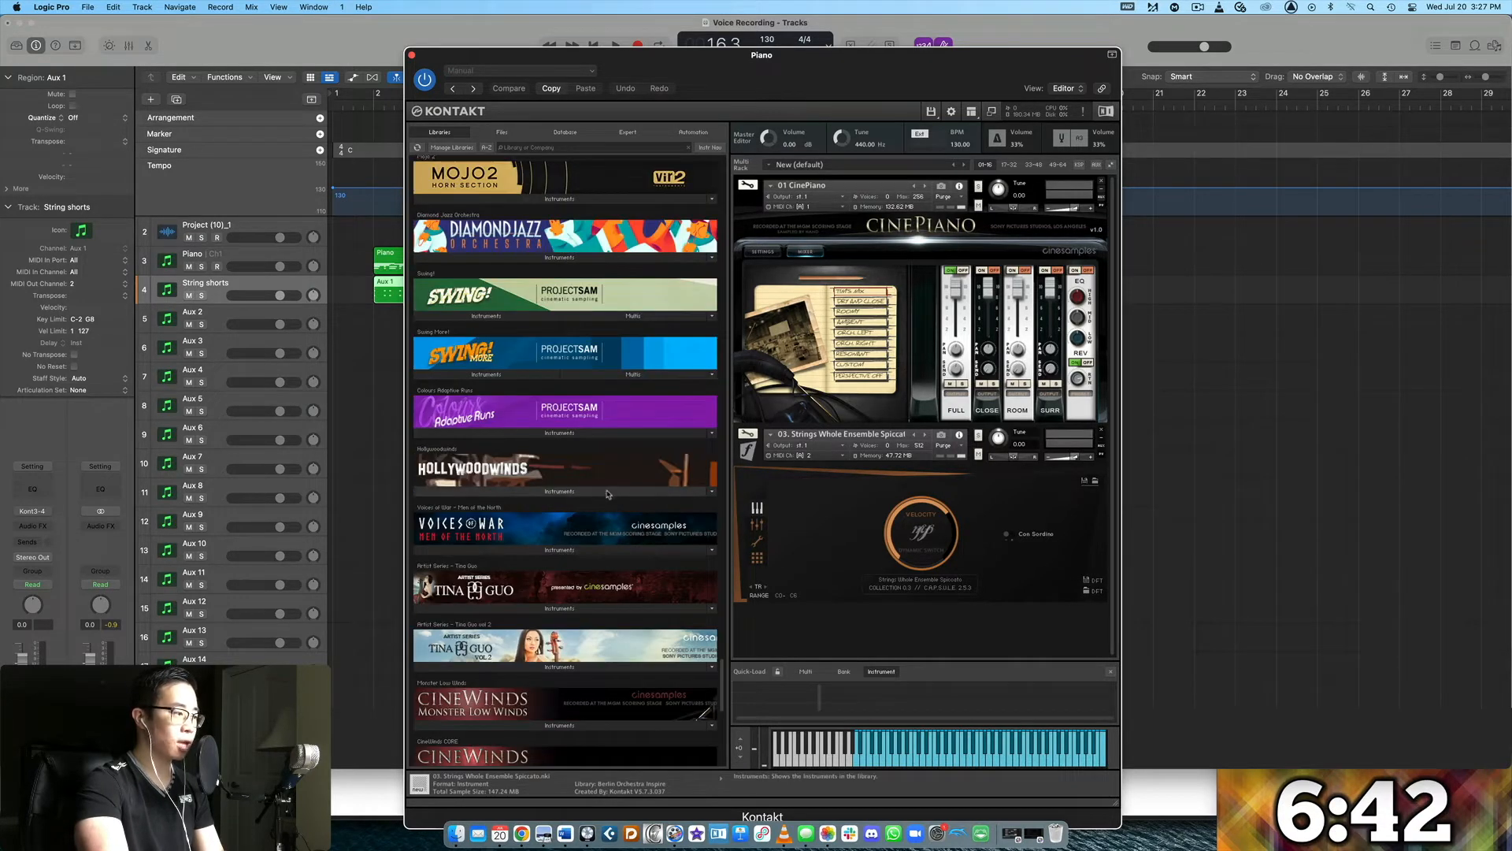
scroll(611, 484, up, 8)
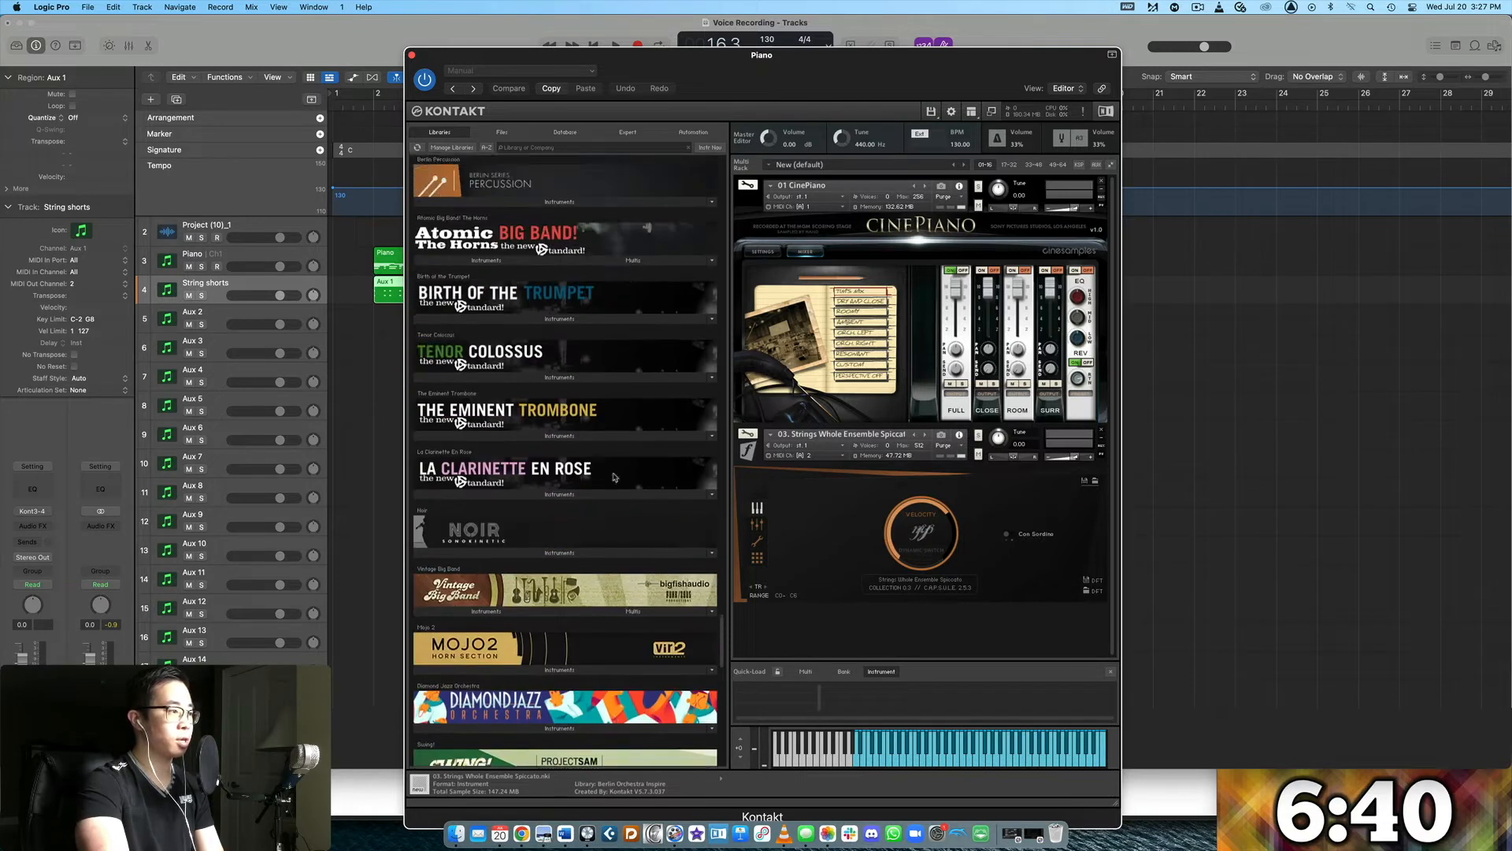
scroll(614, 476, up, 20)
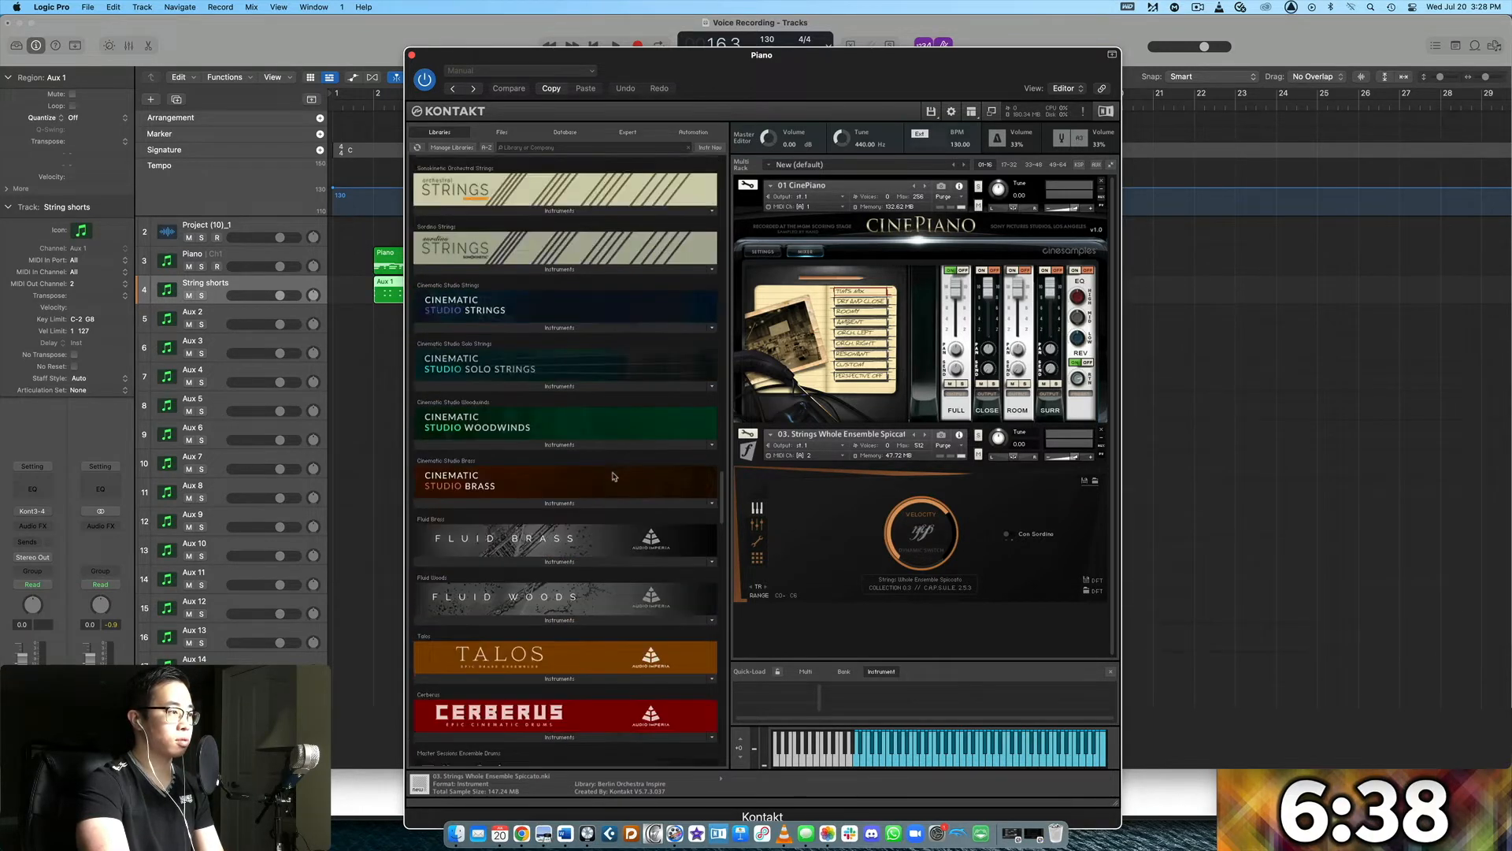
scroll(614, 475, up, 3)
click(486, 445)
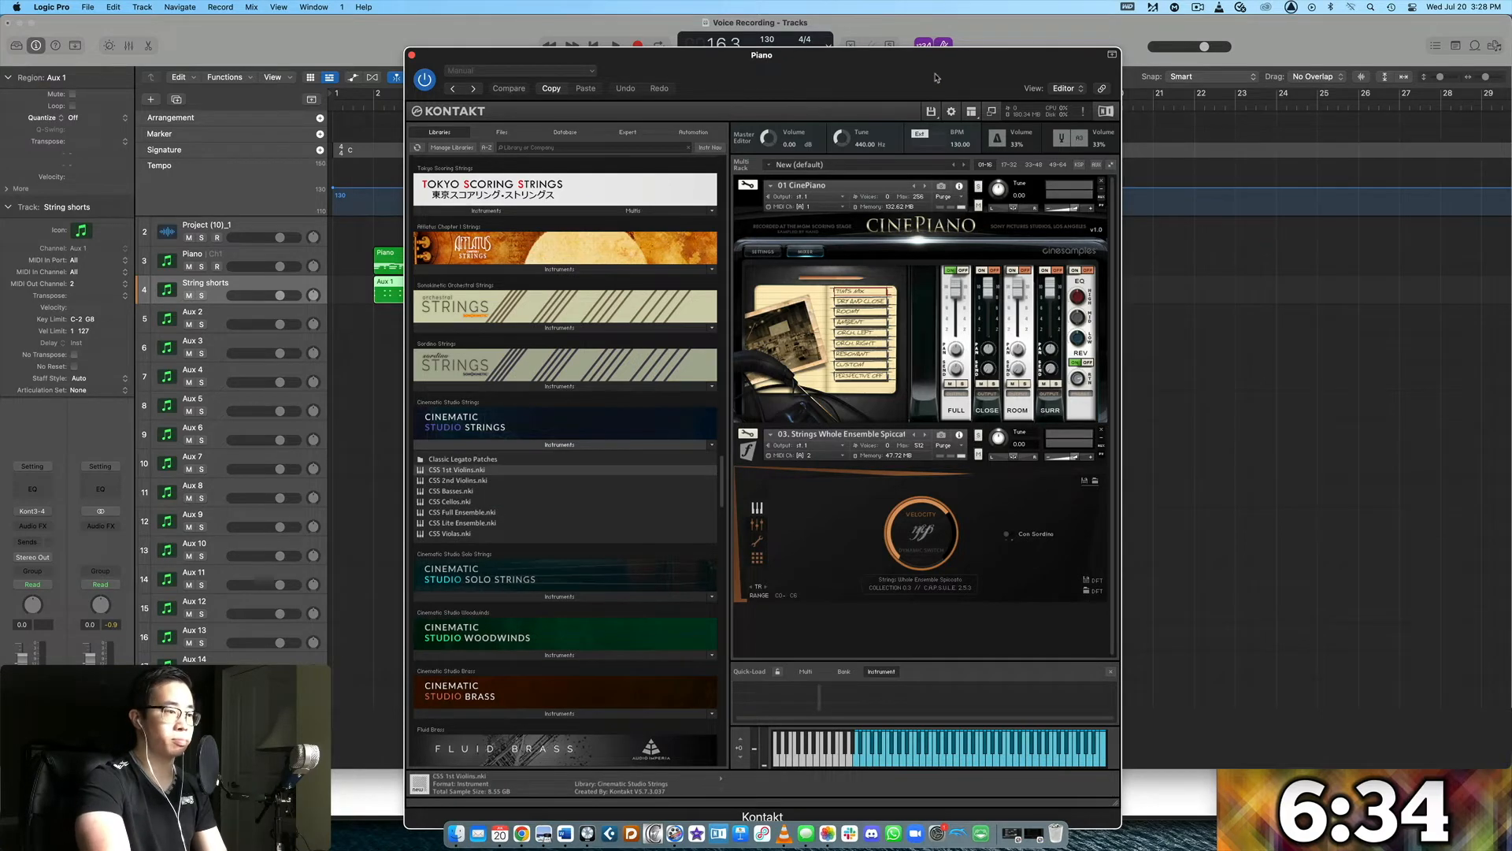
- Record a violin melody on the Aux 2 track from the start of the project through bar 19
drag(946, 68, 862, 607)
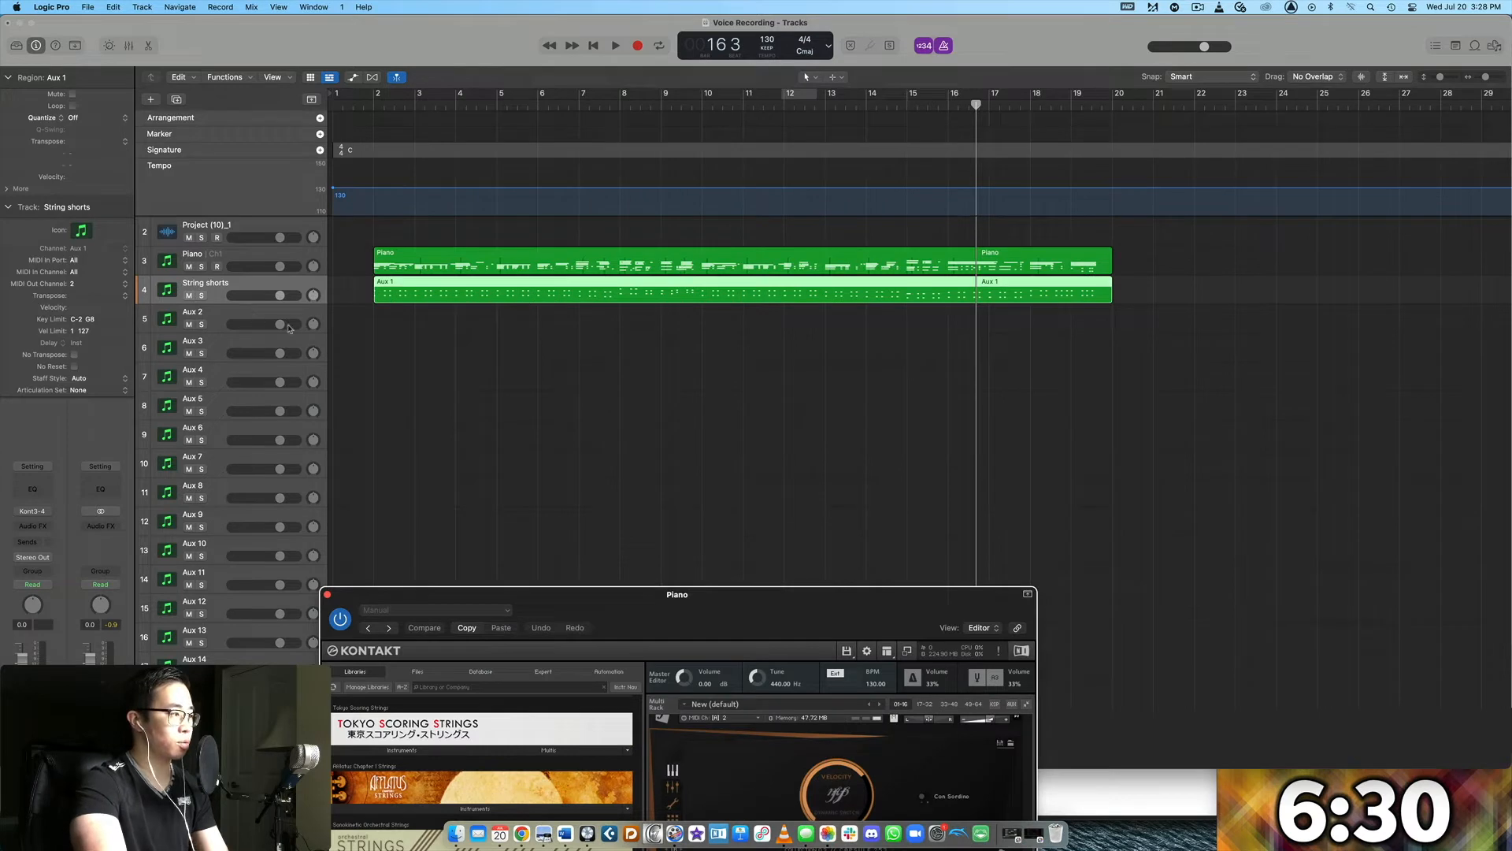
click(409, 307)
key(Return)
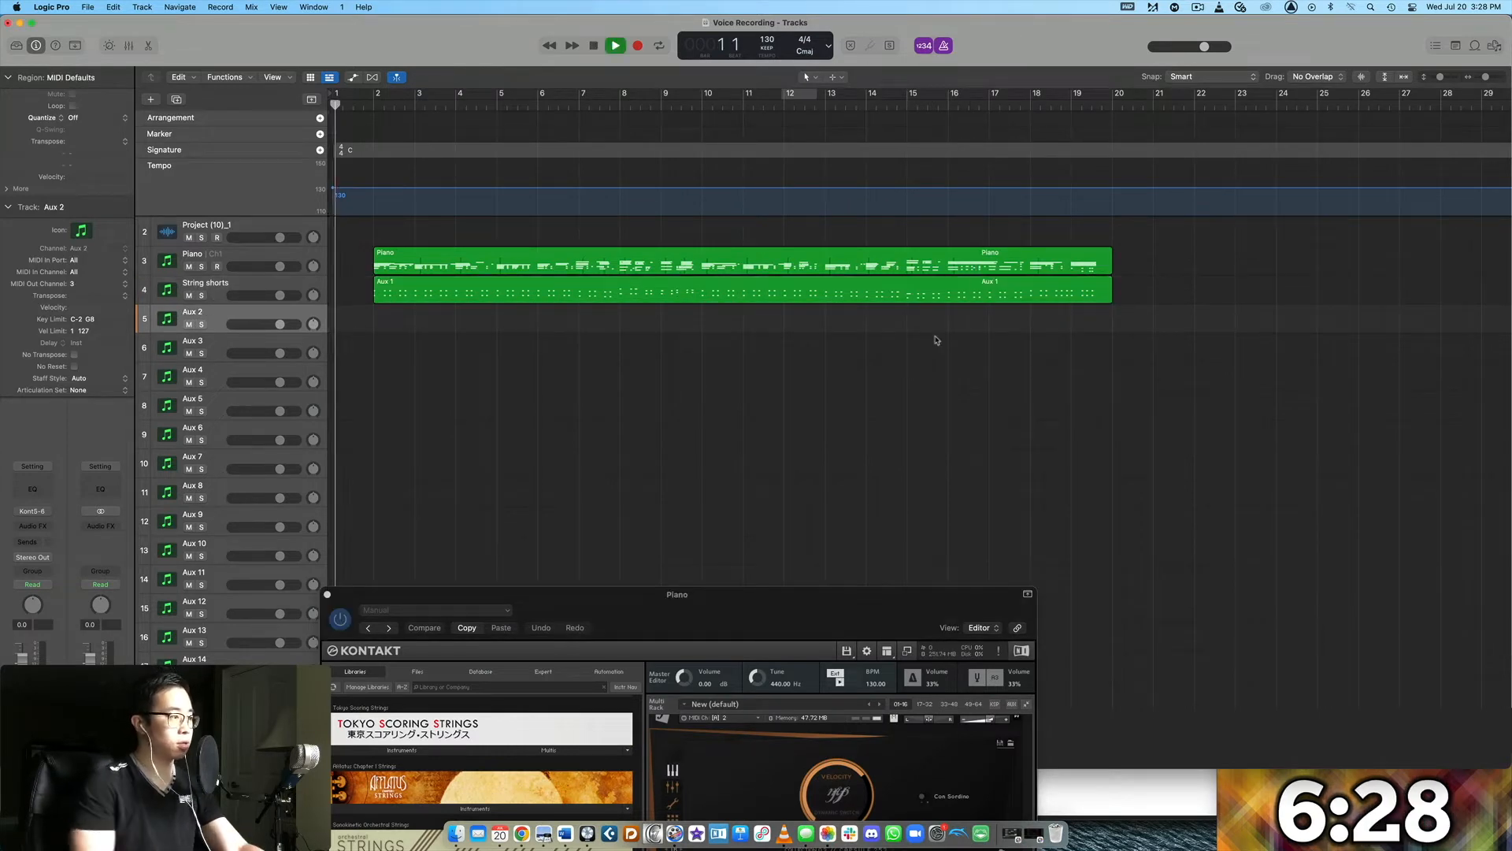
key(r)
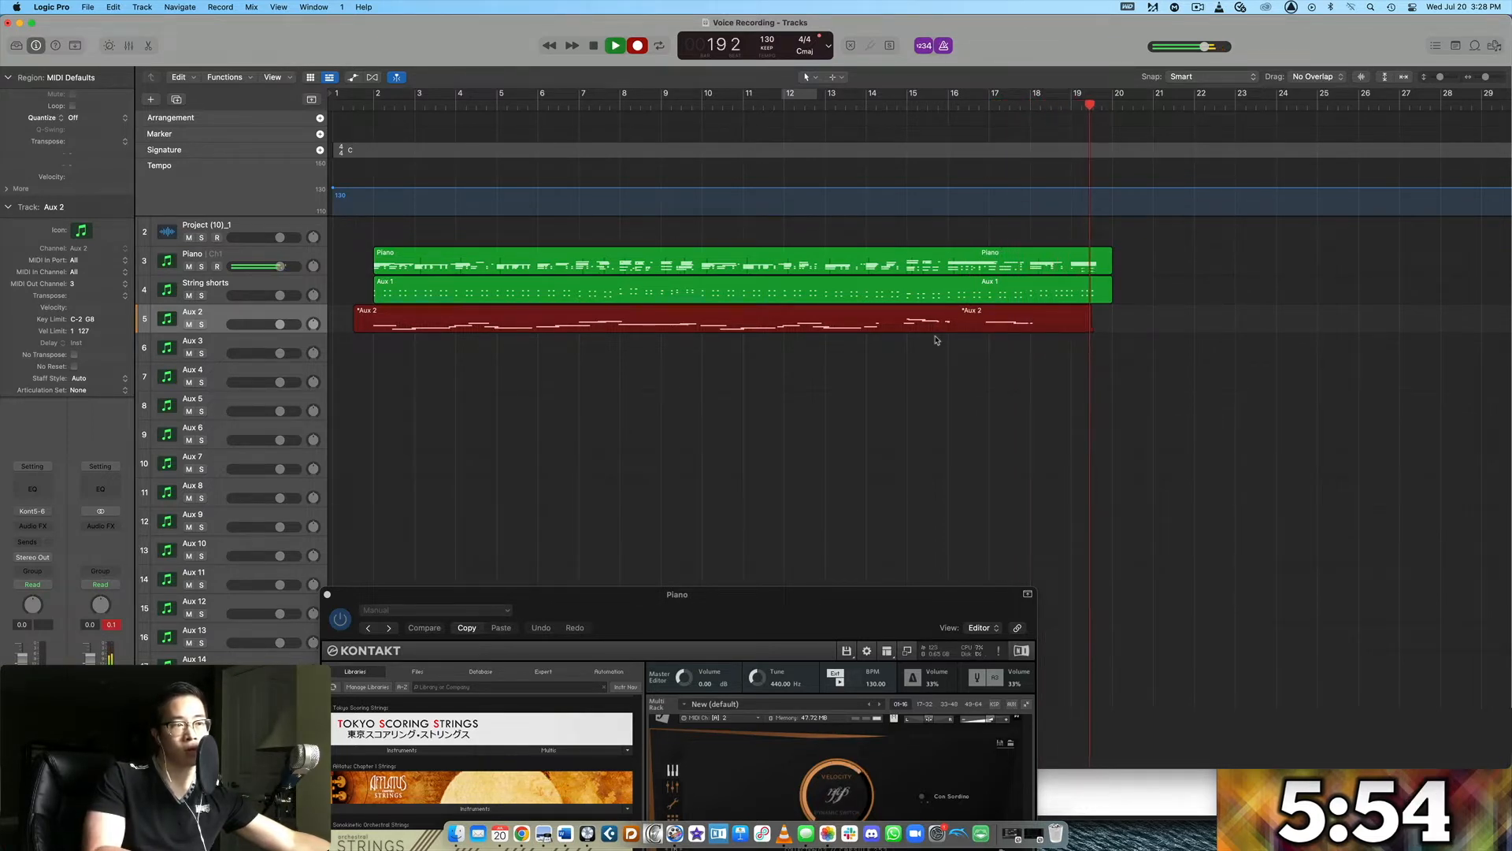
key(space)
- Mute the CinePiano instrument in Kontakt and play the project from the start with the Aux 2 region's notes open for editing
drag(804, 616, 787, 276)
scroll(860, 404, up, 5)
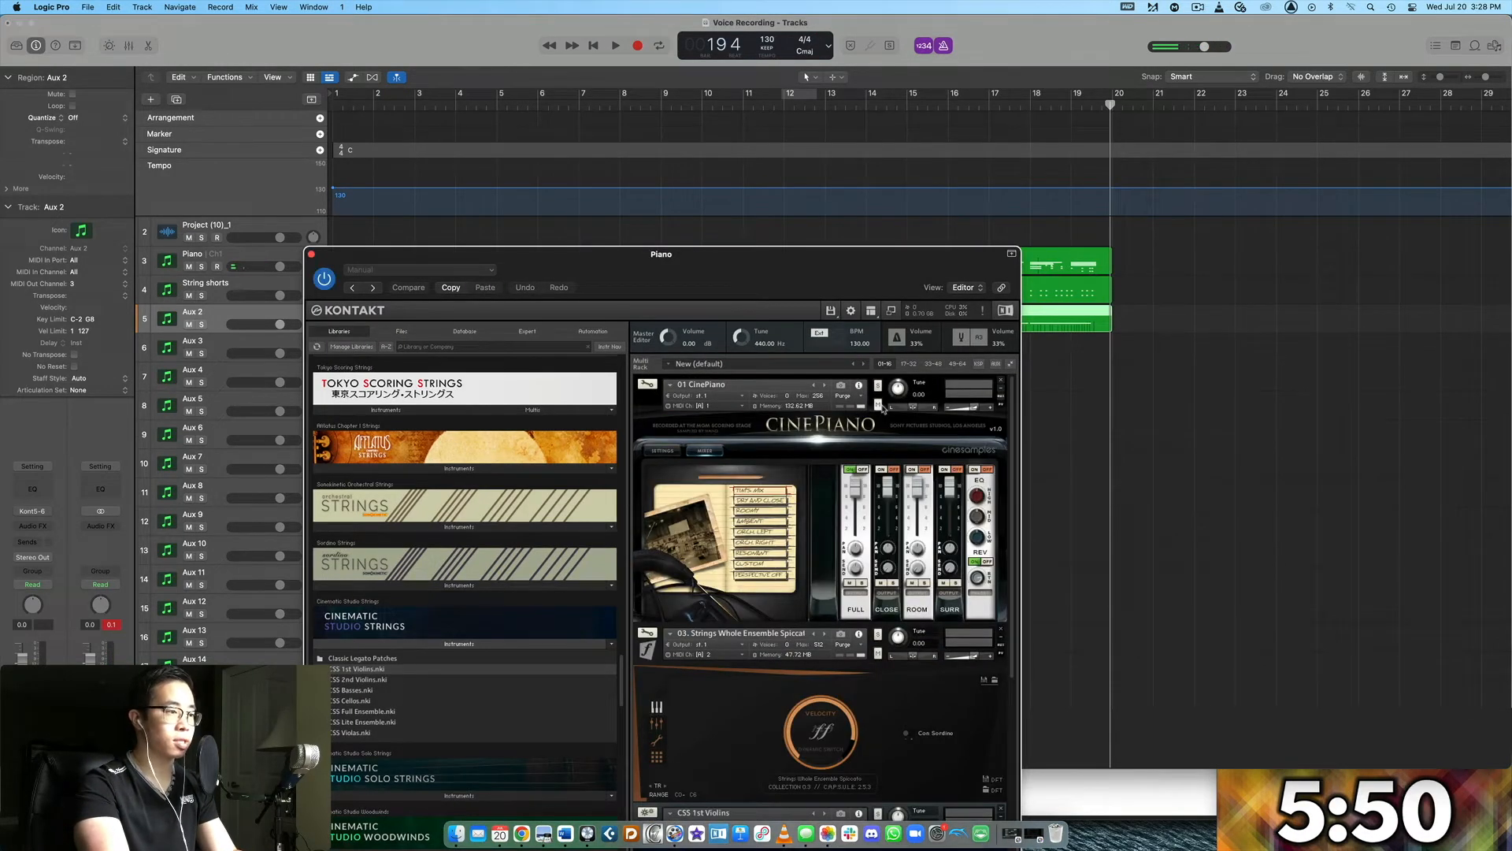
drag(669, 253, 616, 517)
key(Return)
key(space)
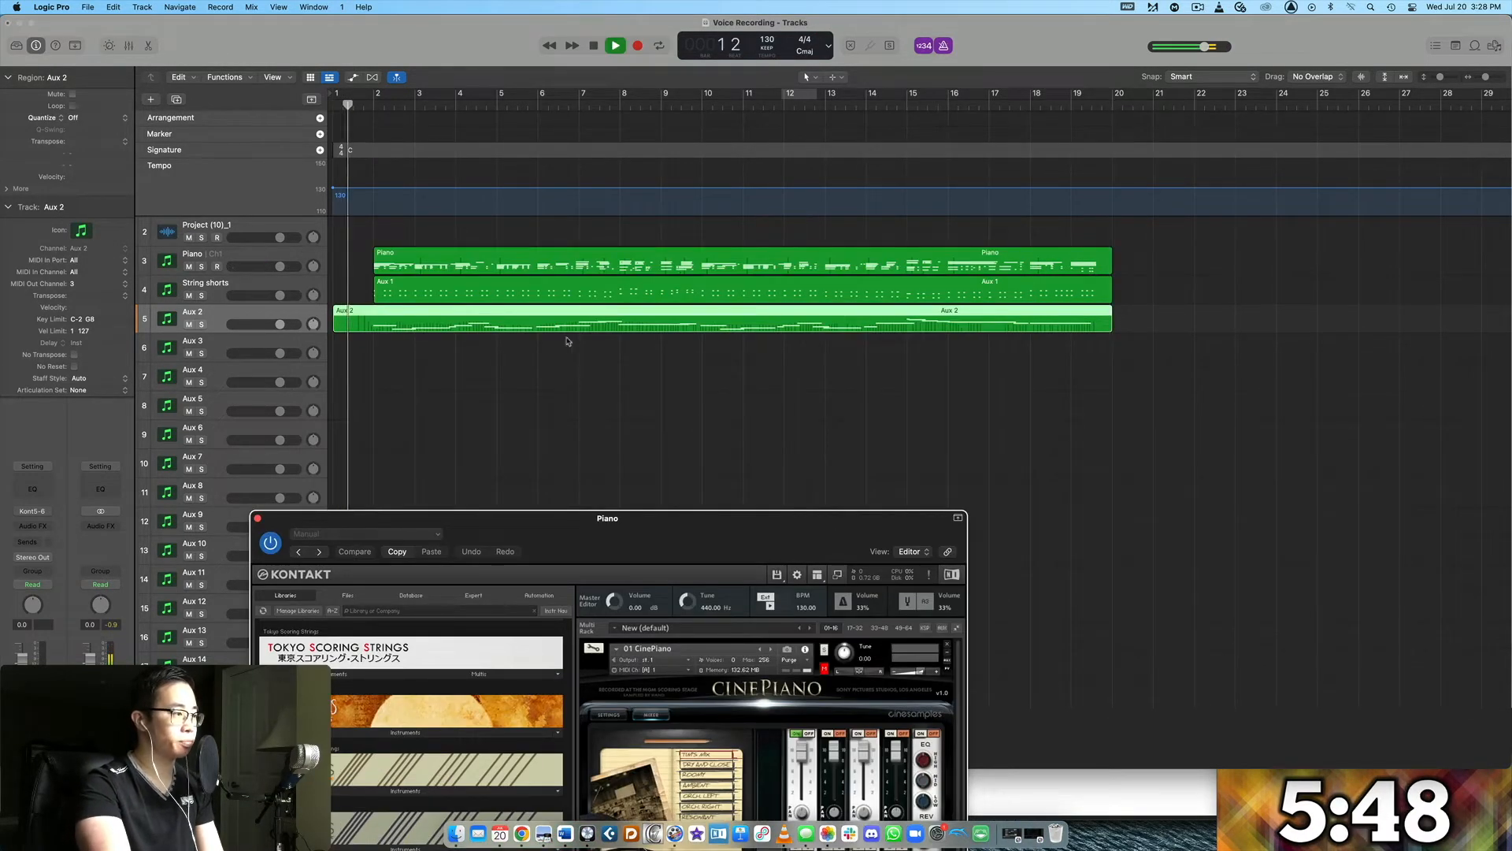
drag(715, 536, 46, 598)
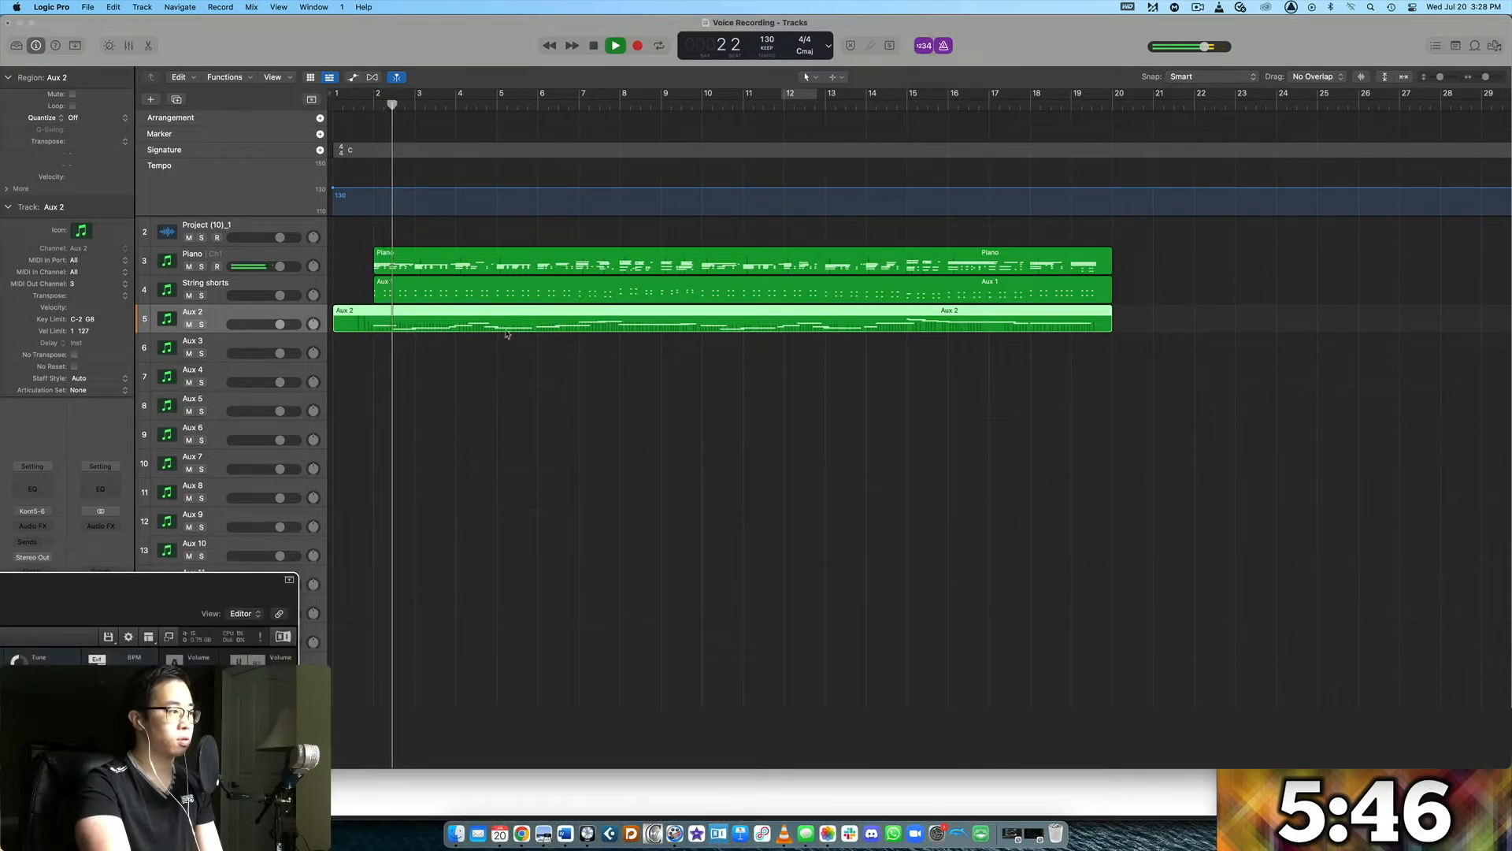
double_click(508, 328)
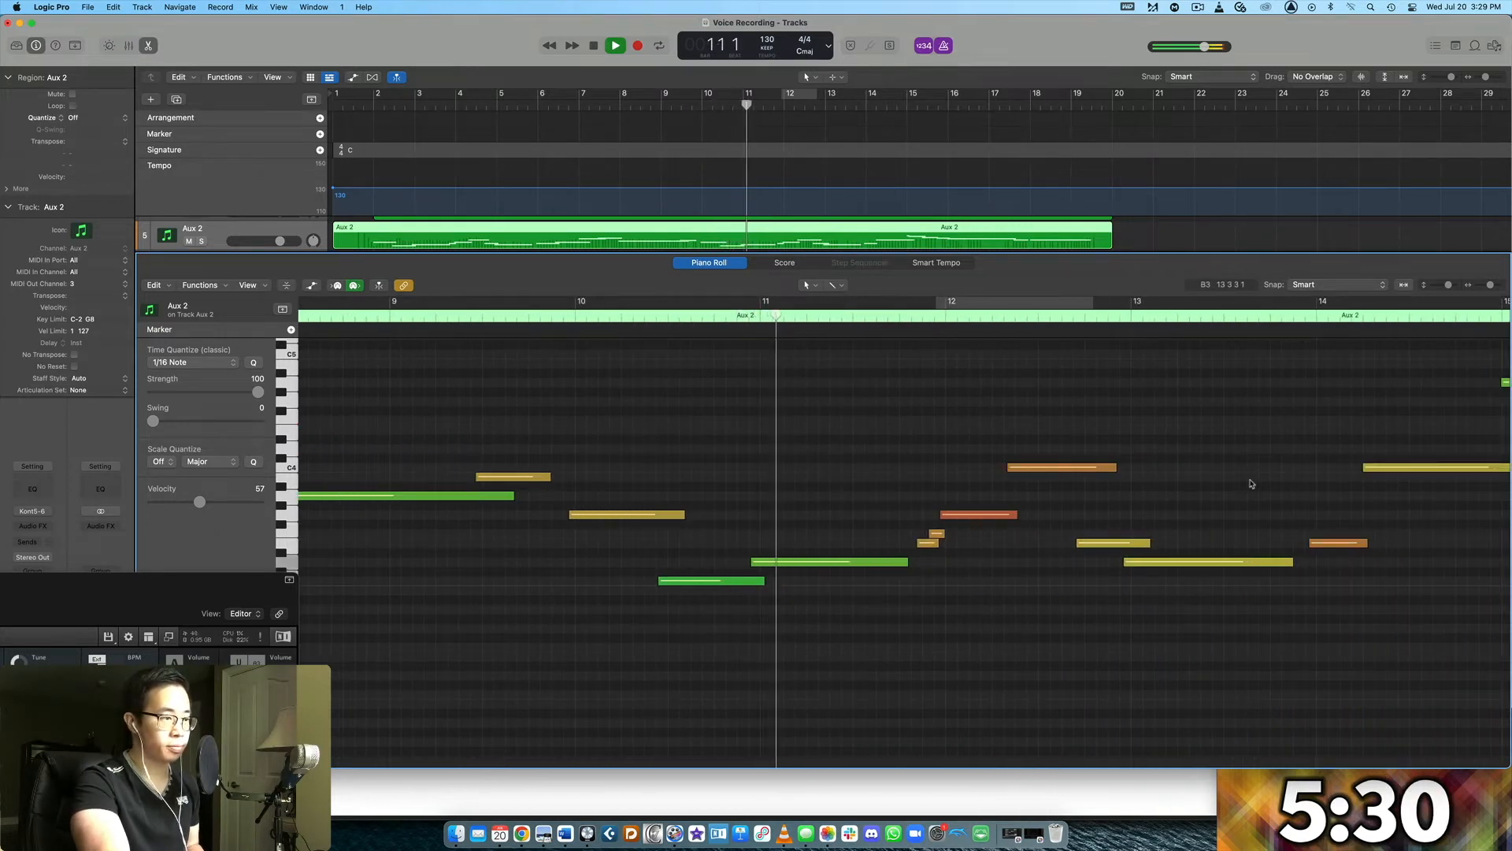
- Lengthen the long Aux 2 note in bar 11 and transpose the two overlapping notes around the start of bar 13 up 12 semitones
drag(908, 561, 923, 566)
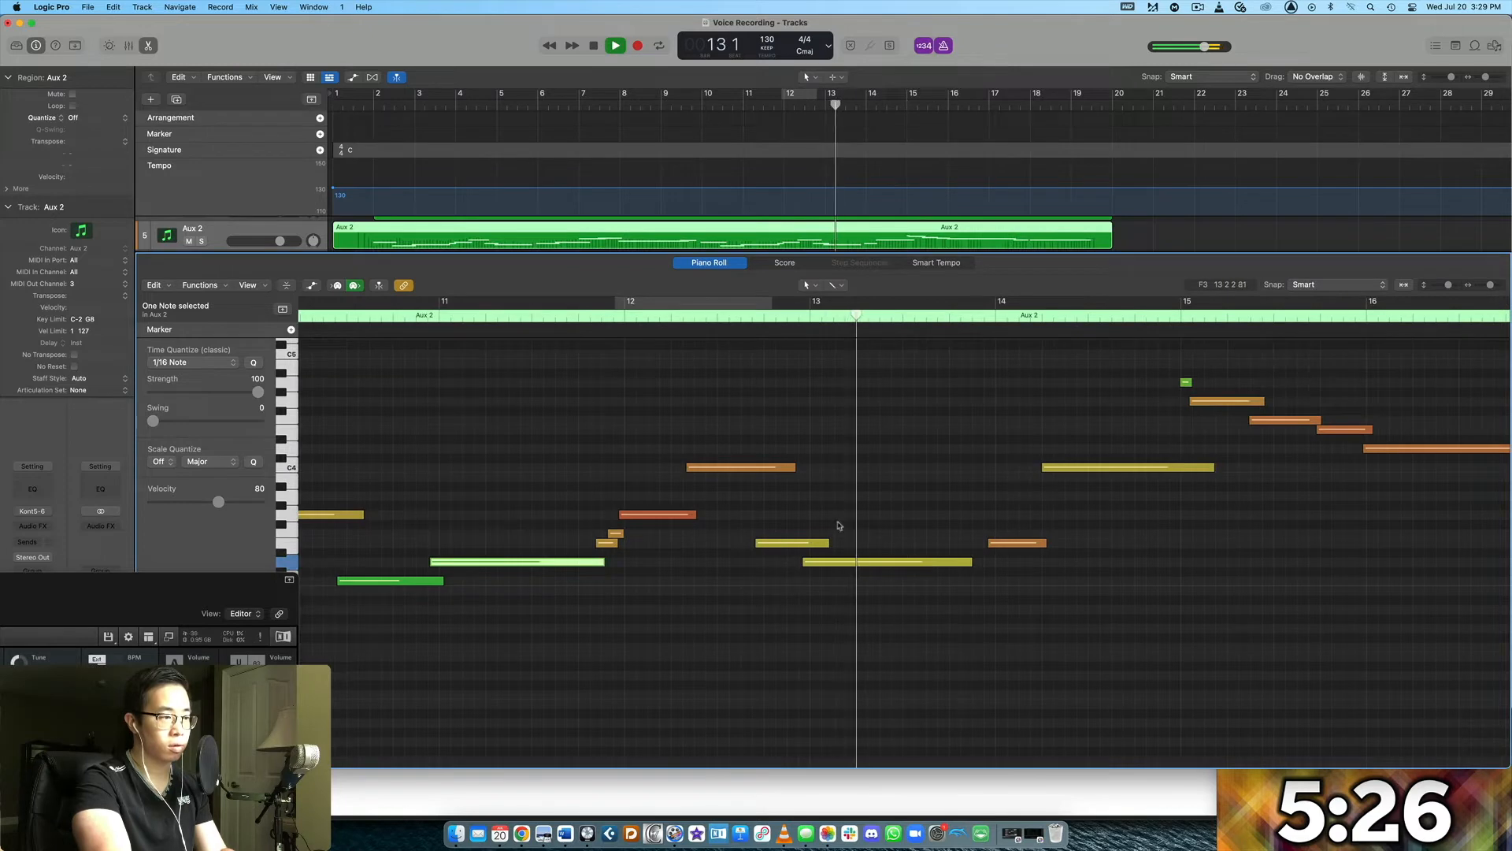
drag(816, 517, 853, 580)
right_click(848, 567)
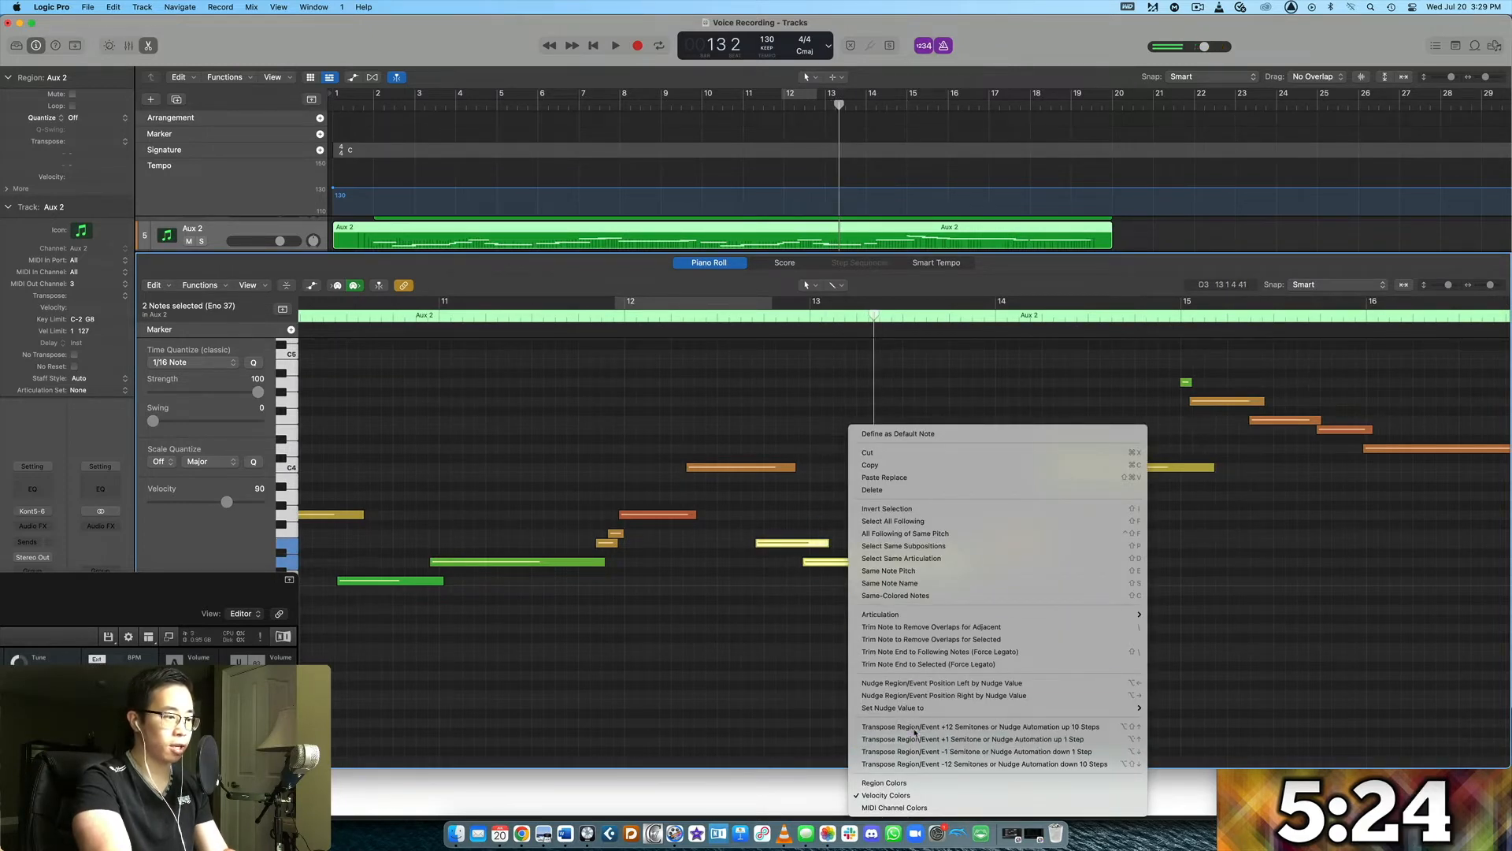
click(914, 734)
key(space)
click(719, 329)
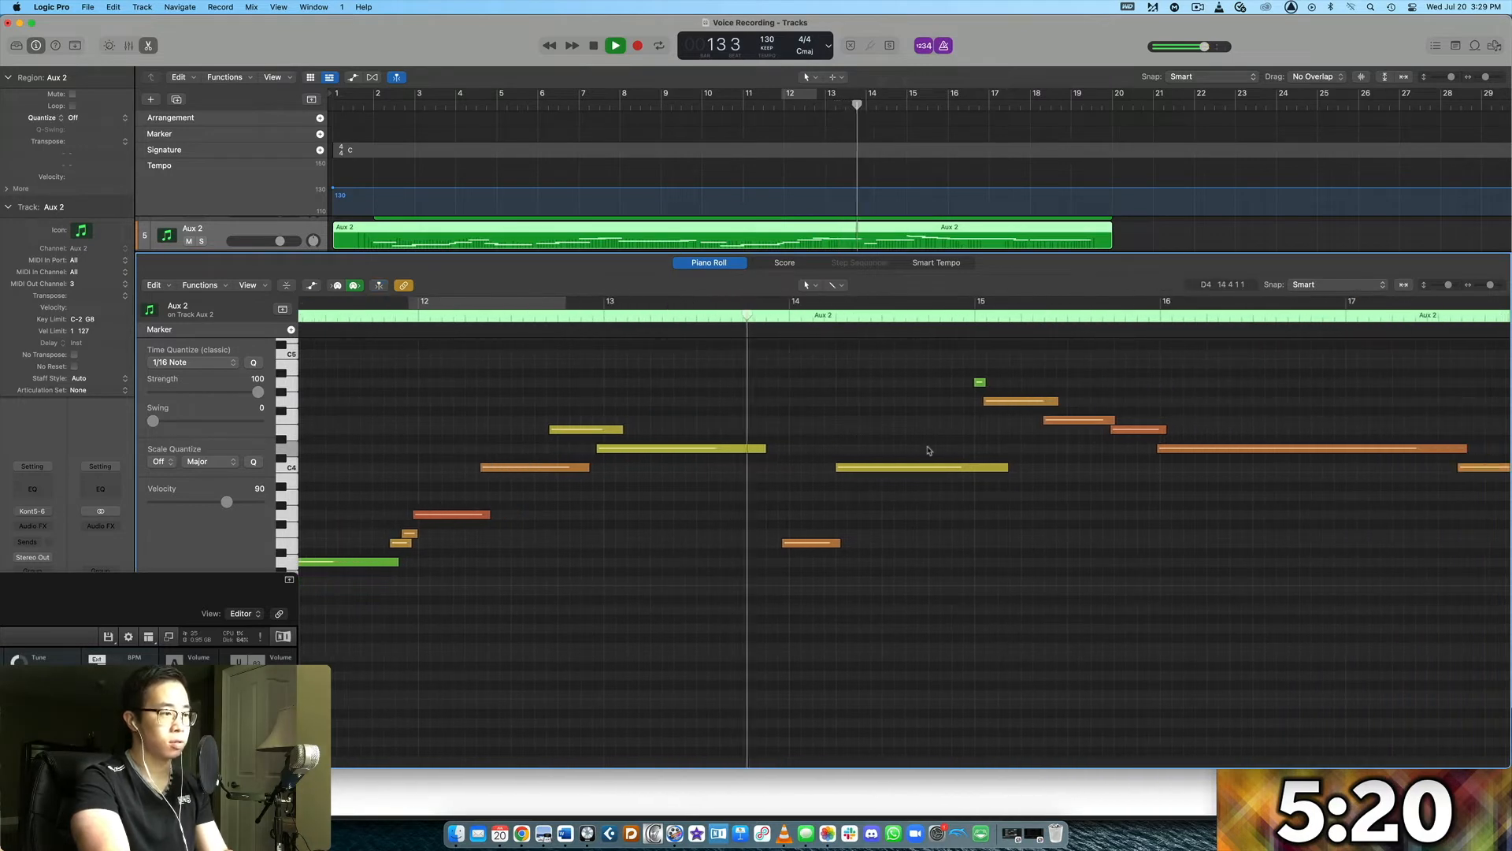
- Delete the low note at bar 14 and the short A4 at bar 15, and extend the starts of the notes following them earlier
drag(838, 472, 808, 482)
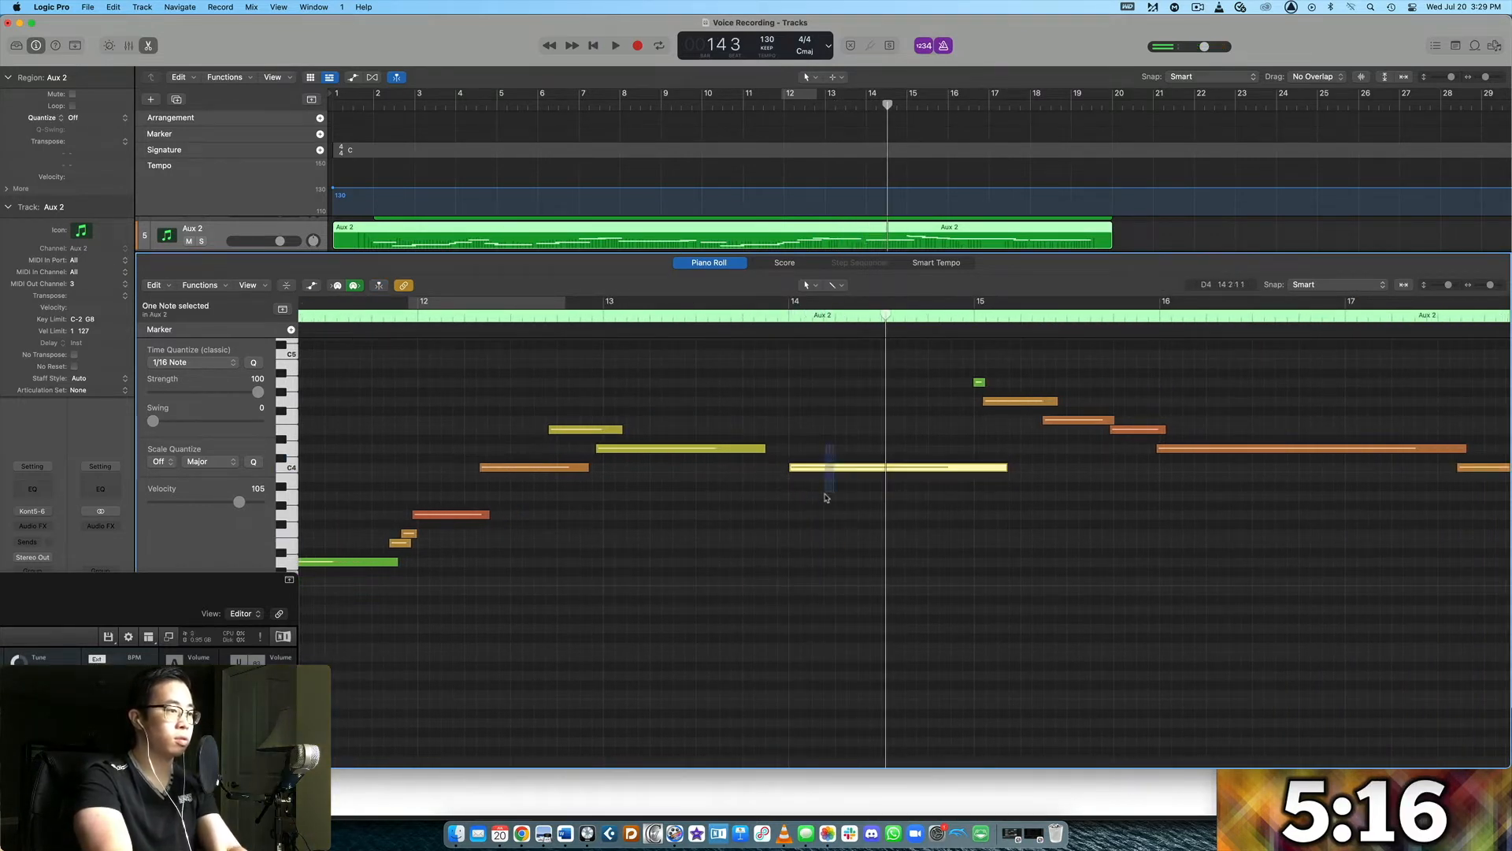
key(space)
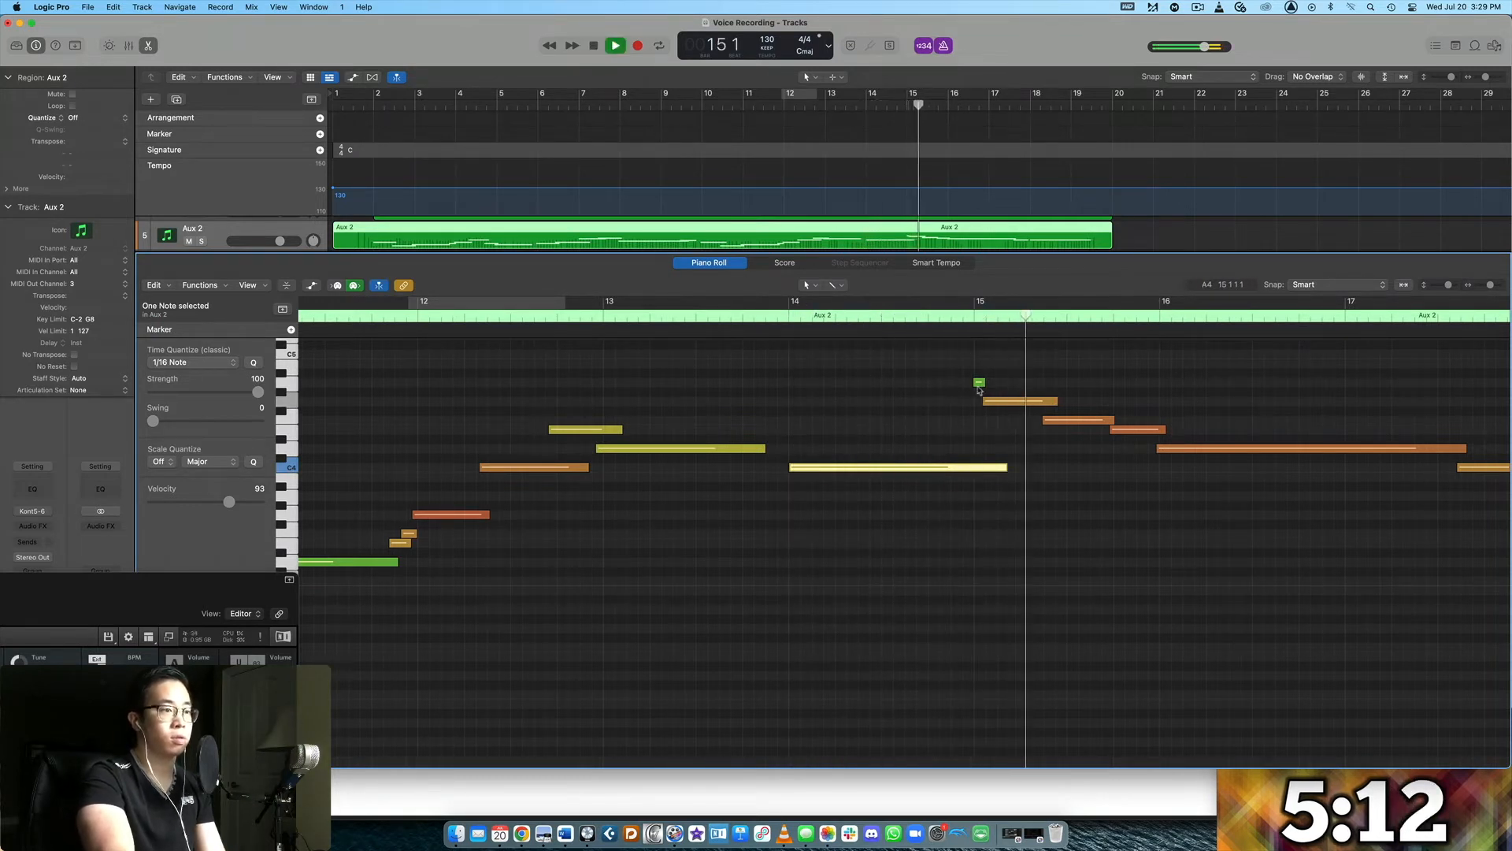
drag(981, 383, 965, 401)
click(583, 319)
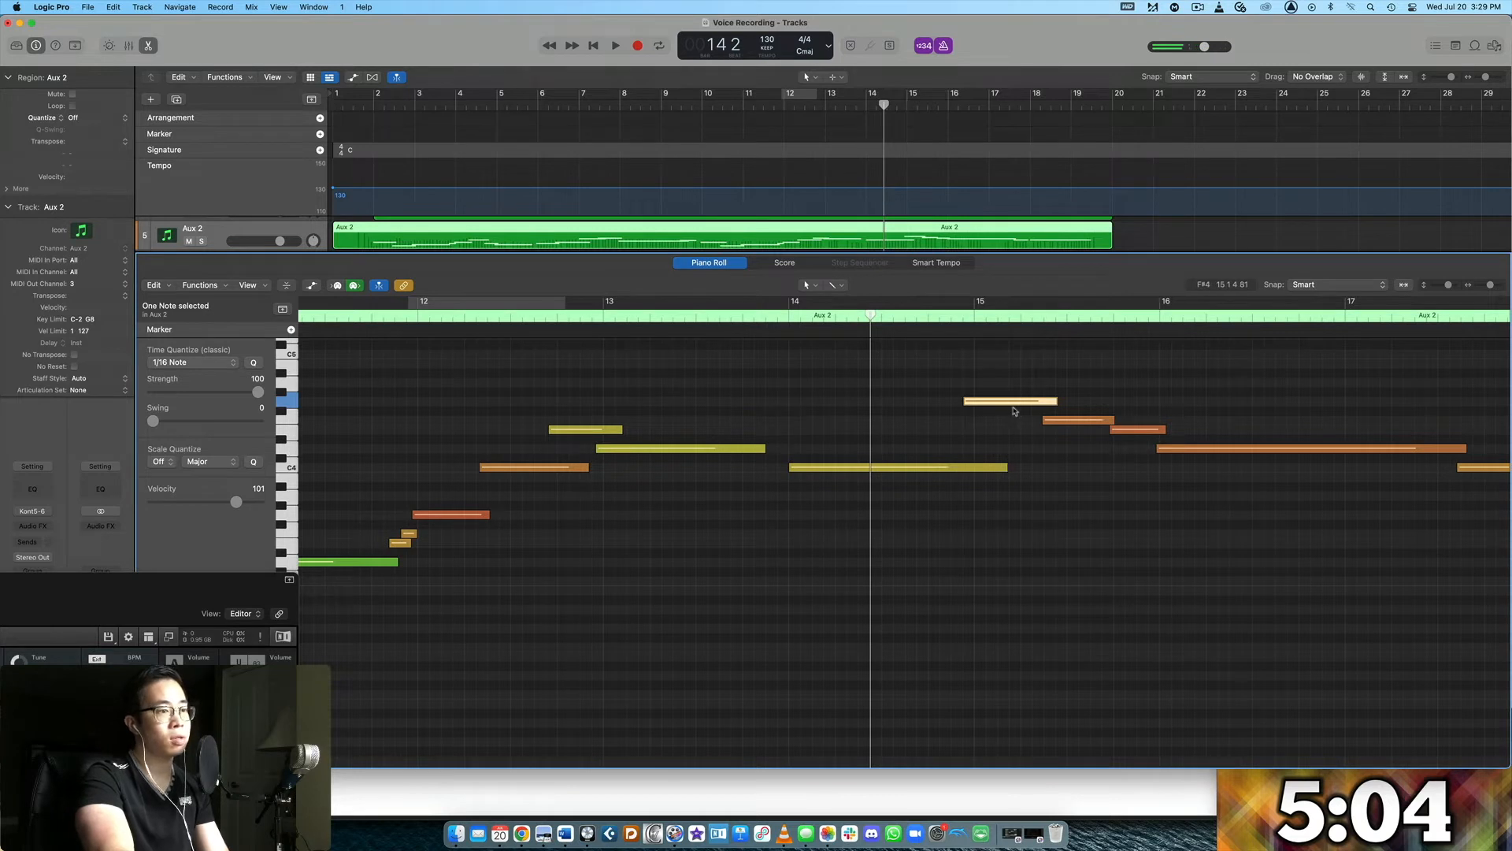
- Delete the long C4 note in bar 14 and record a replacement phrase on Aux 2 from late bar 13 into bar 15
drag(944, 432, 925, 509)
key(BackSpace)
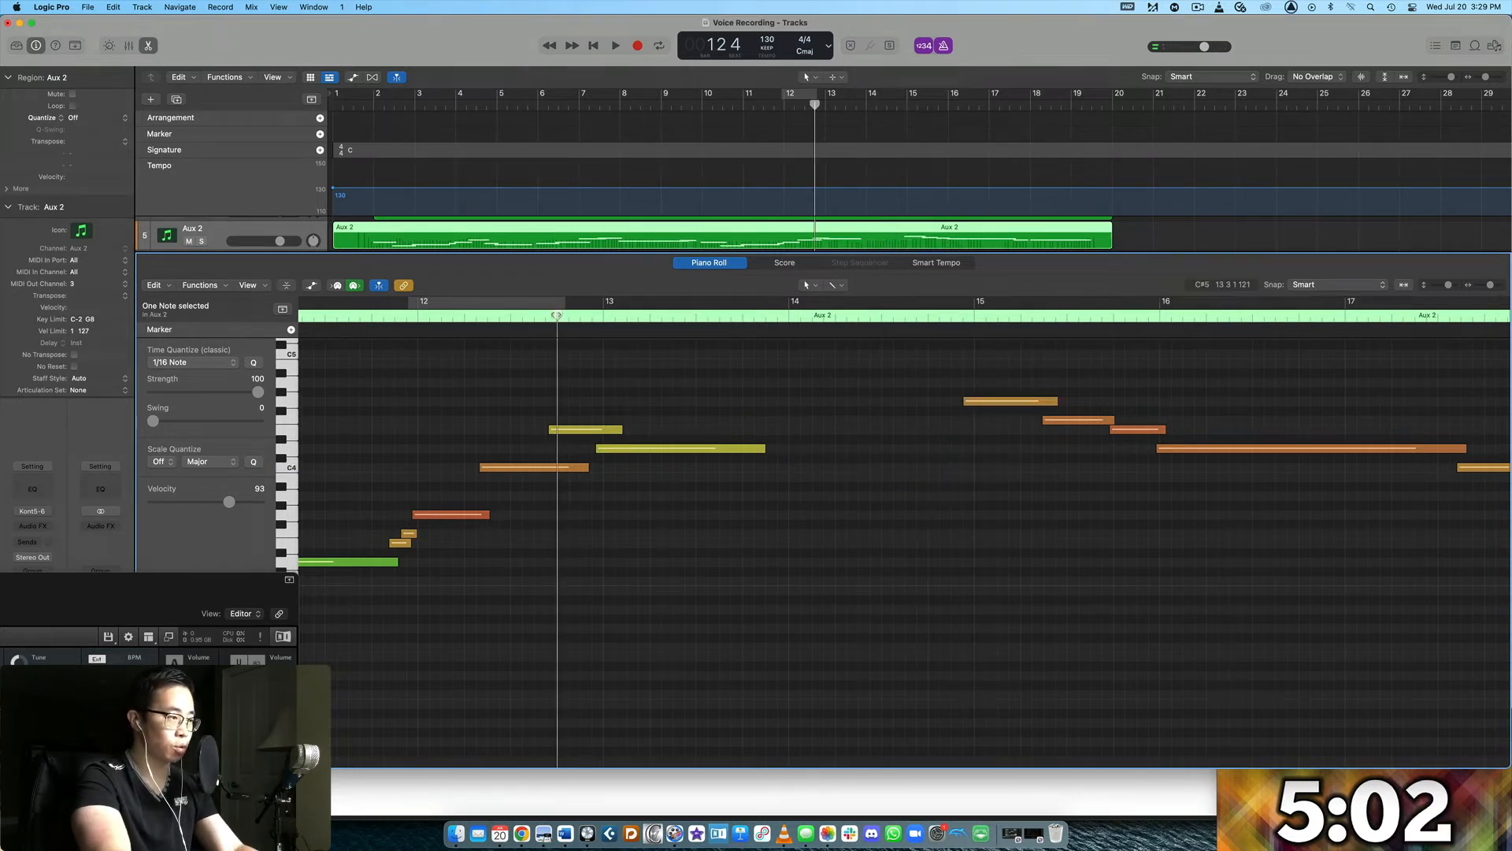
key(space)
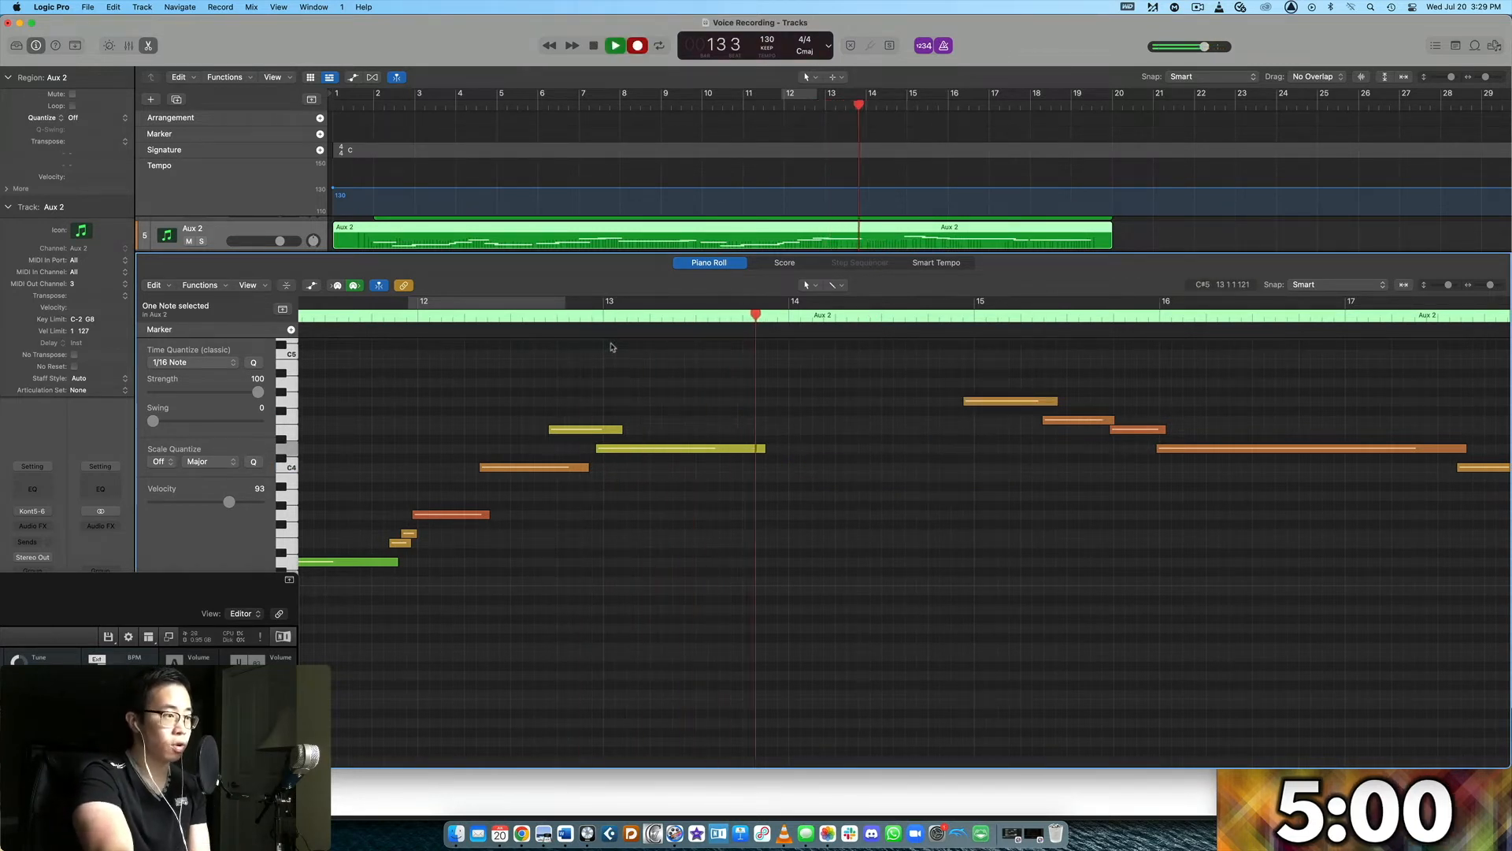
key(r)
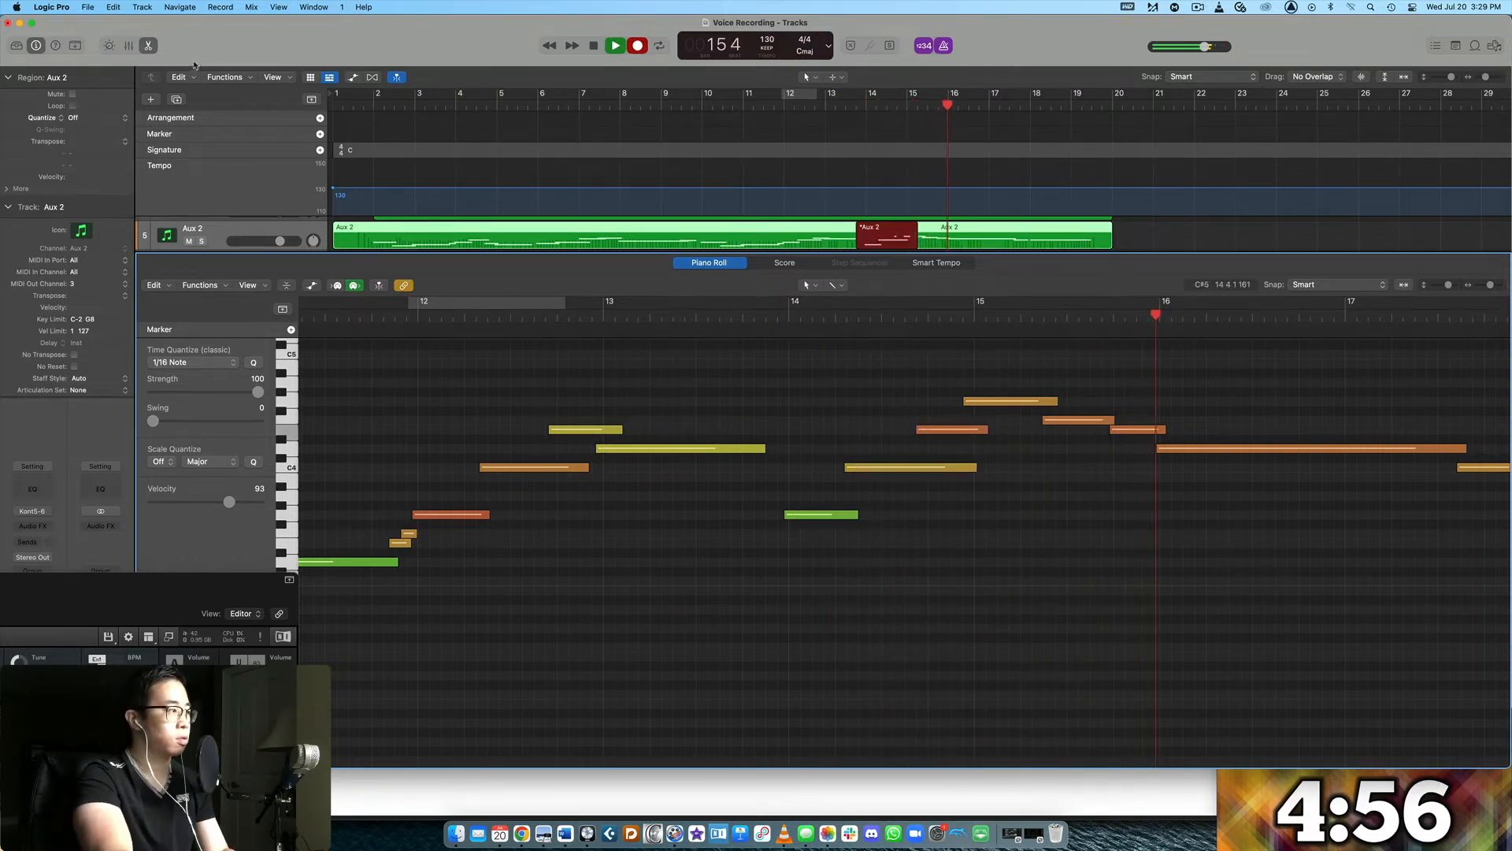
key(space)
key(e)
- Browse the Kontakt libraries to Hollywoodwinds and load the patch 04-Tutti Staccato (stage only).nki from its Keyboard Patches
drag(207, 583, 1148, 49)
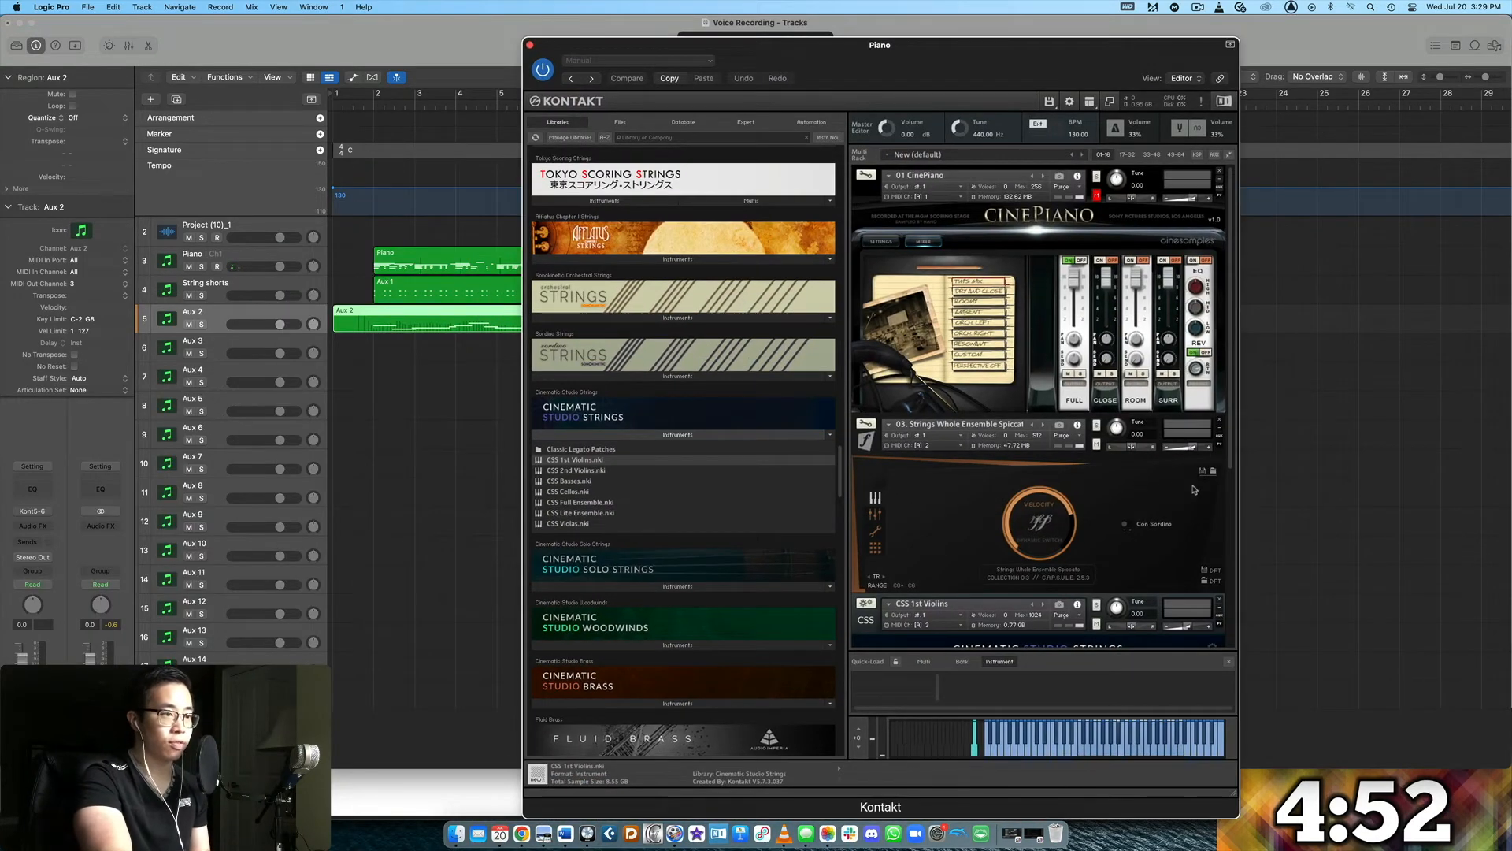
scroll(1194, 488, down, 5)
scroll(709, 393, down, 5)
scroll(719, 345, up, 3)
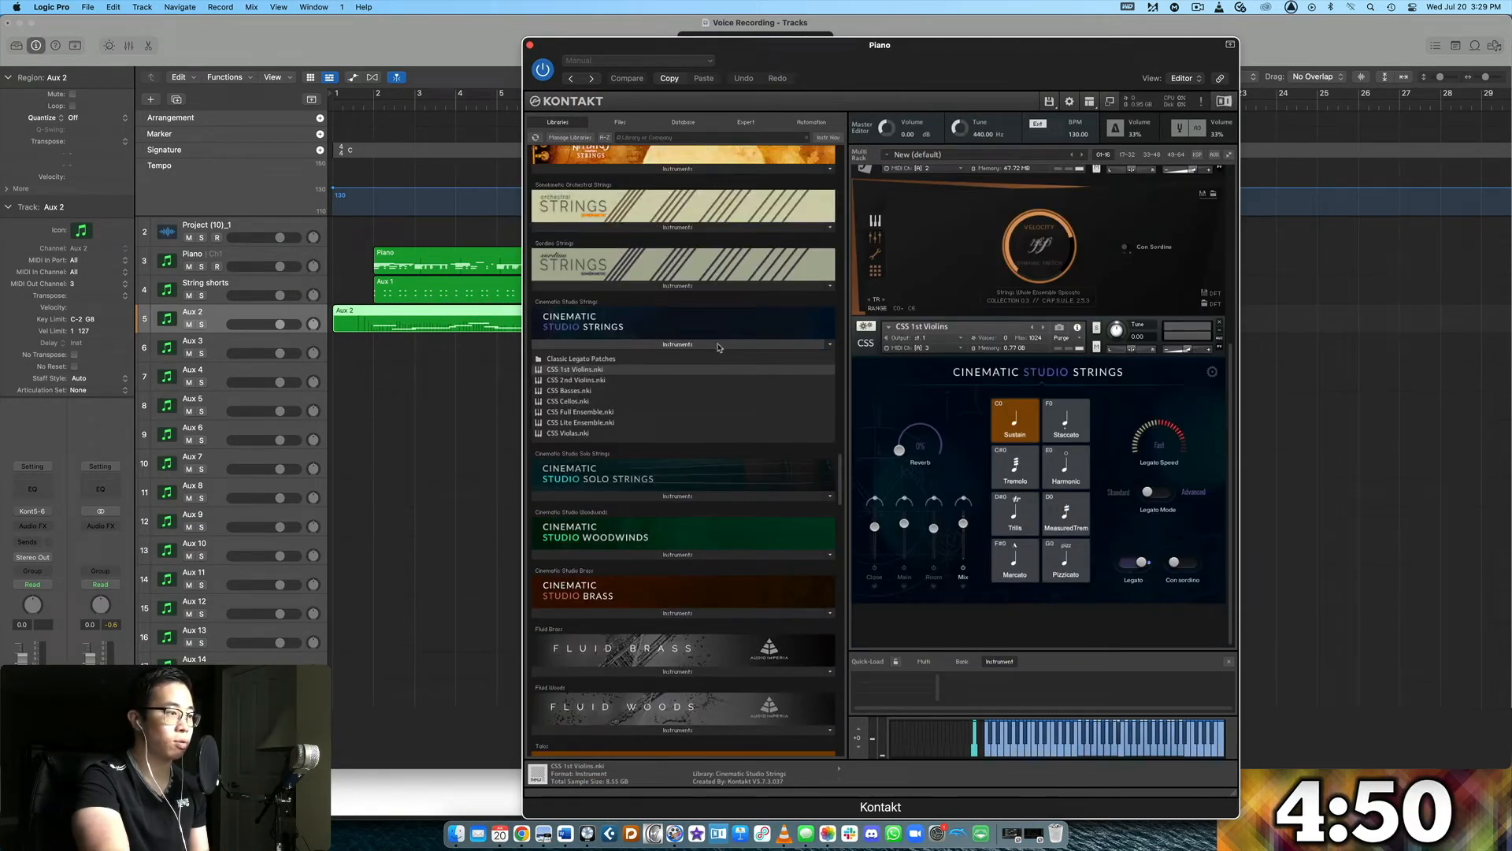
scroll(719, 346, down, 15)
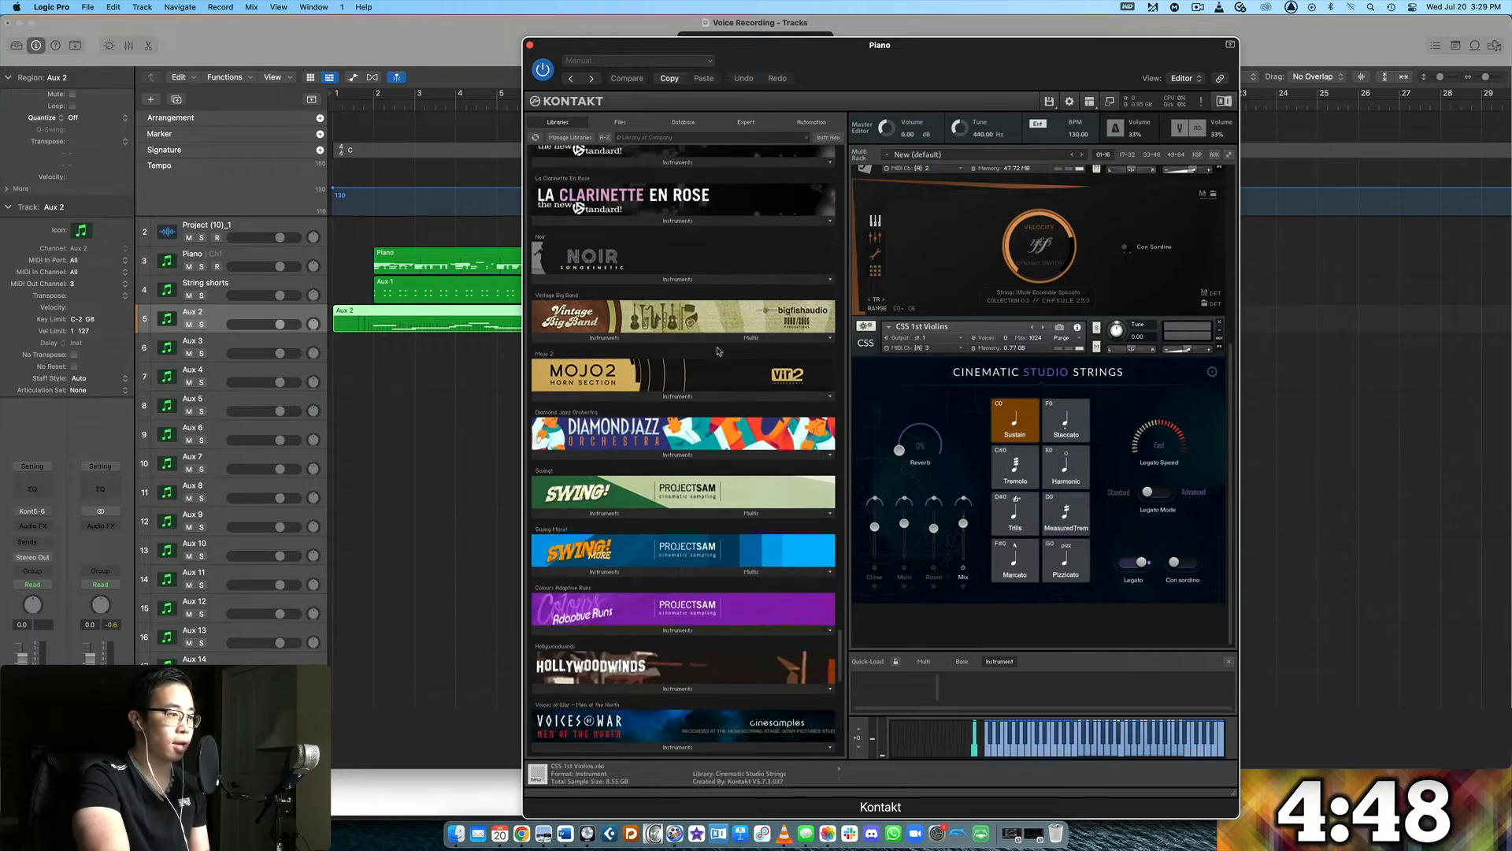
scroll(719, 351, down, 3)
scroll(650, 455, down, 2)
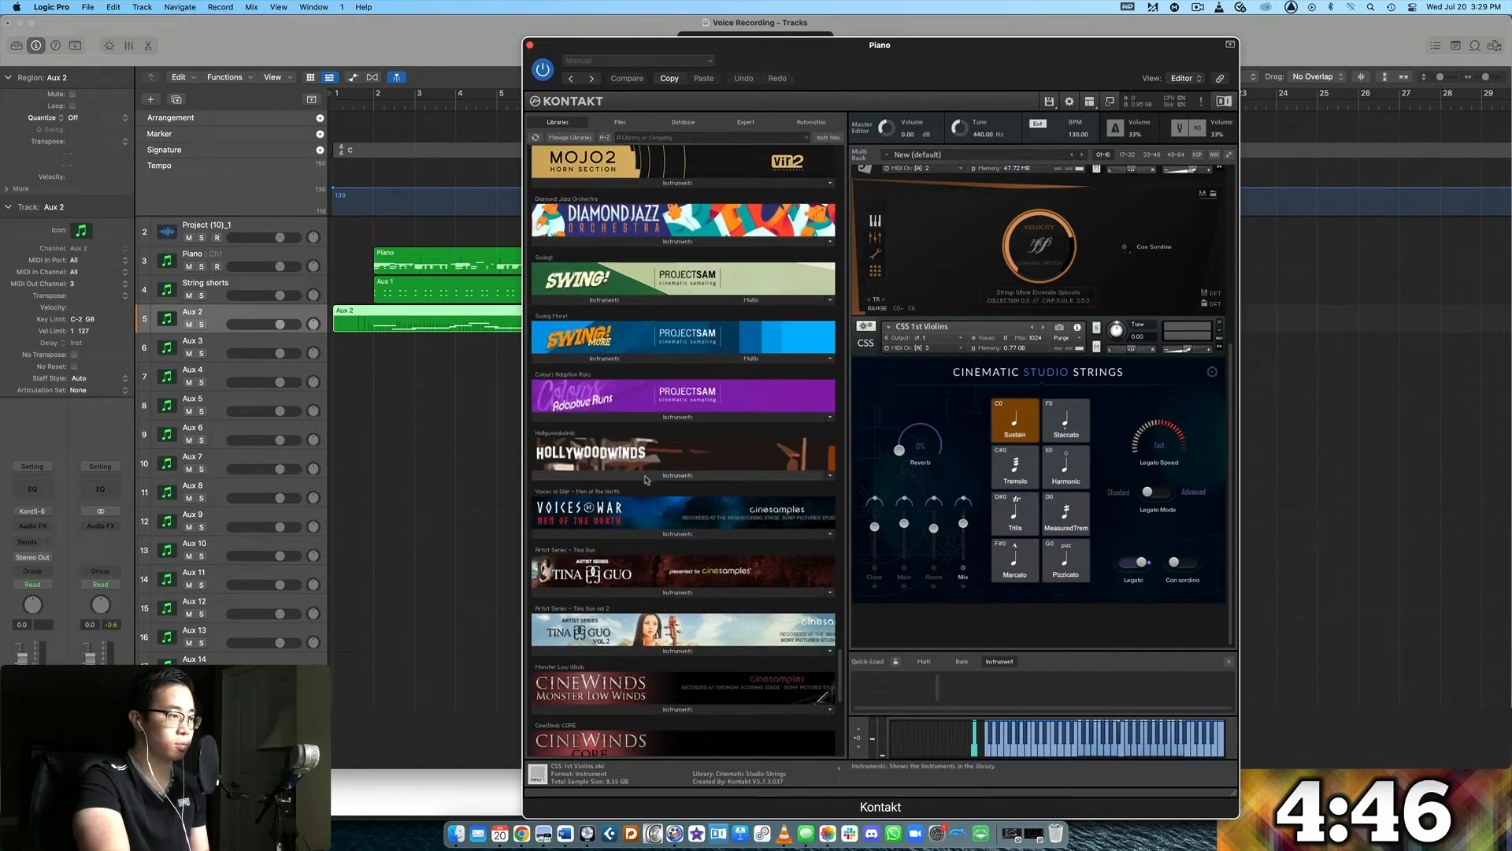
click(646, 476)
click(582, 489)
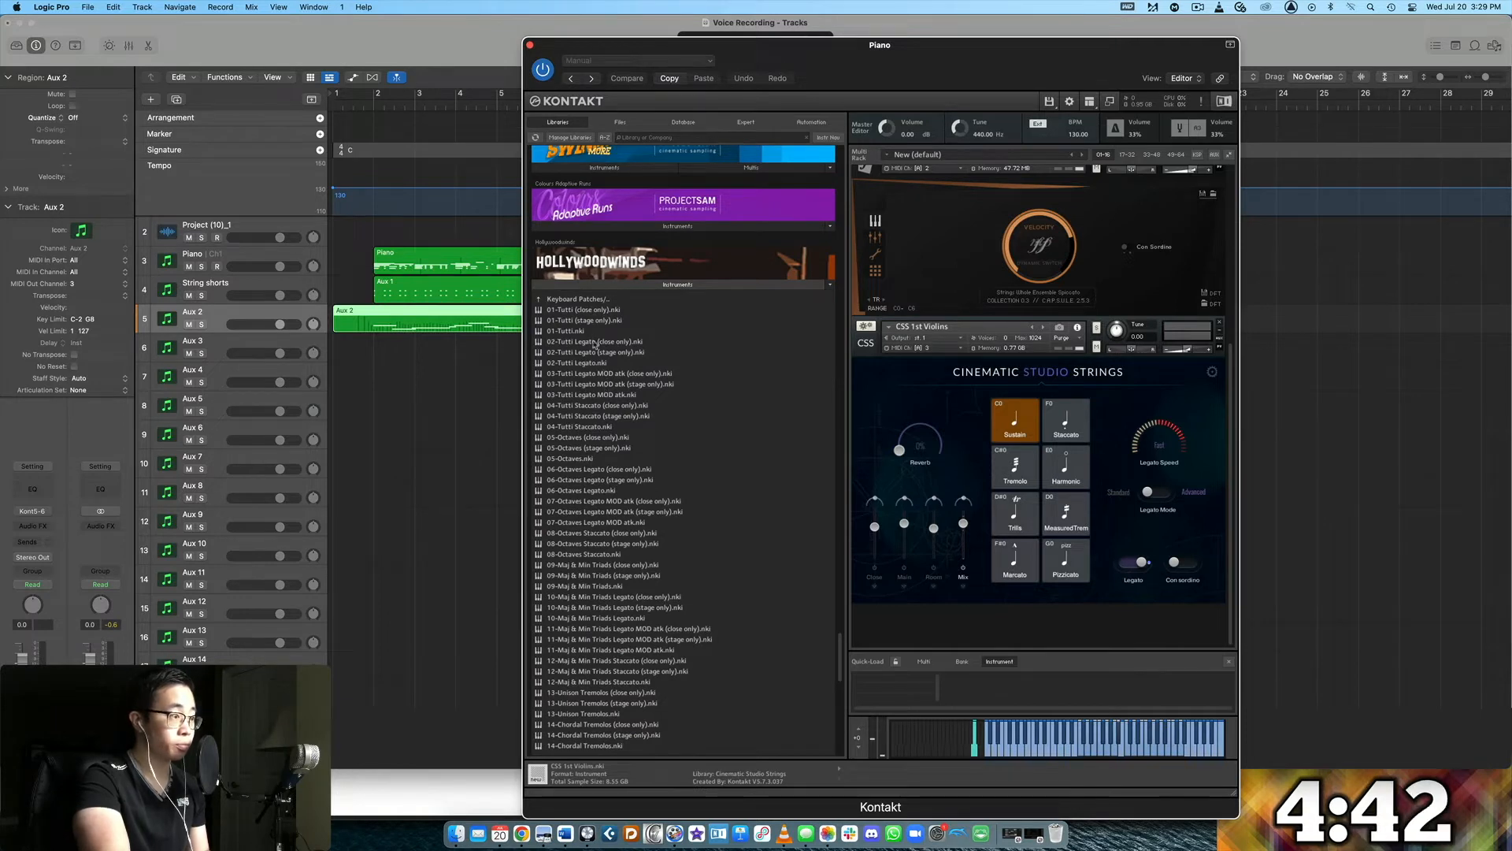
double_click(628, 417)
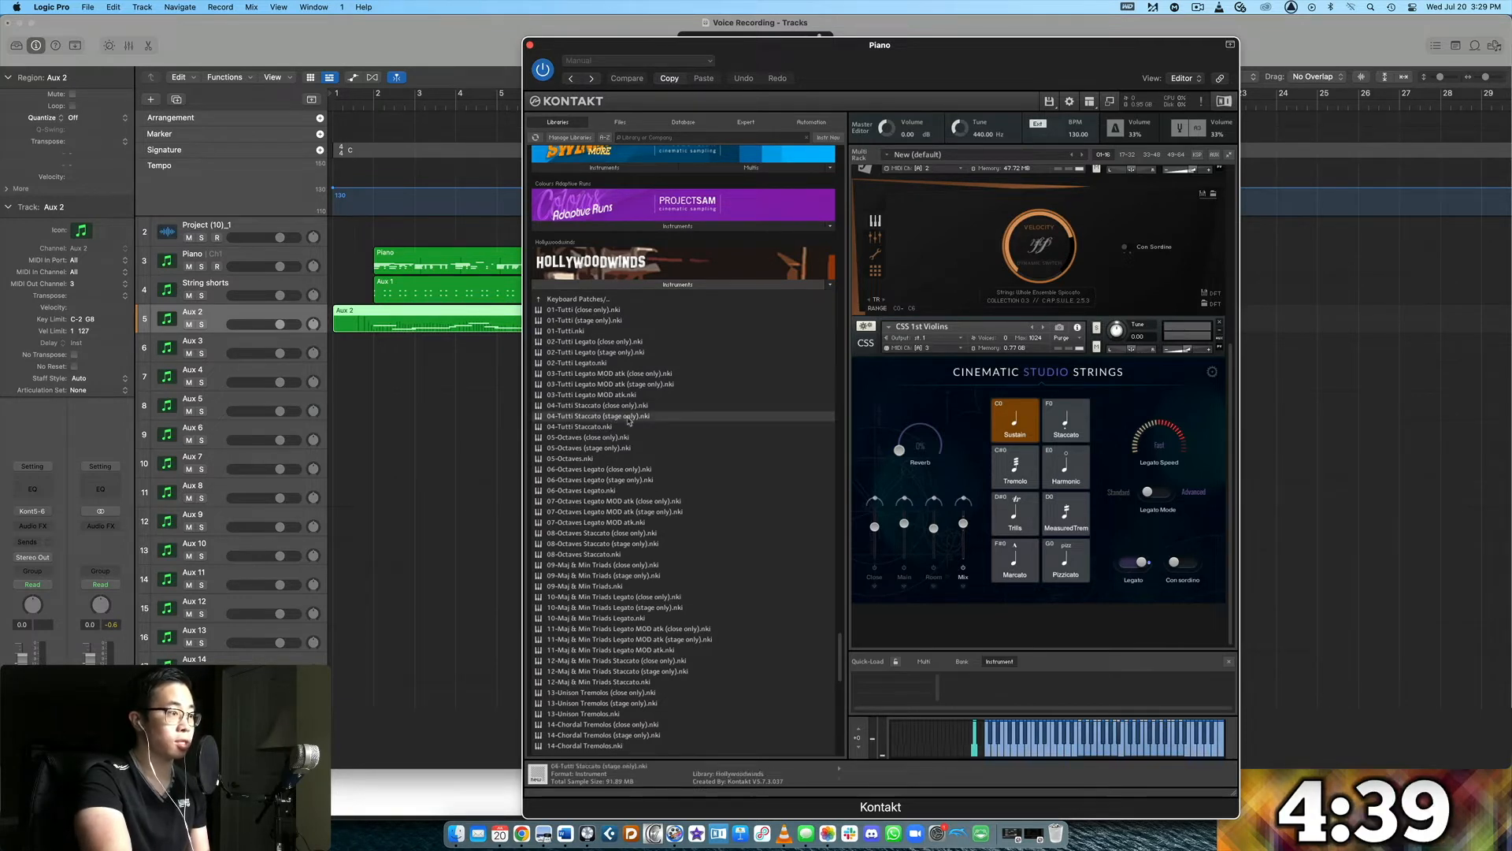
- Rename the Aux 2 track as String melody and the Aux 3 track as HWW shorts
double_click(194, 312)
text(String melody)
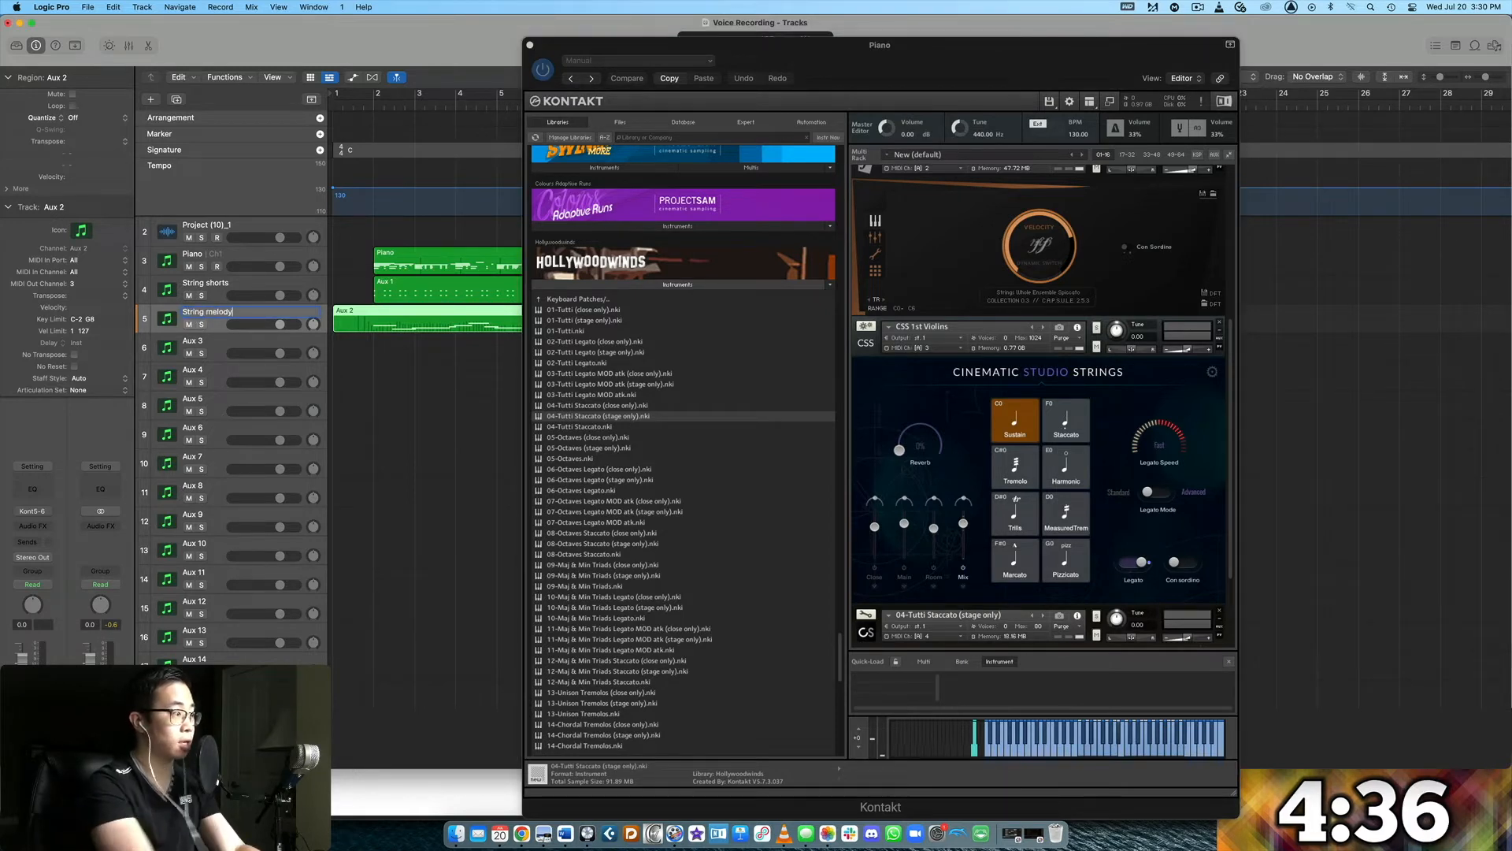
click(214, 345)
text(HWW)
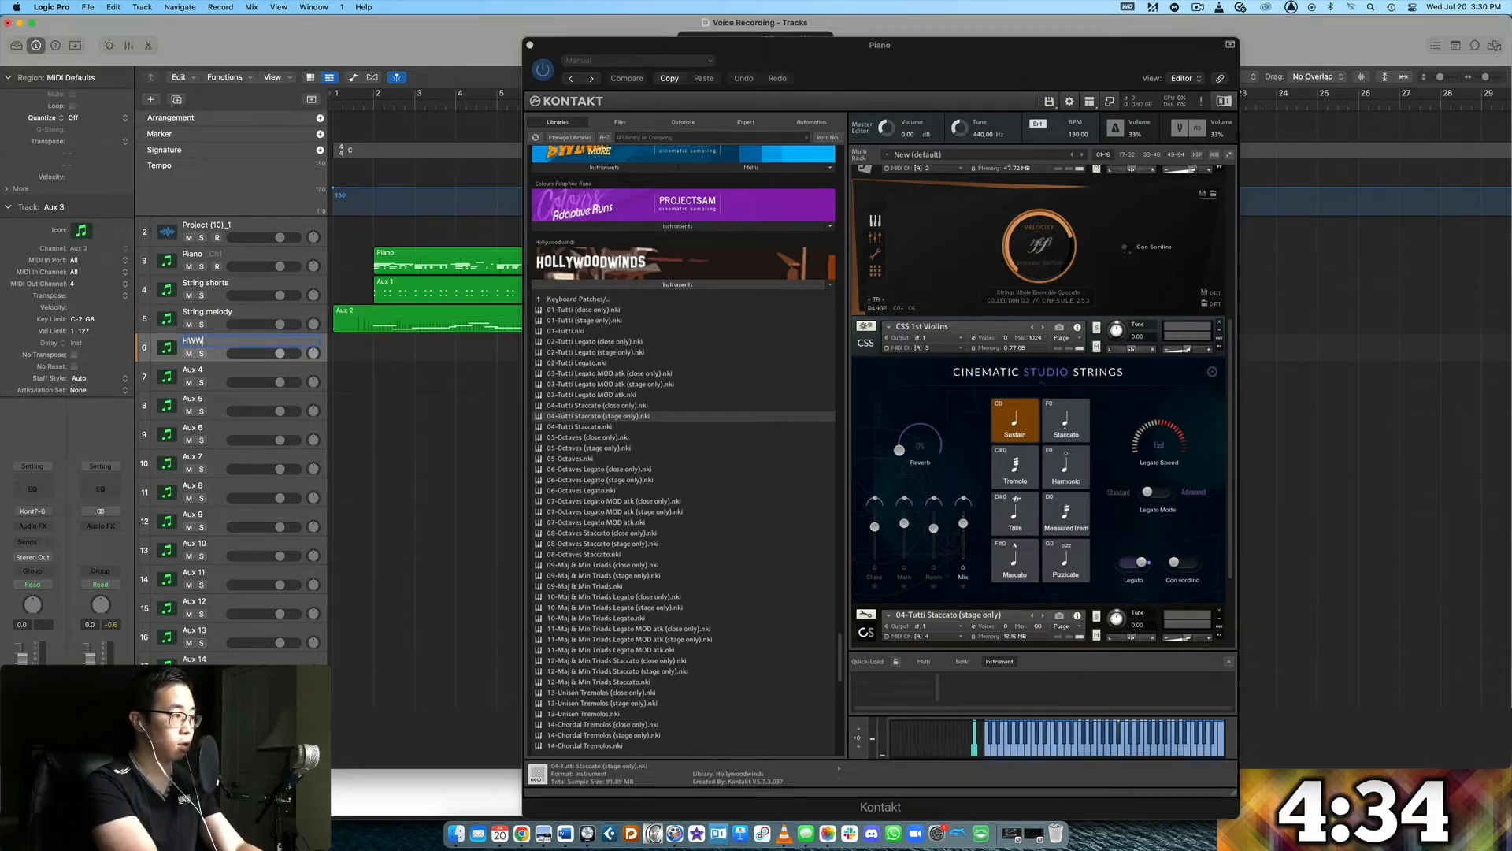
key(Return)
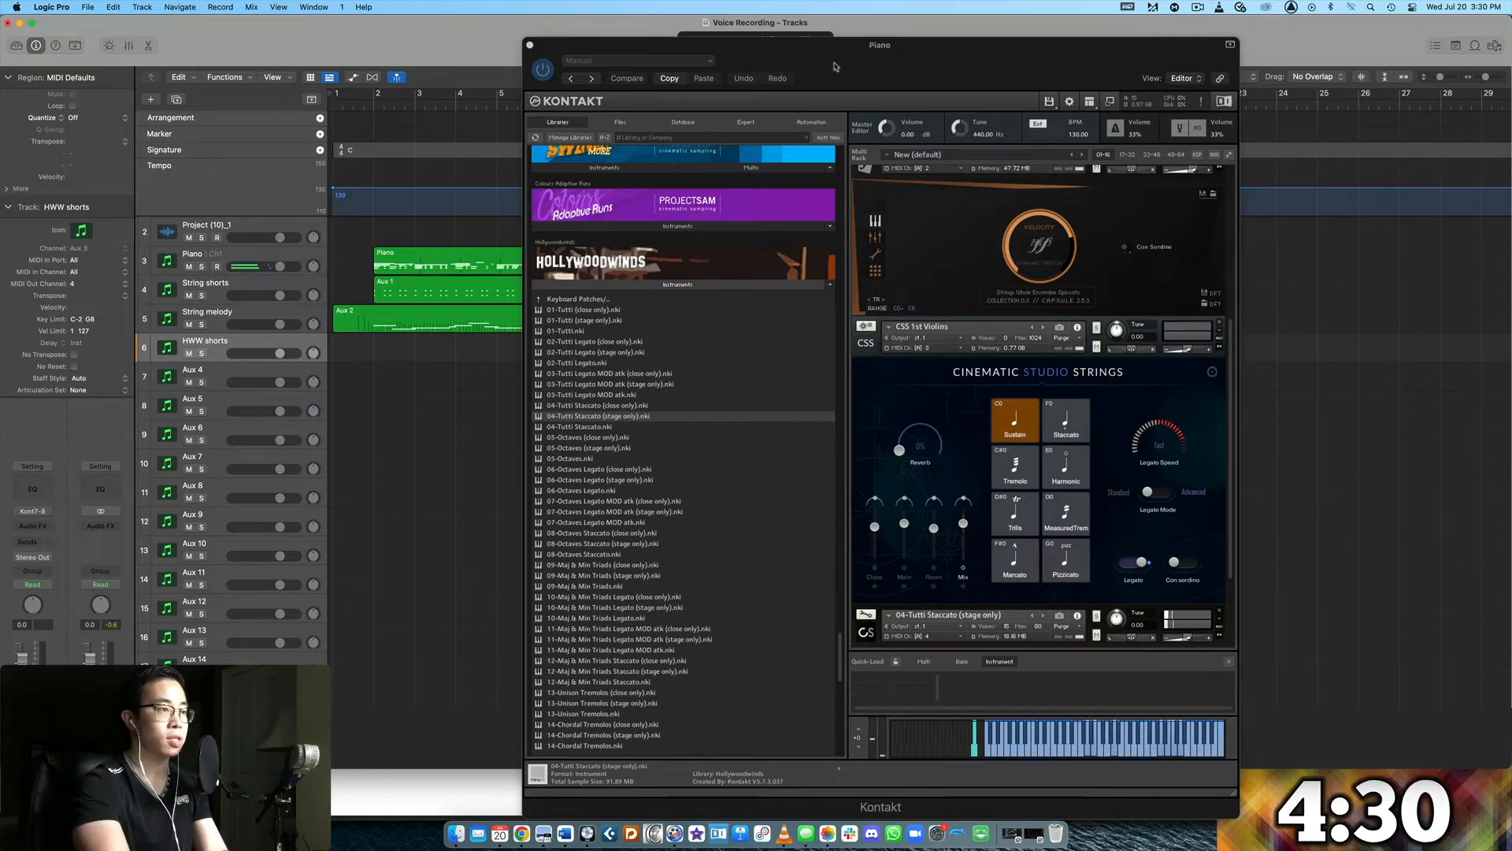
- Close the Kontakt window and record a staccato woodwind part on HWW shorts from the project start to bar 20
drag(835, 67, 566, 502)
click(242, 493)
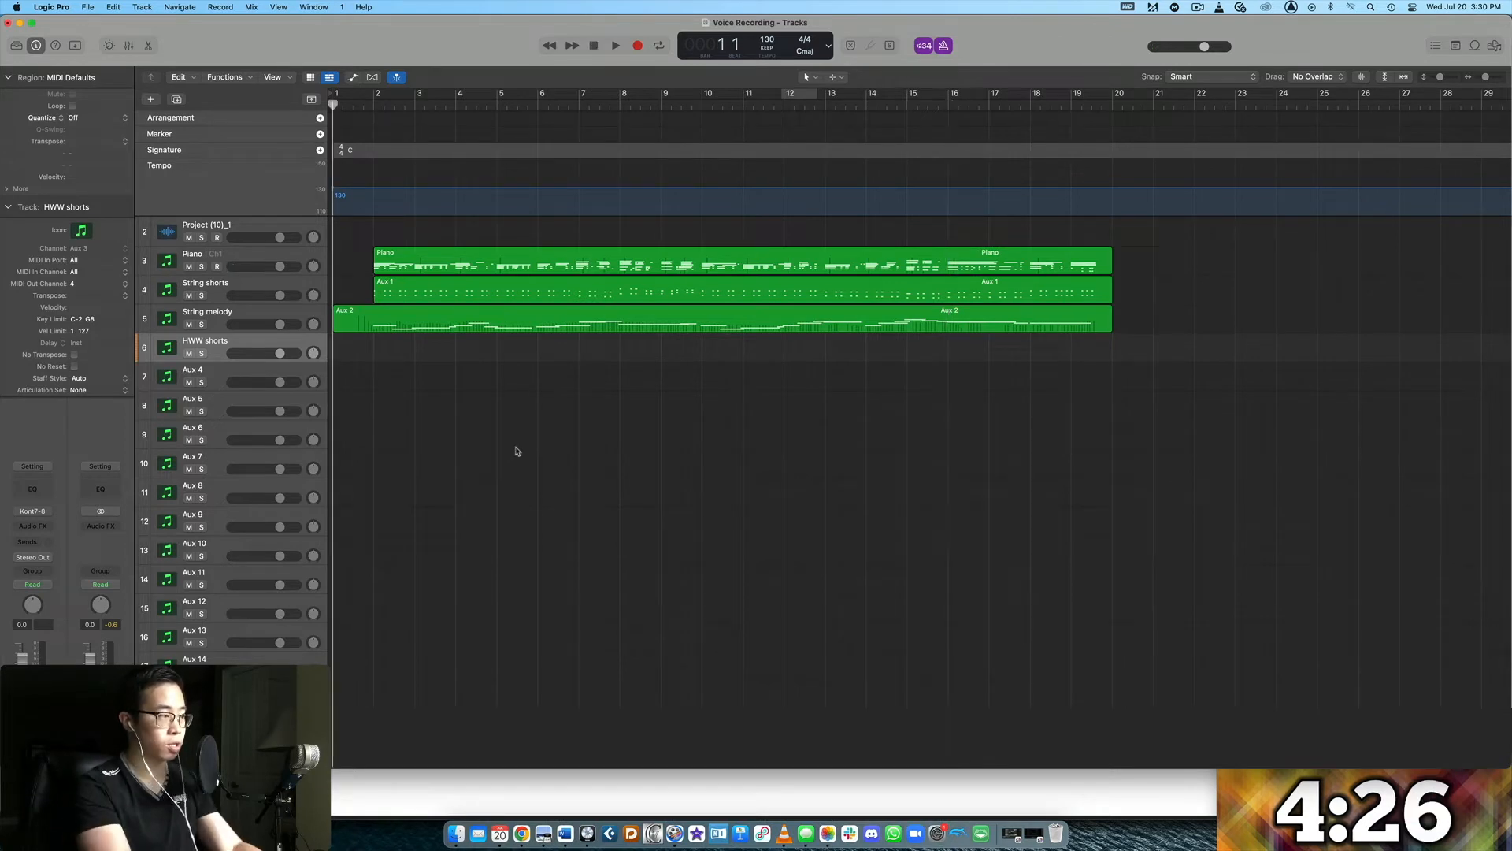
key(r)
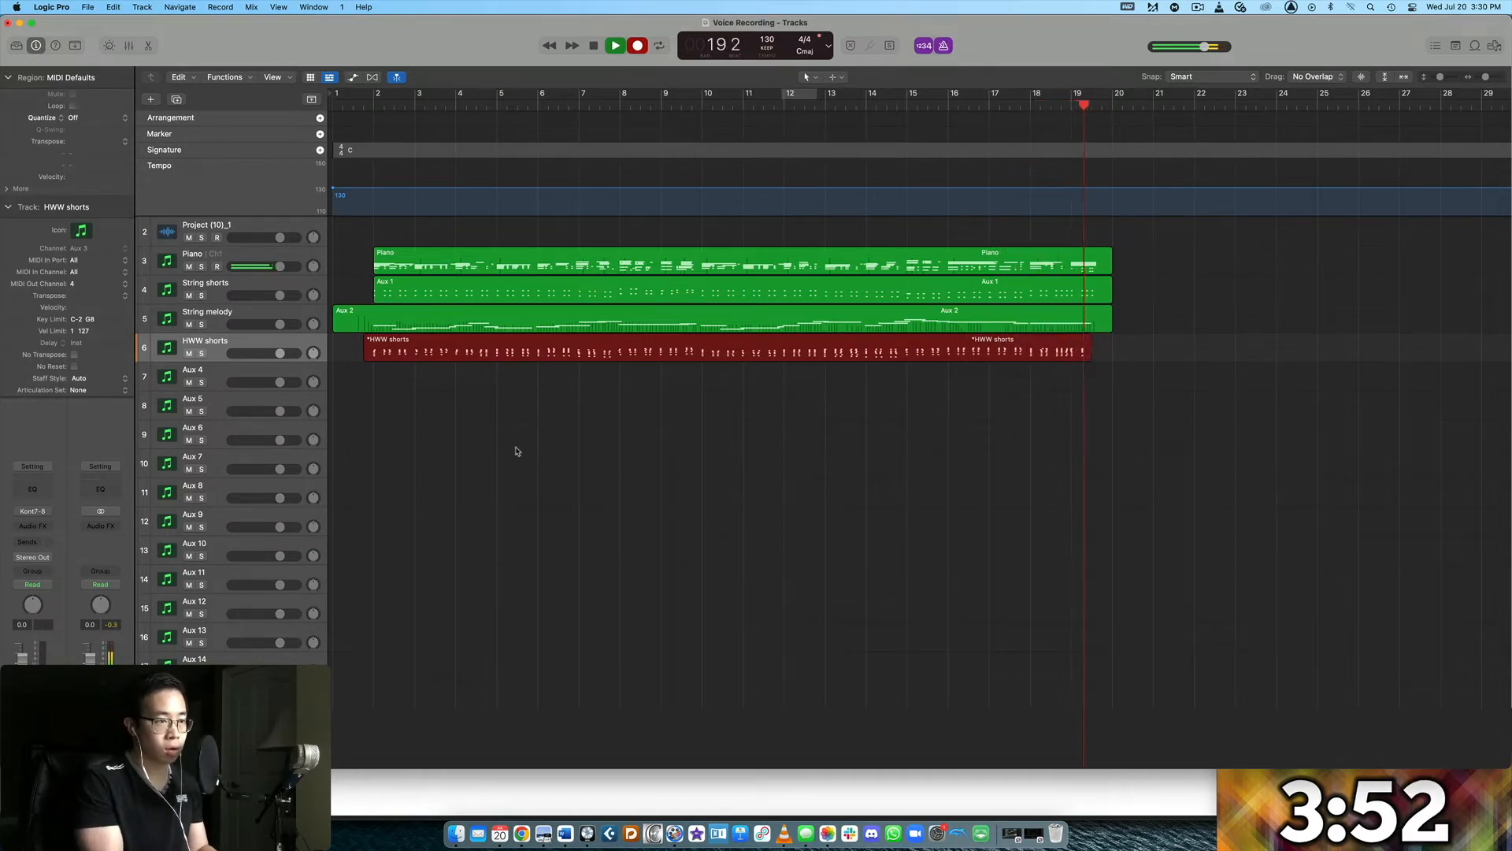
key(space)
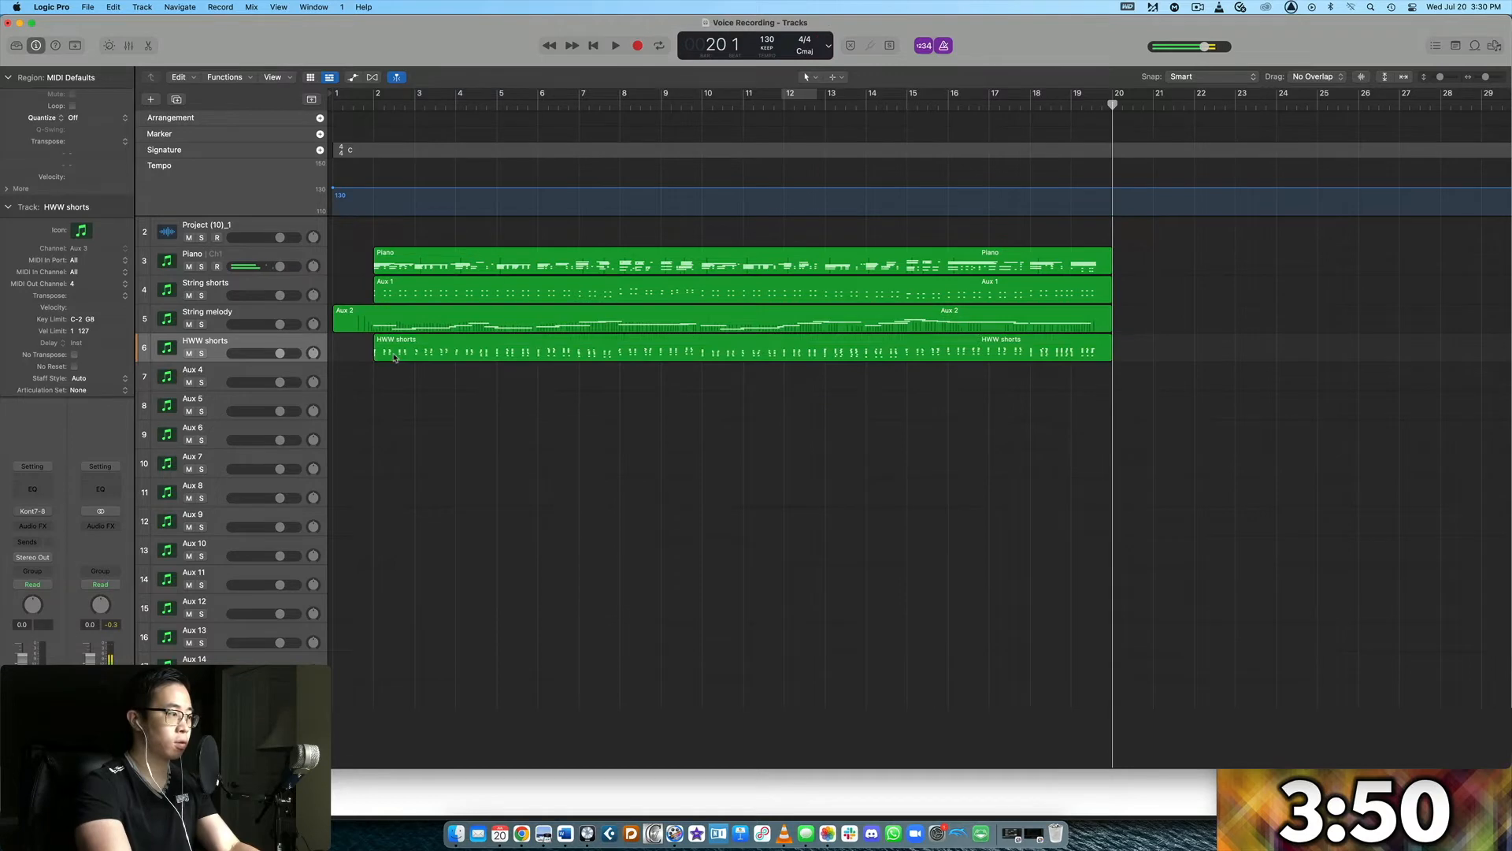
- In the HWW shorts notes, shift the last two chords of bar 4 and the first chord of bar 5 a sixteenth note later
double_click(395, 356)
key(super+a)
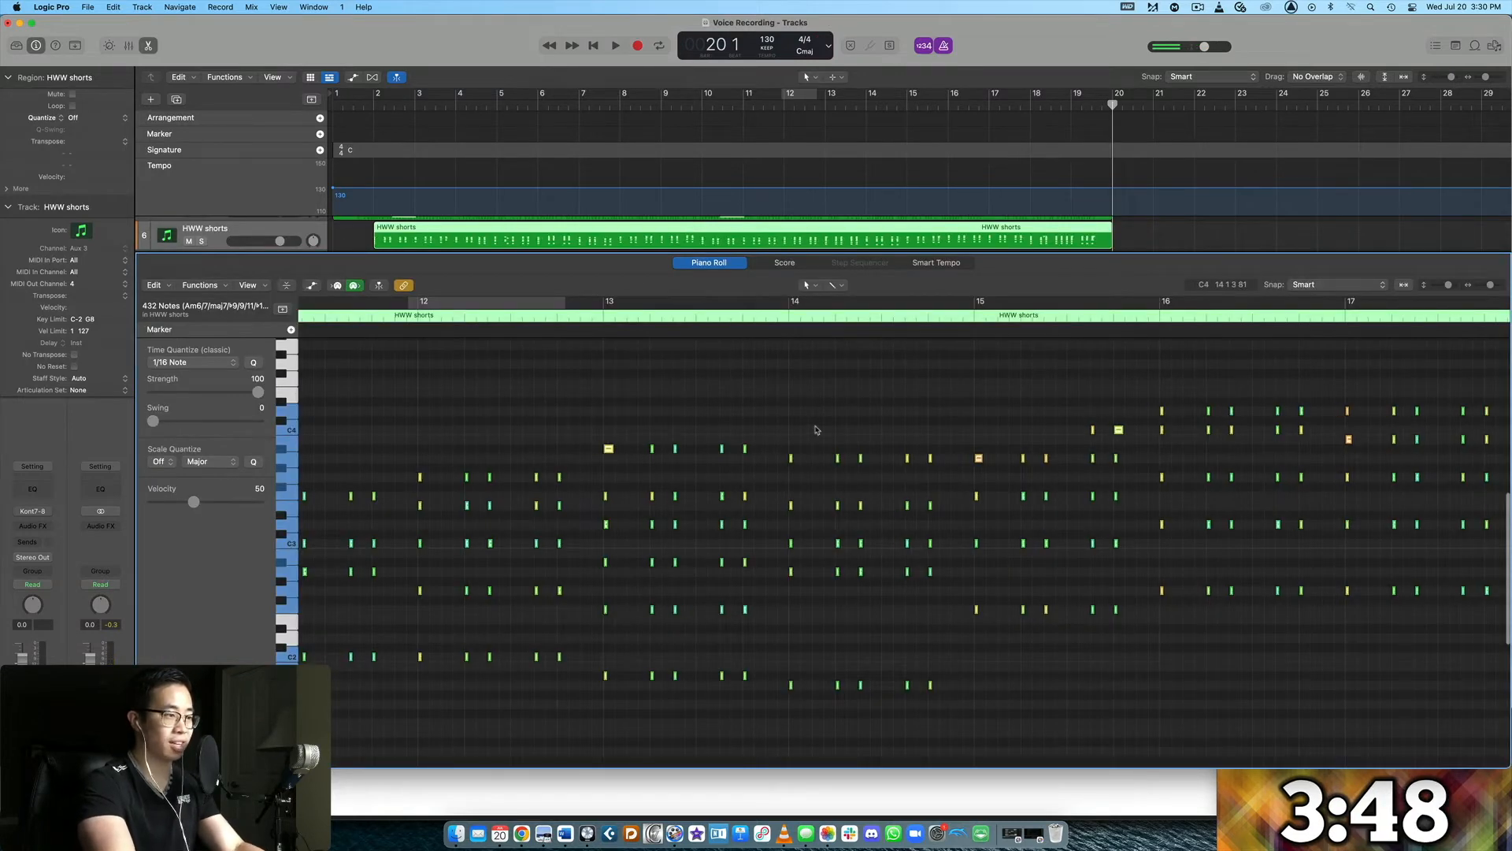
scroll(816, 429, left, 15)
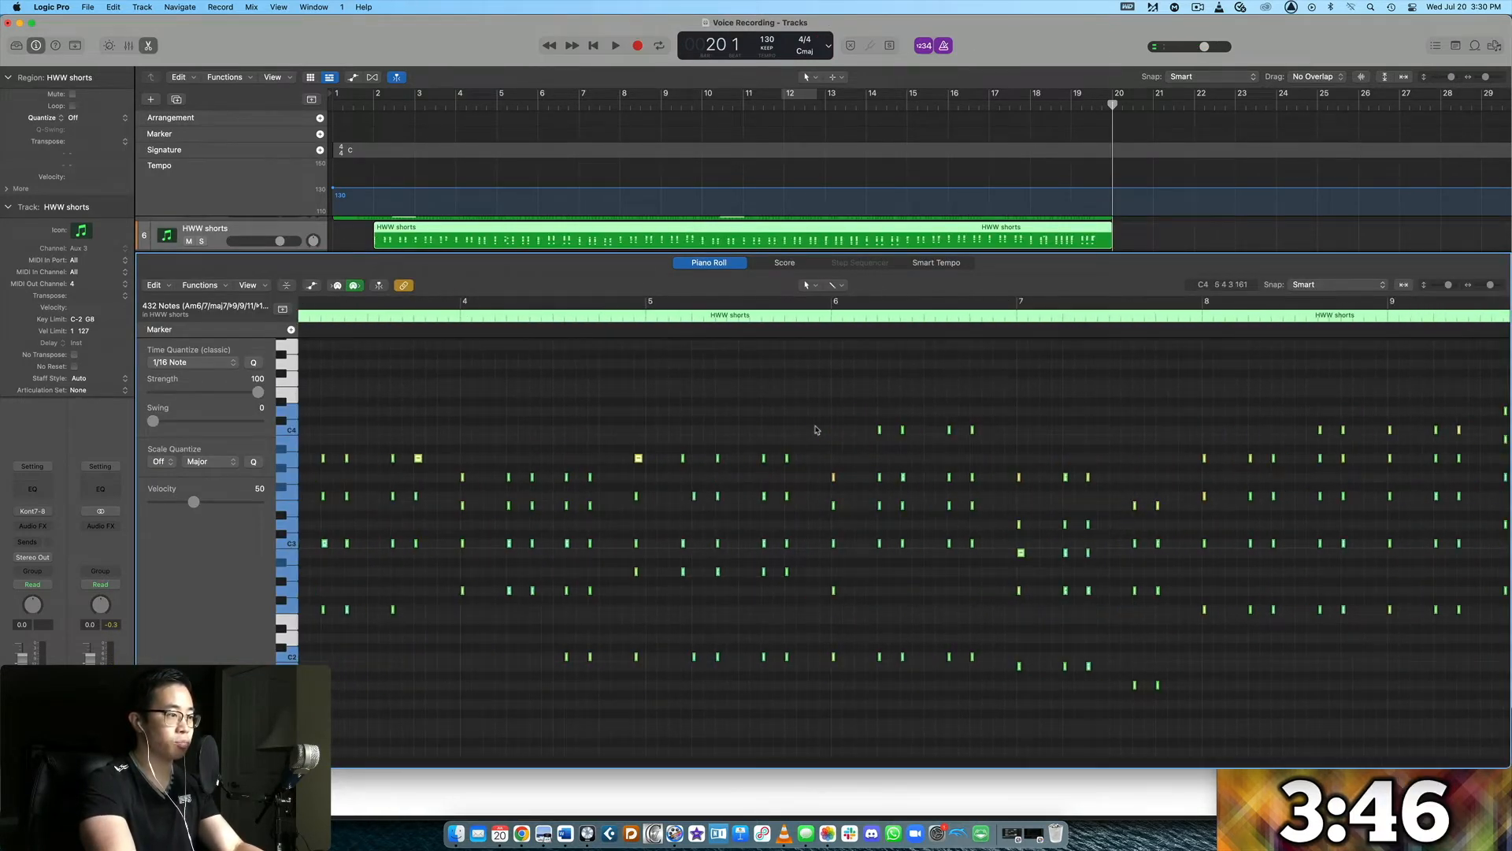
scroll(816, 429, left, 5)
drag(1017, 430, 1087, 665)
drag(1038, 457, 961, 676)
drag(990, 477, 1003, 477)
- Review the remaining HWW shorts notes from bar 4 through the end of the region
scroll(1003, 477, right, 1)
scroll(1002, 477, right, 10)
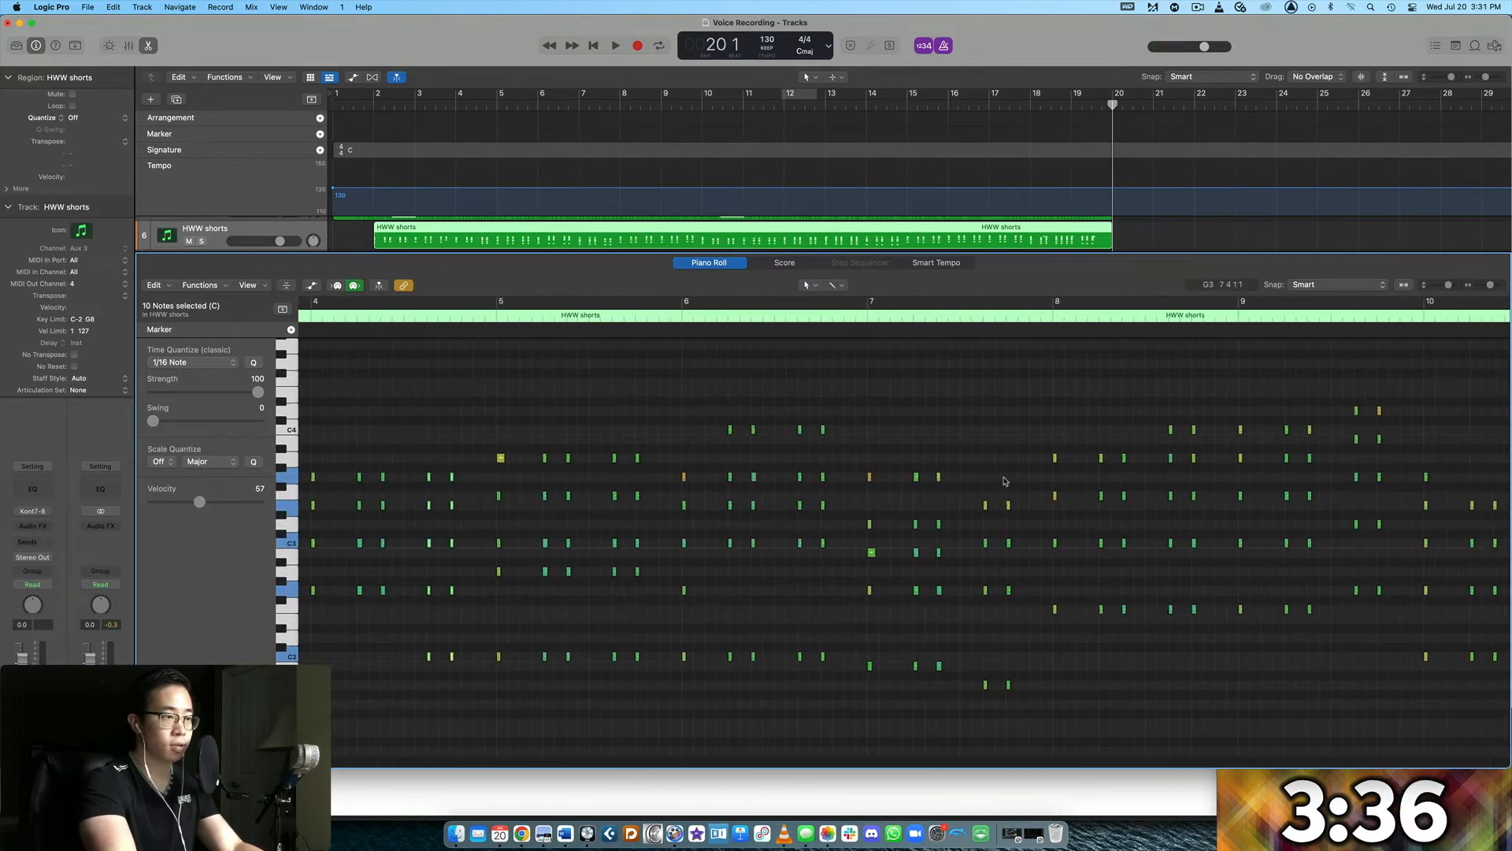
scroll(968, 424, right, 4)
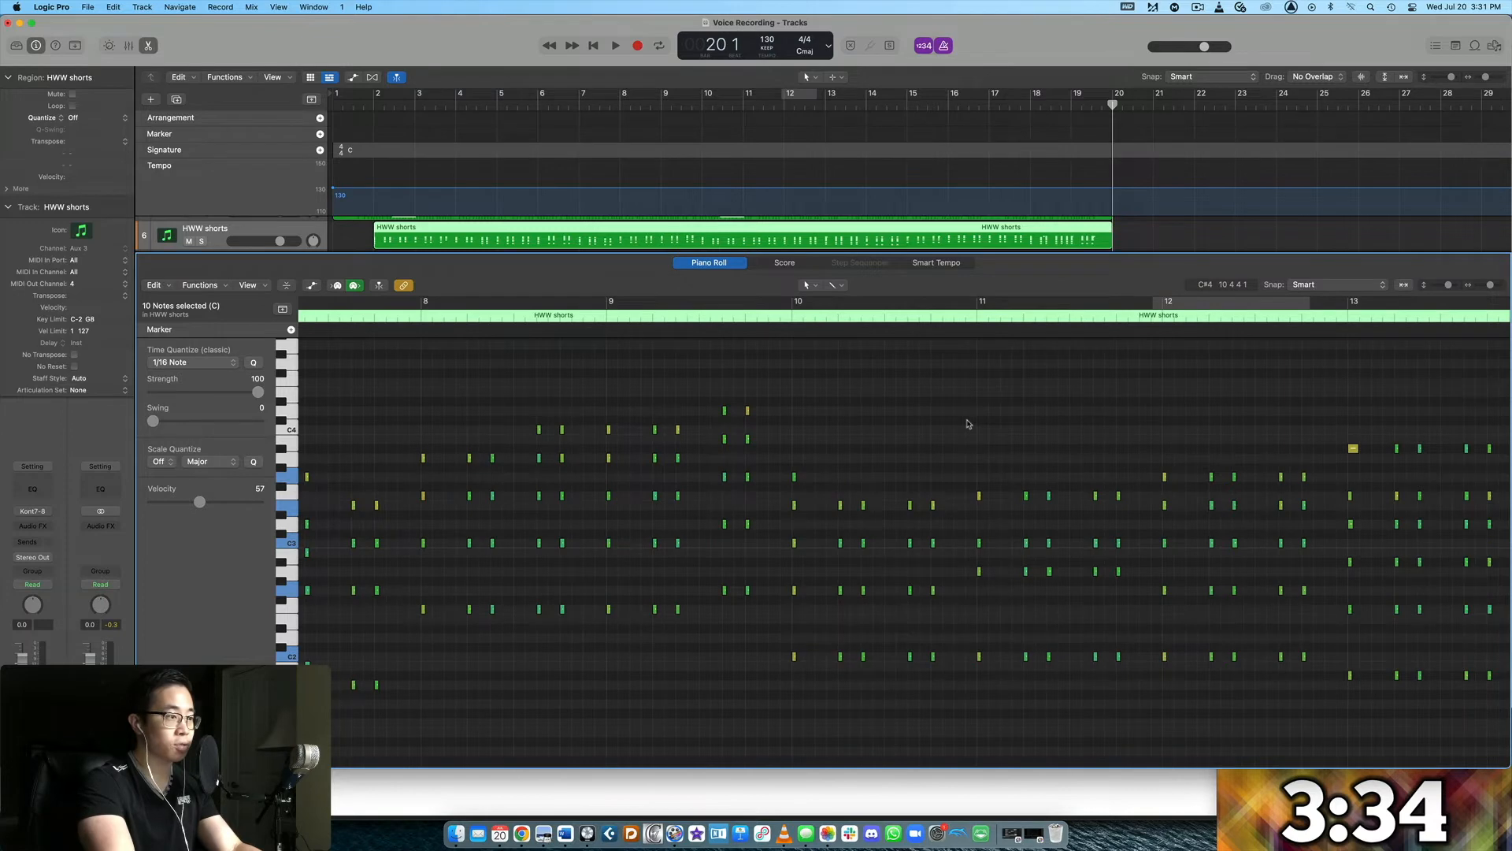
scroll(968, 424, right, 12)
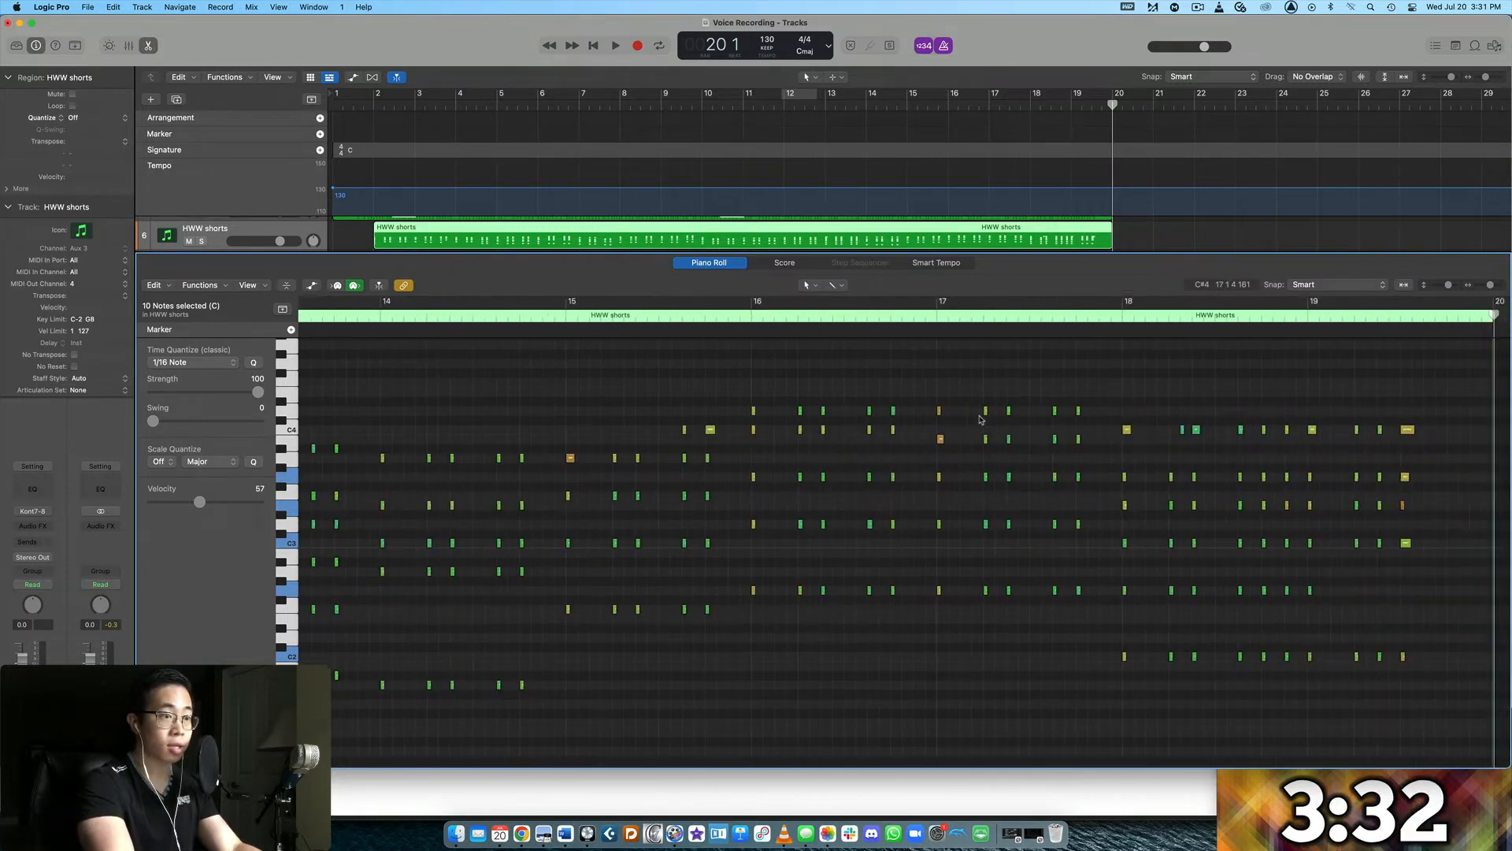
scroll(980, 419, right, 3)
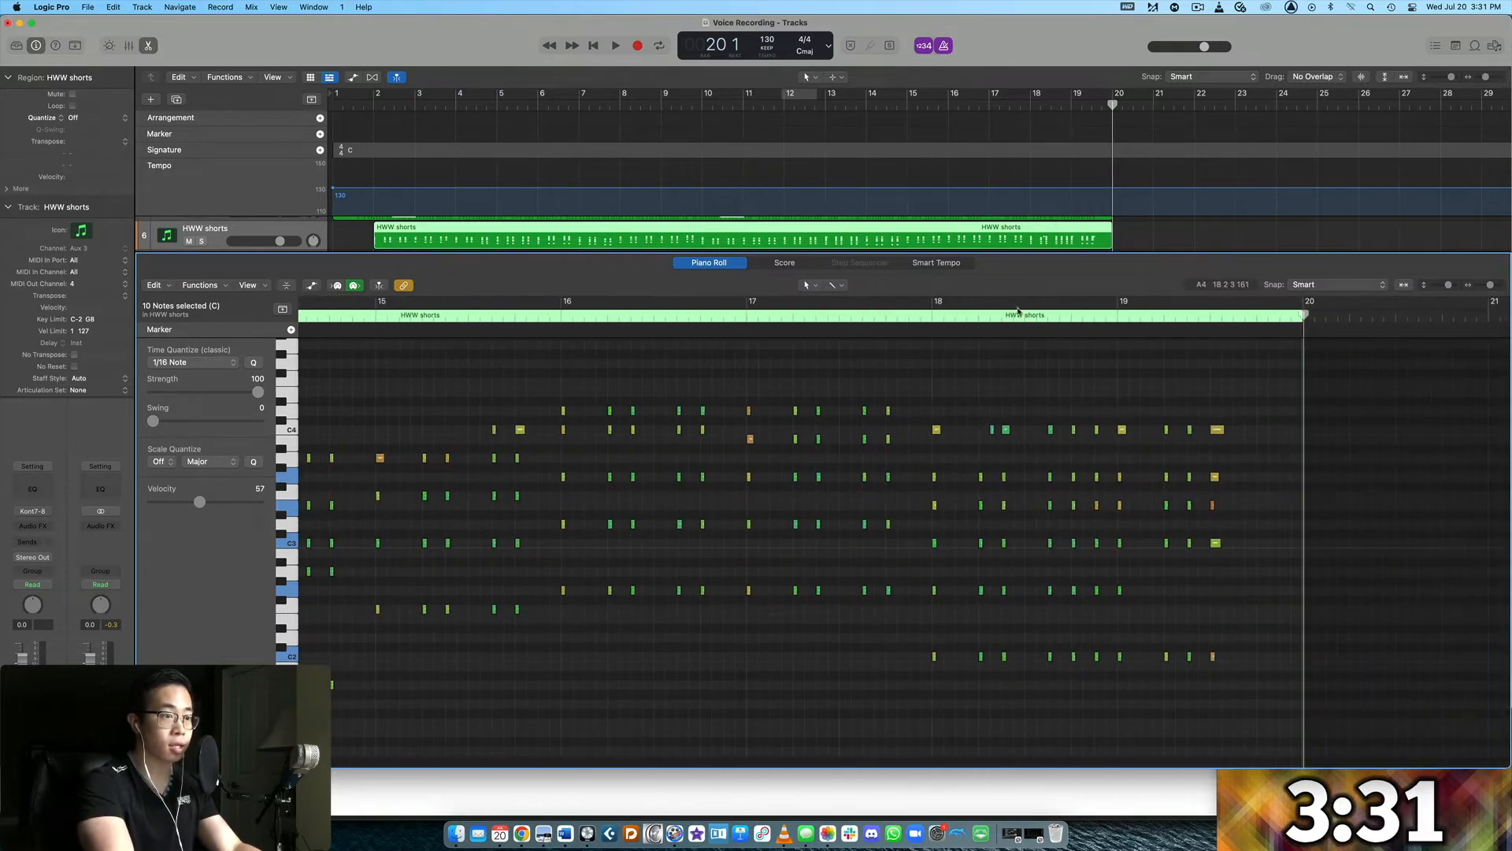
- Play the arrangement from bar 4 to bar 9 while checking the HWW shorts notes, including the low C2 at bar 2
click(149, 46)
click(460, 106)
key(space)
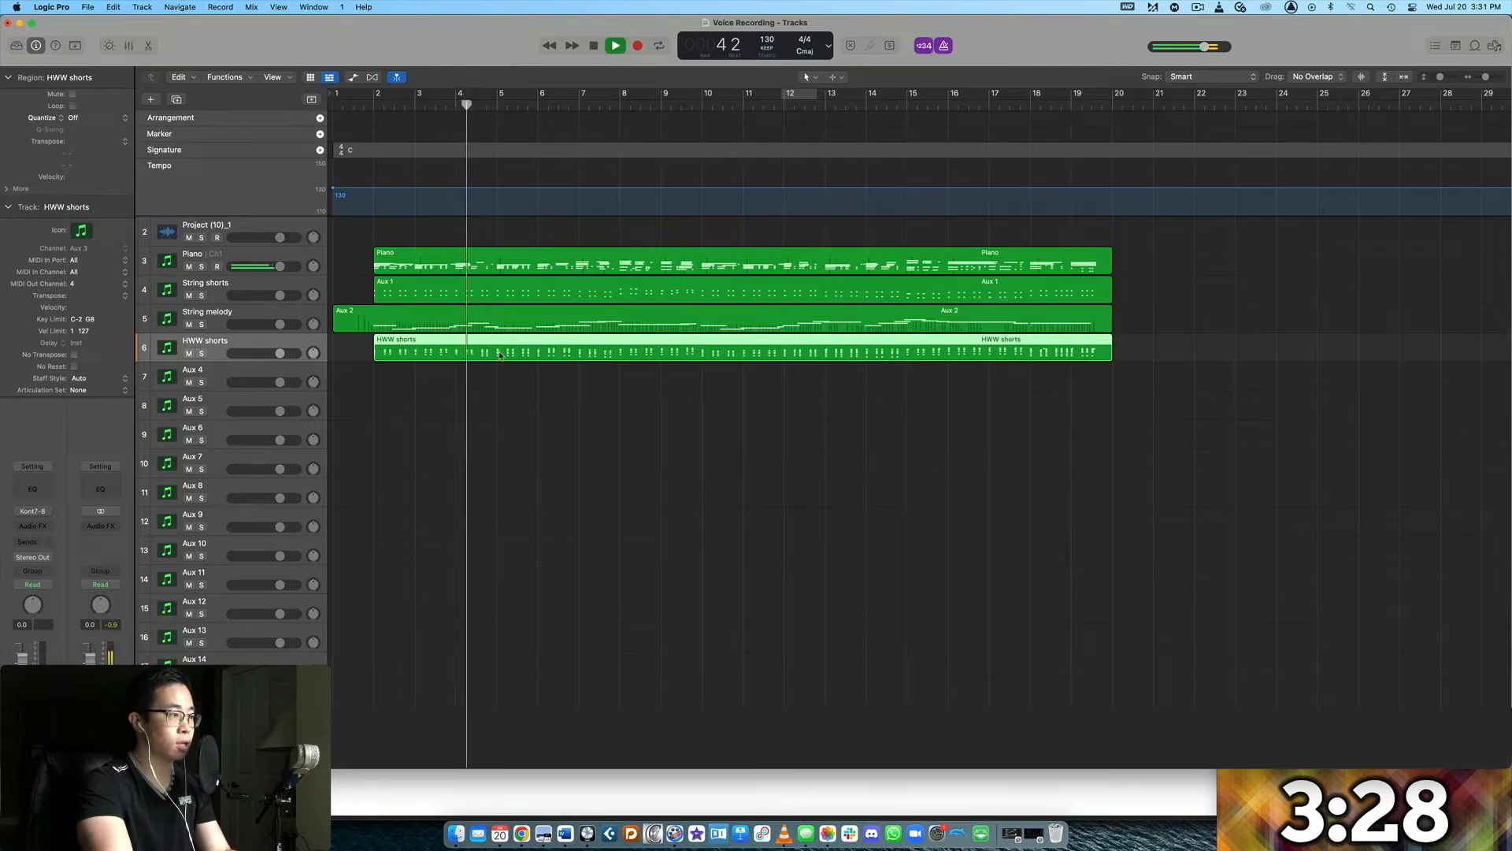
key(p)
scroll(644, 415, left, 5)
scroll(645, 415, right, 1)
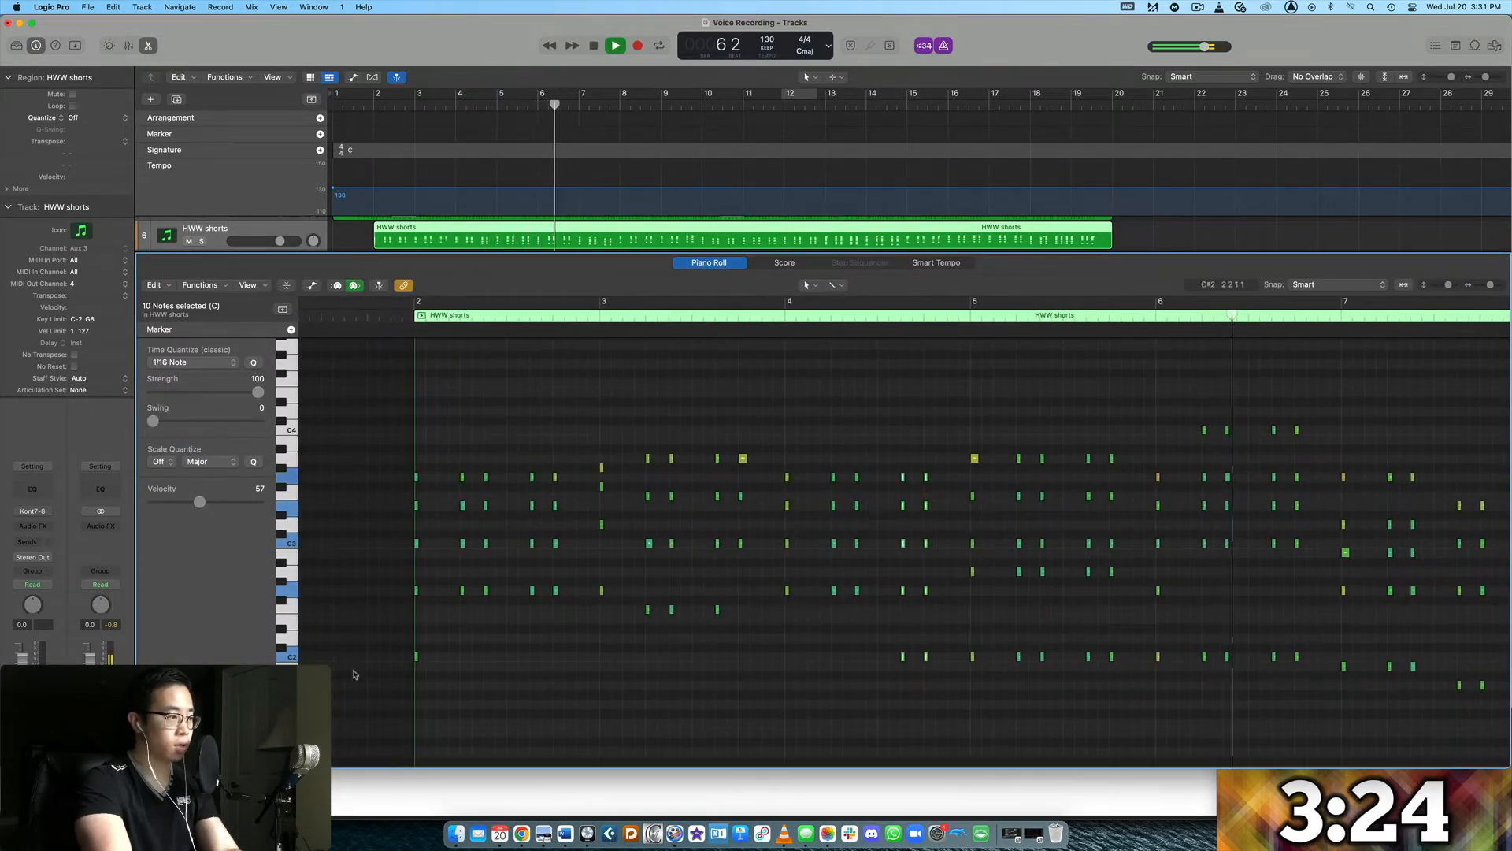
click(414, 654)
scroll(410, 652, right, 7)
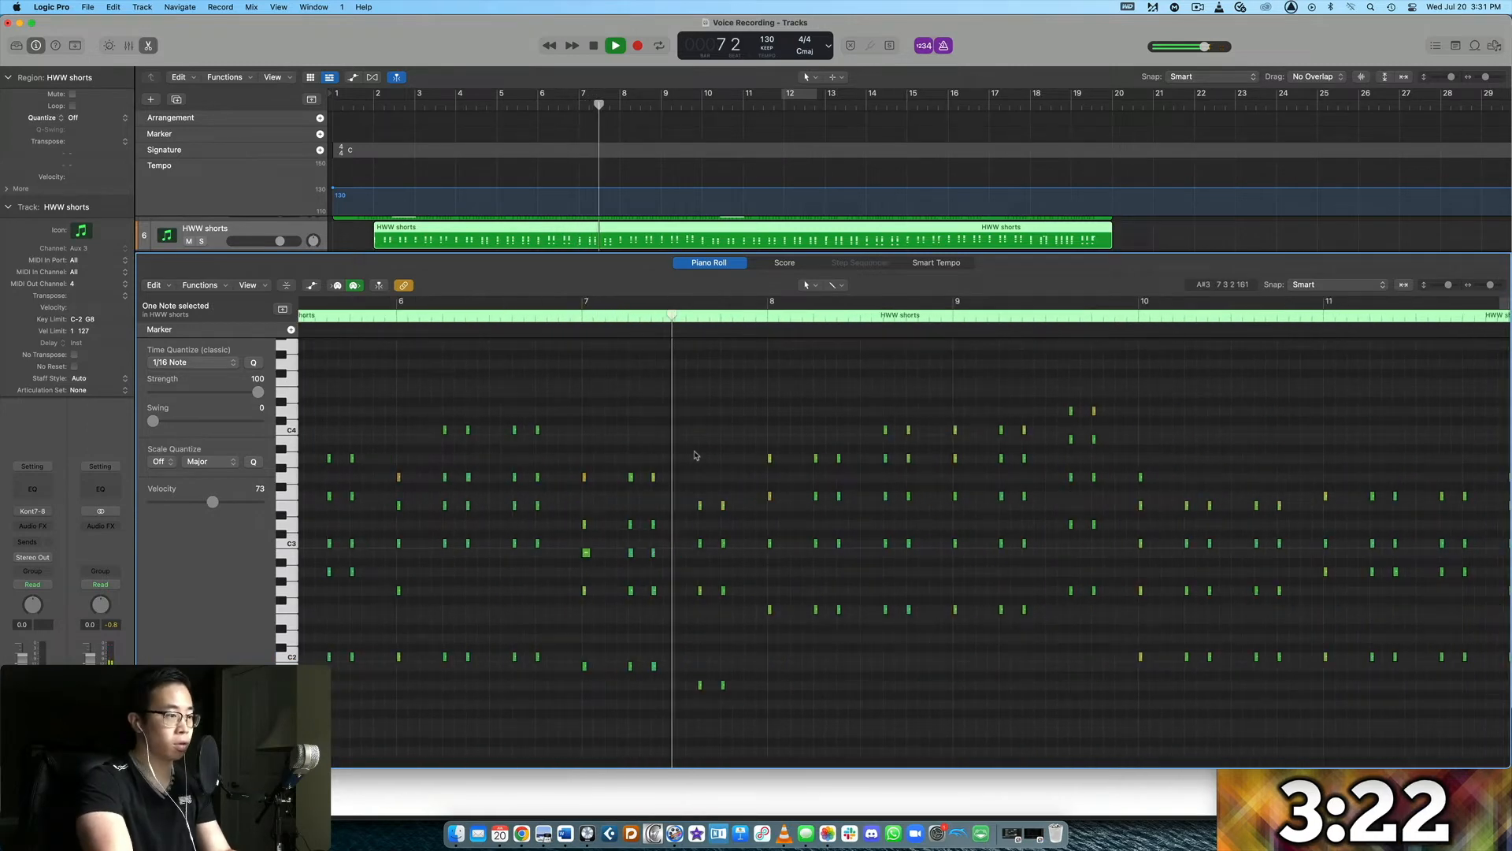
click(146, 46)
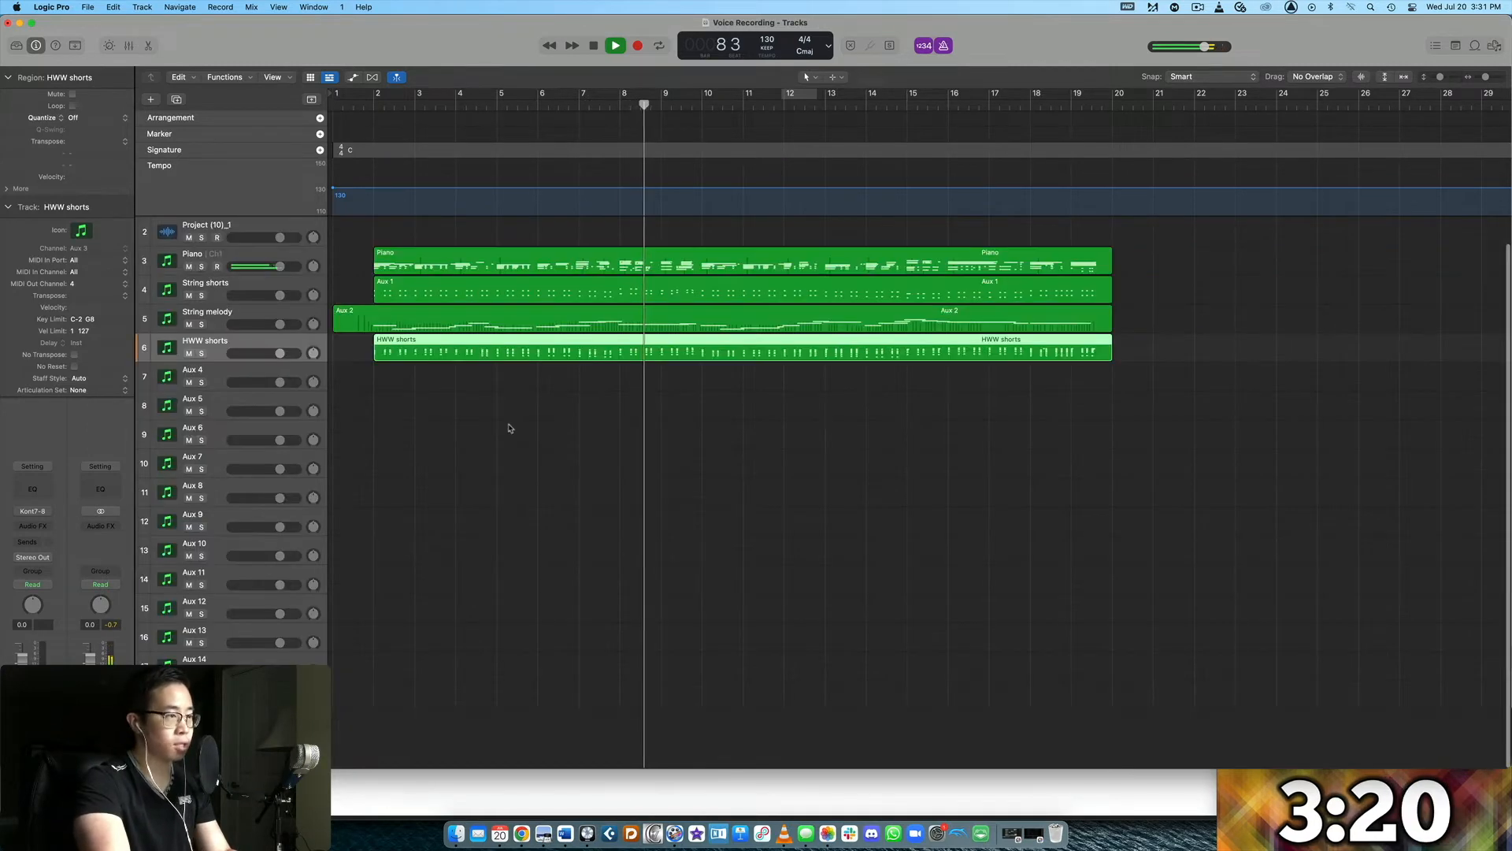
key(space)
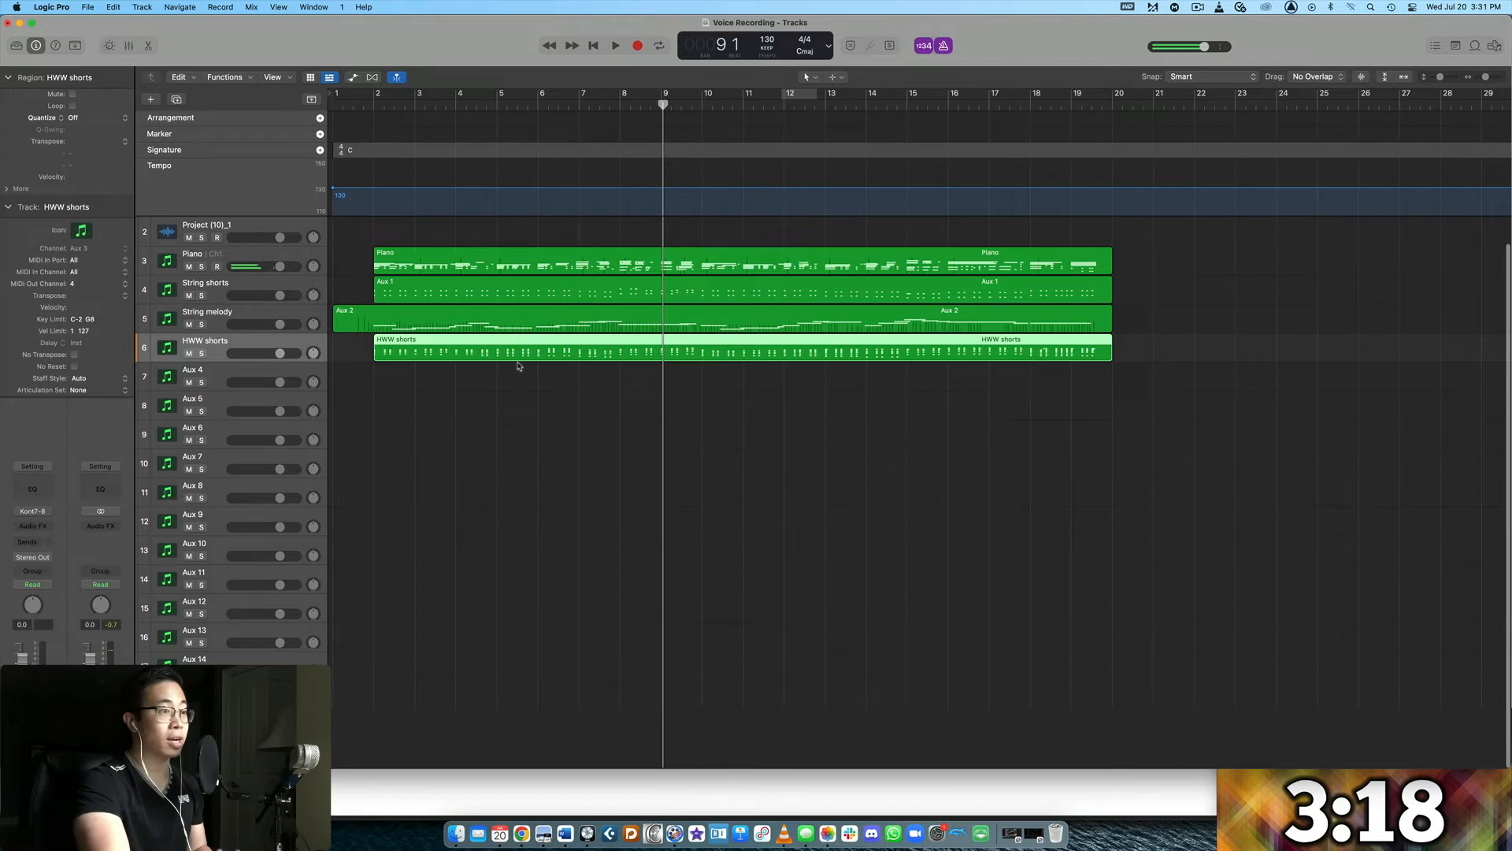
- Open the Piano track's Kontakt instrument and browse its libraries to CineBrass Core
click(199, 260)
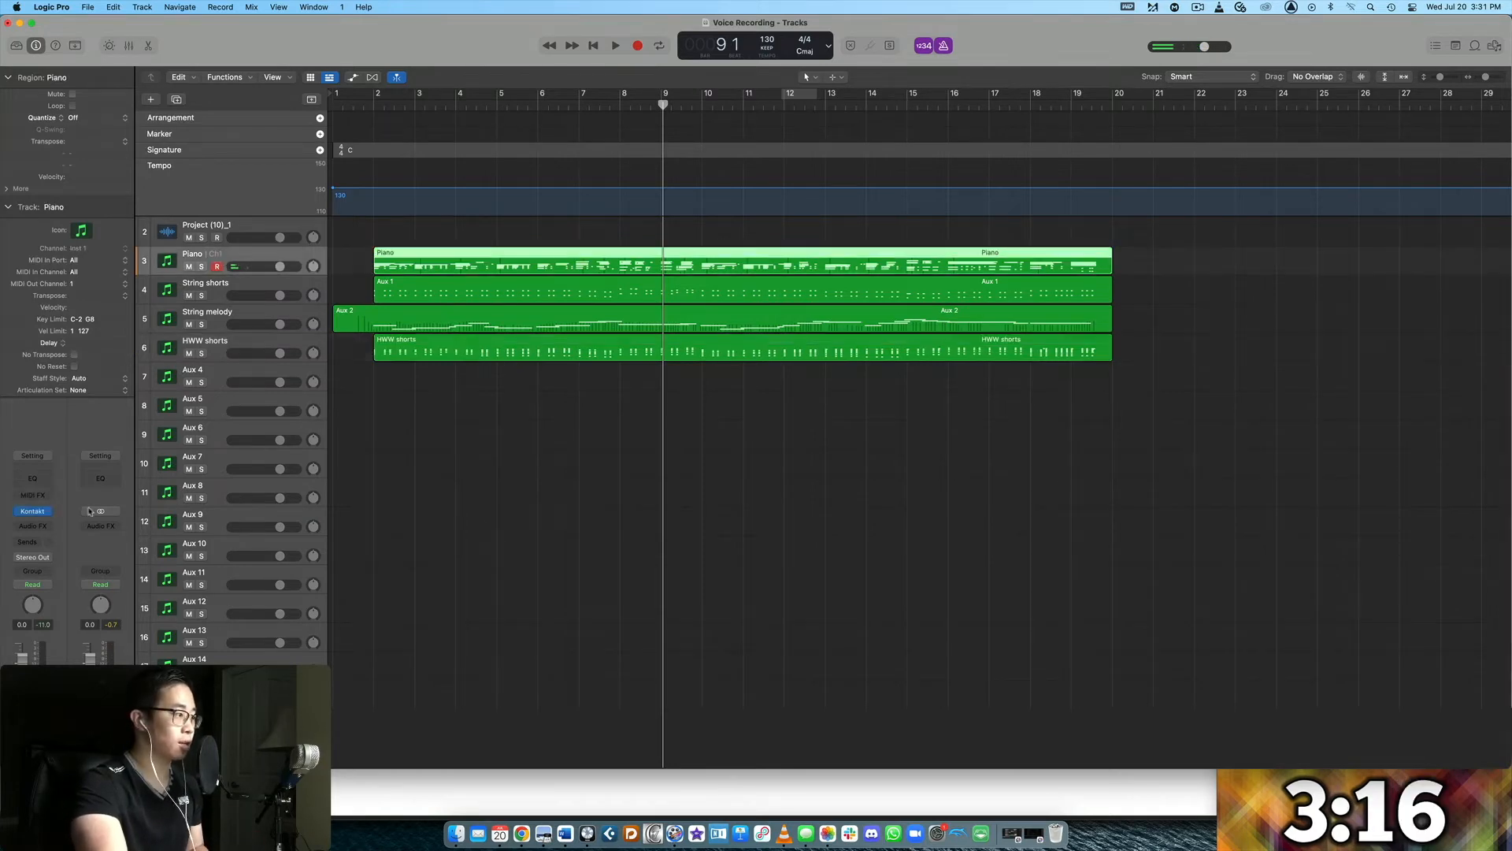
click(34, 513)
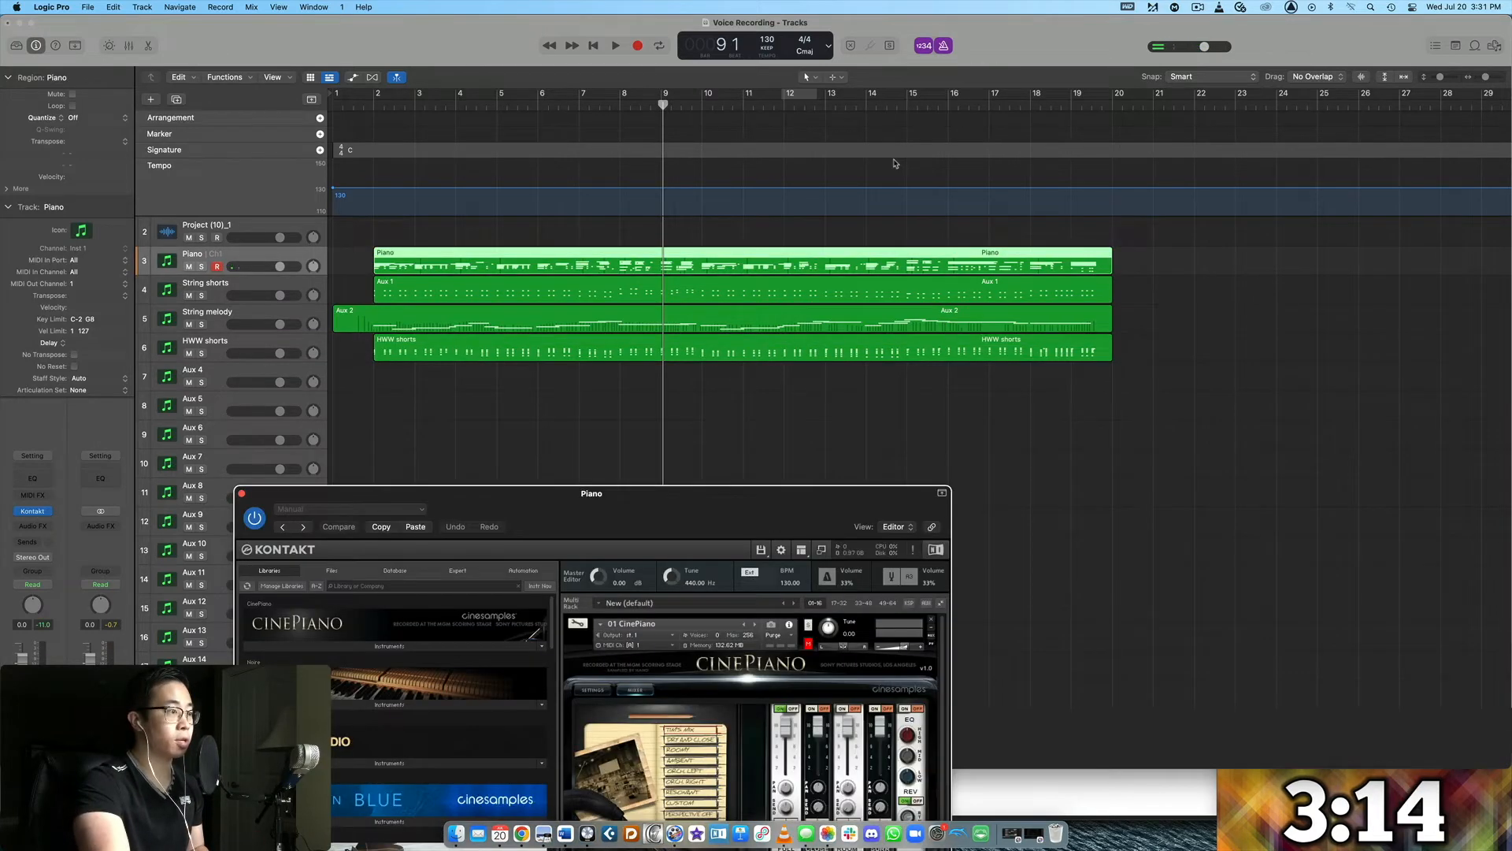
drag(789, 496, 859, 7)
scroll(573, 211, down, 15)
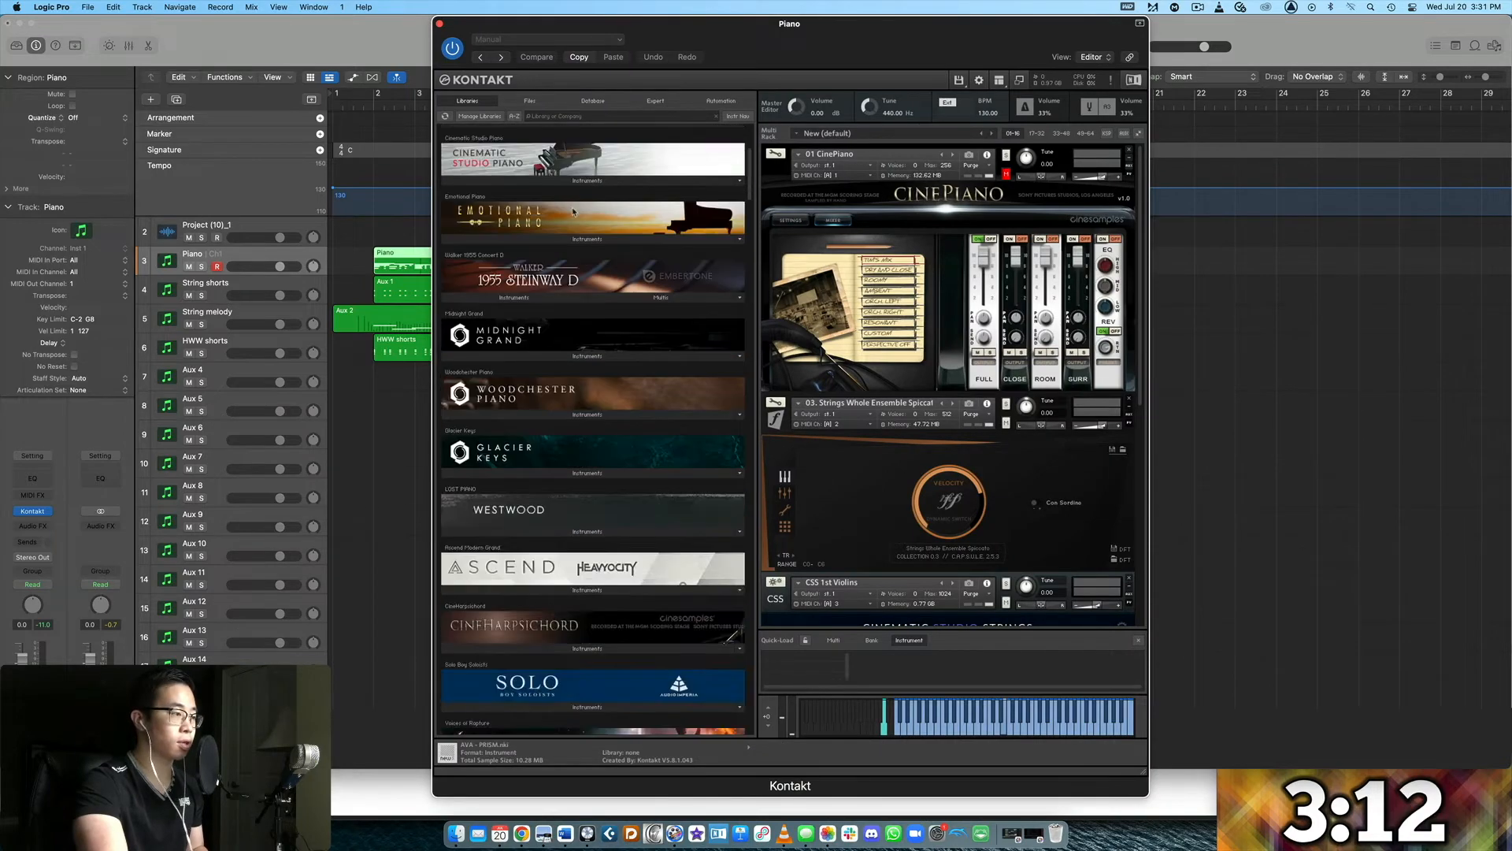
scroll(573, 211, down, 20)
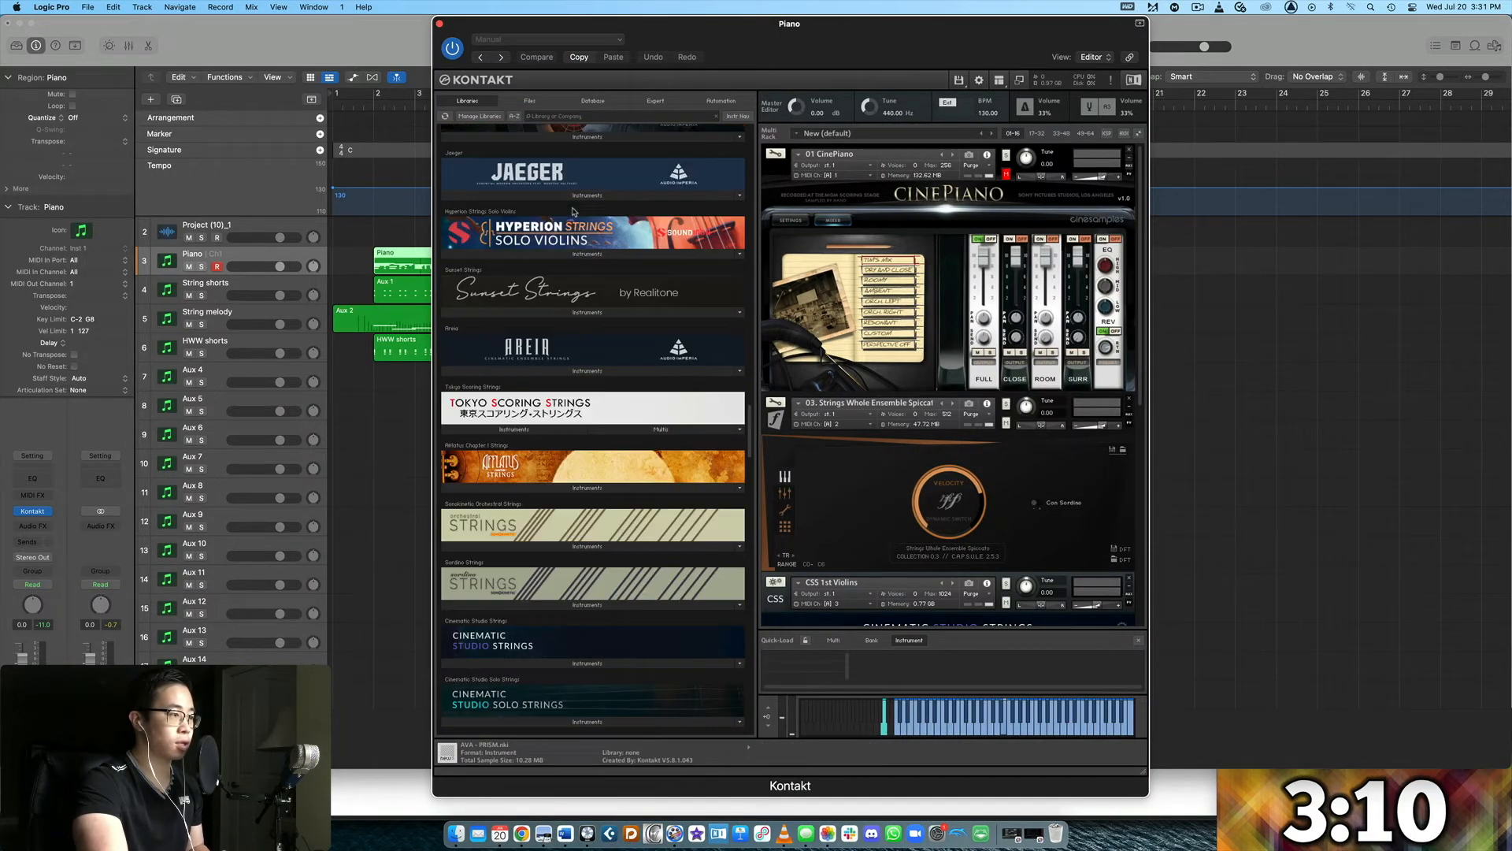
click(583, 377)
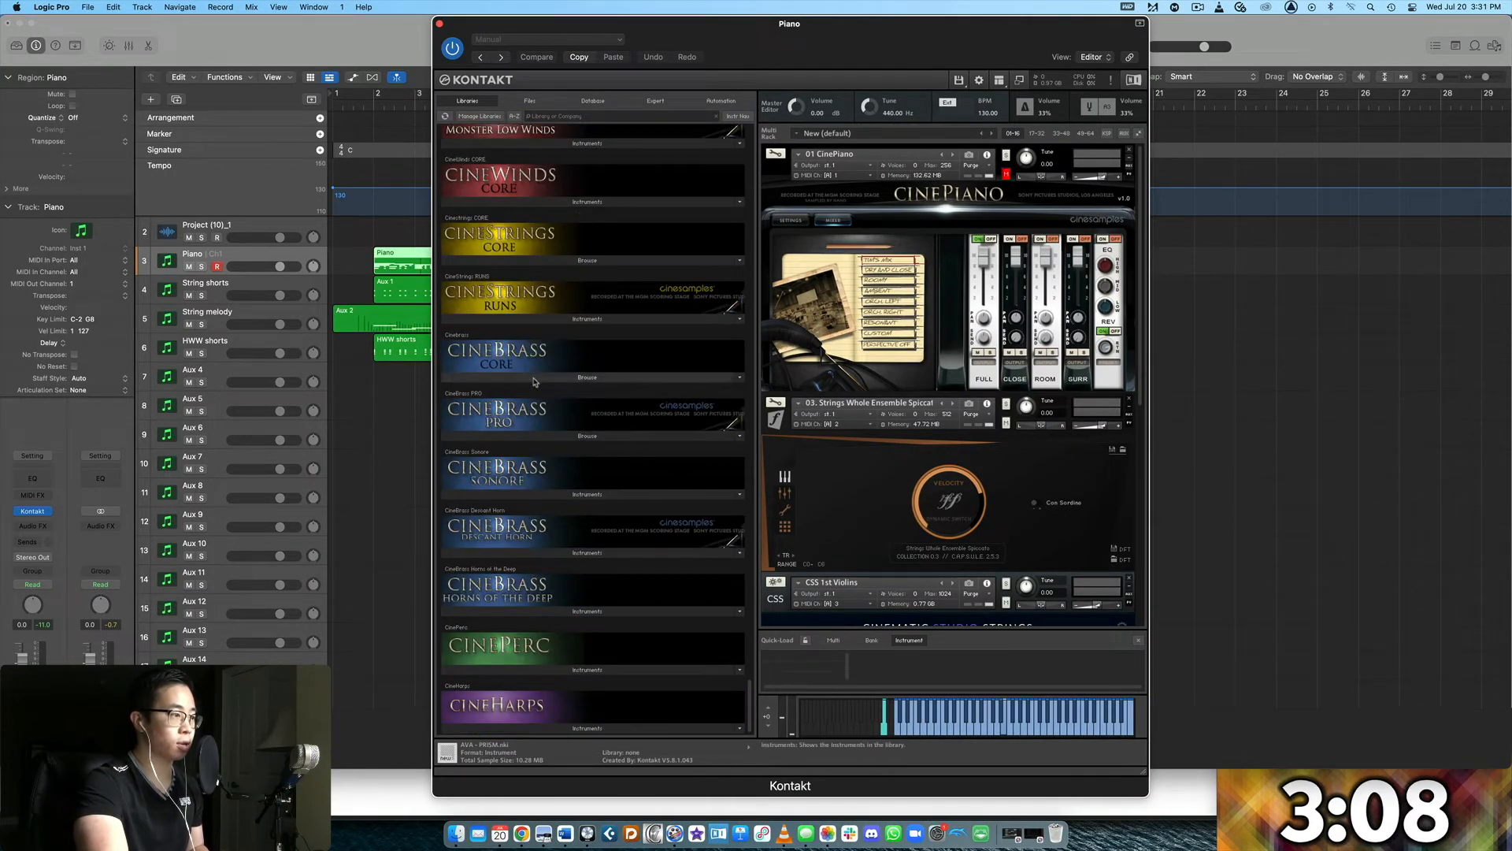
- Load the patch 08 Horn Solo True Legato.nki from the CineBrass Core folder Instruments 1_7
click(500, 398)
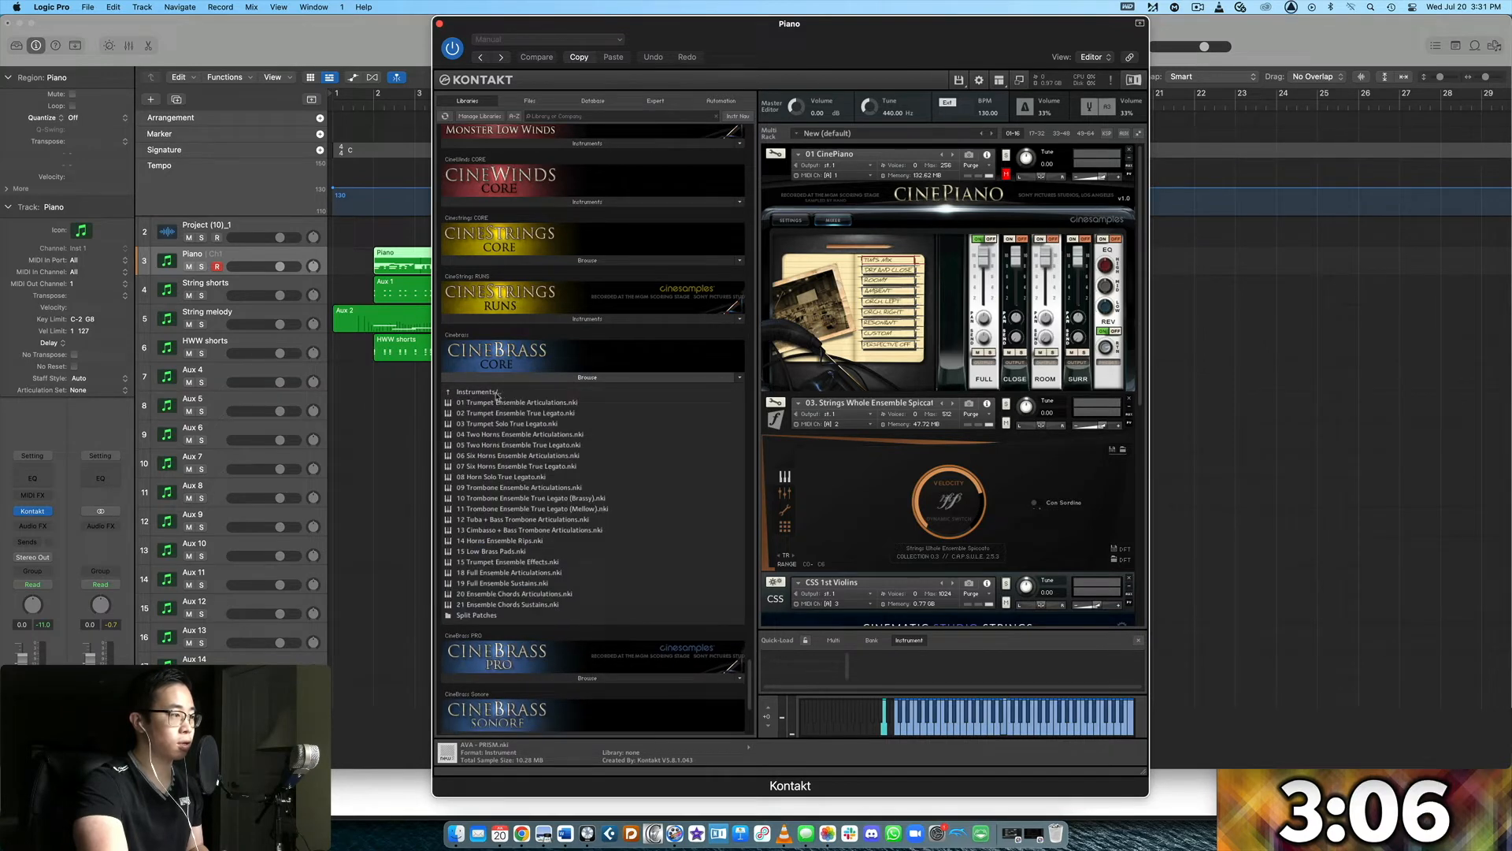
click(502, 396)
click(503, 394)
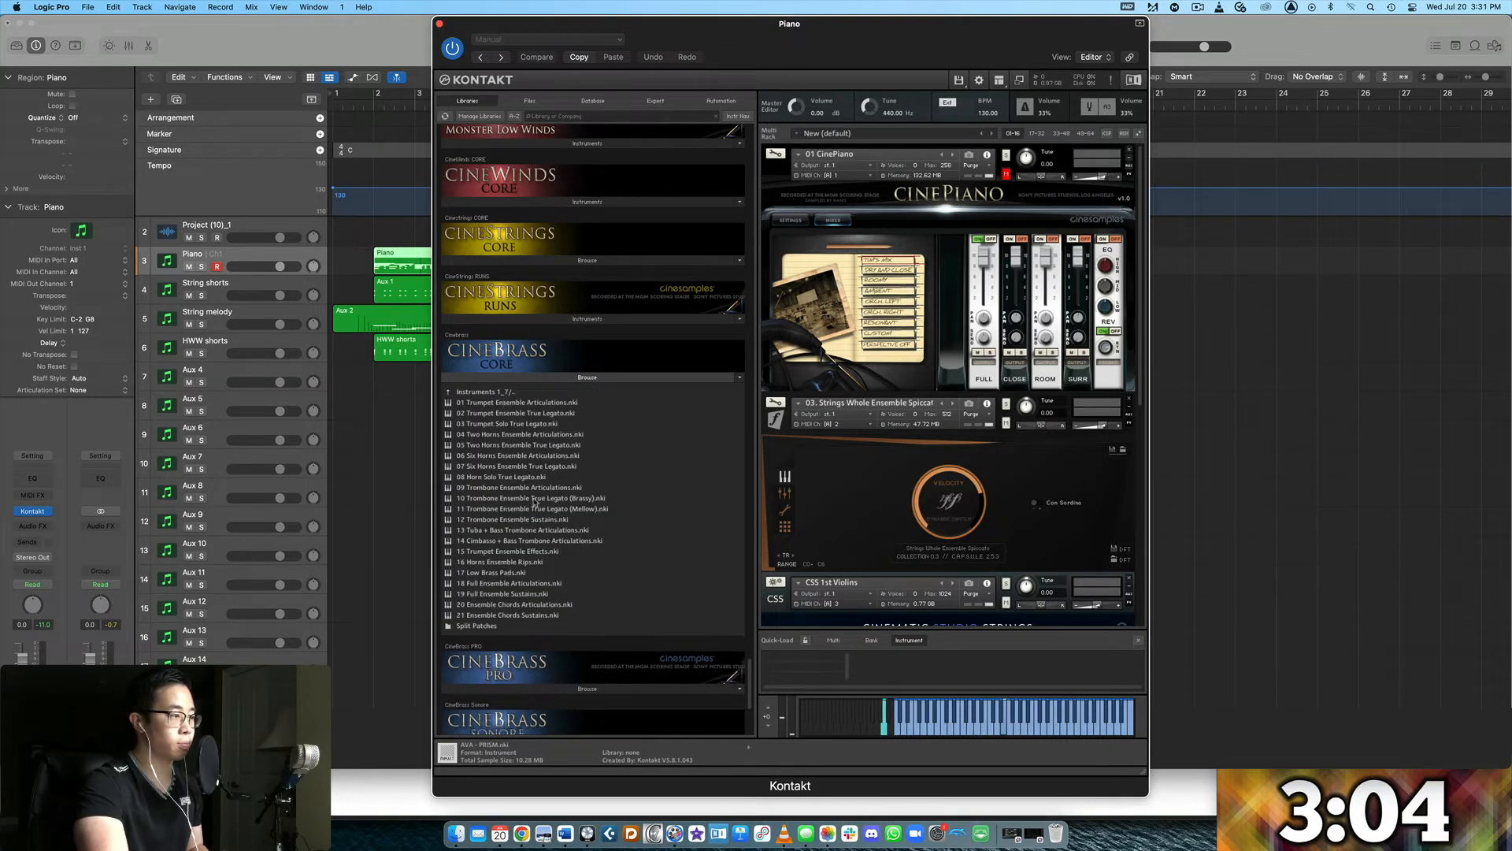
click(515, 477)
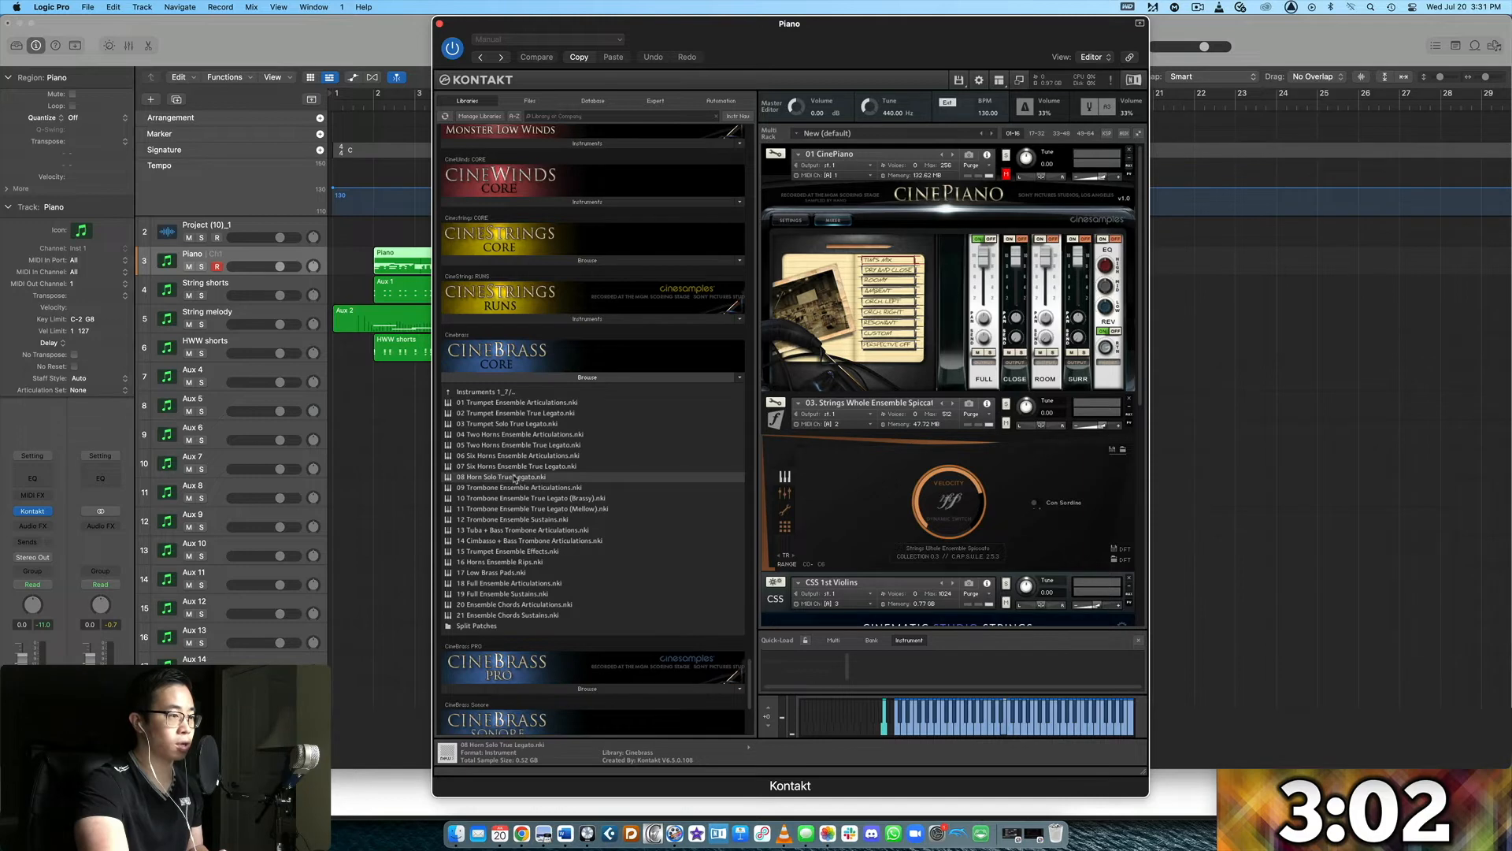
scroll(1063, 507, down, 10)
scroll(669, 441, down, 1)
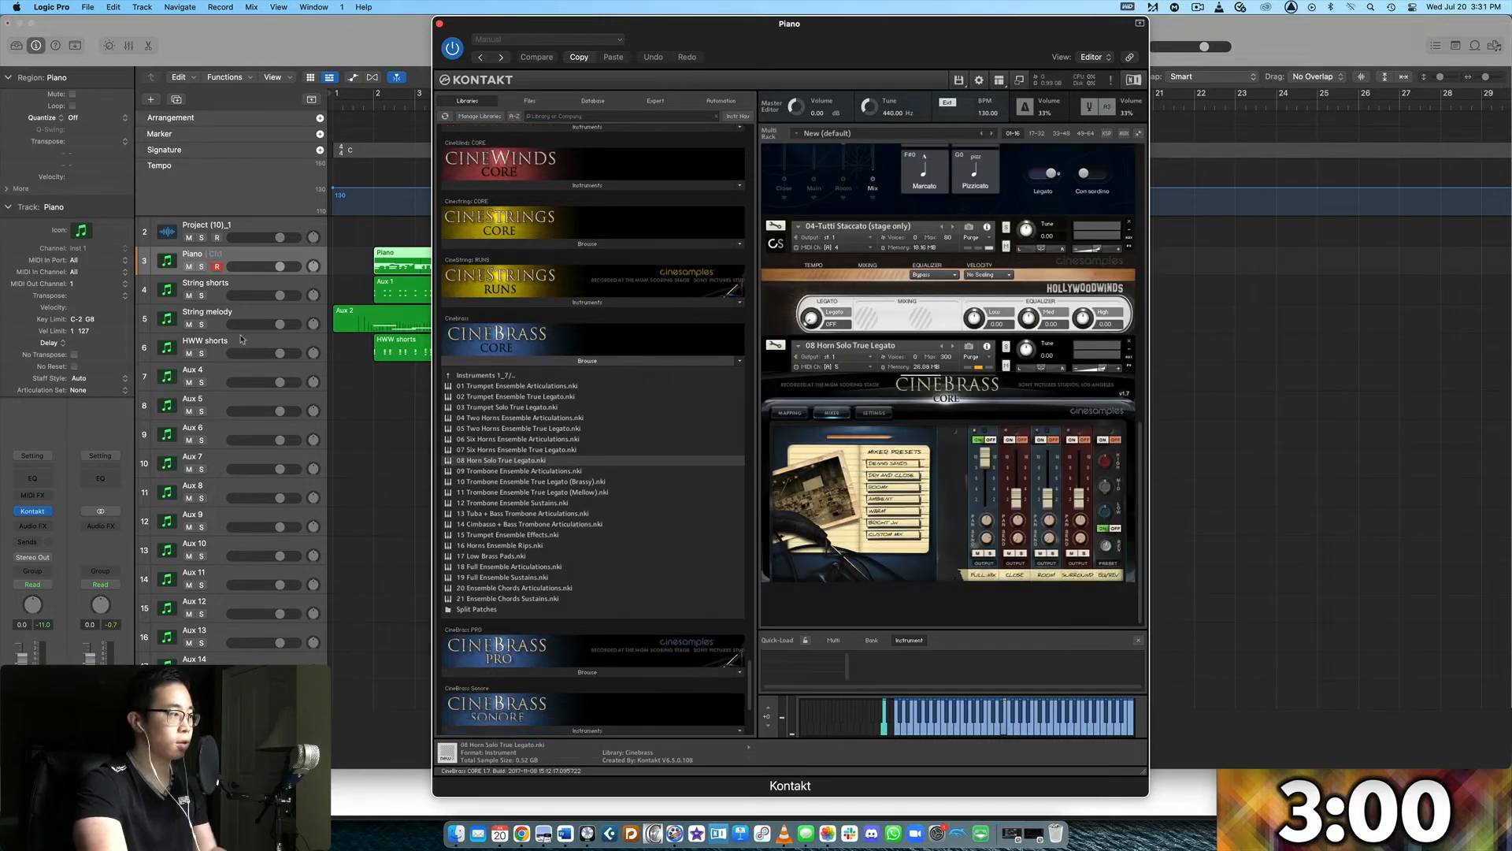
- Rename the Aux 4 track as Horn countermelody
click(210, 368)
double_click(210, 368)
text(Horn )
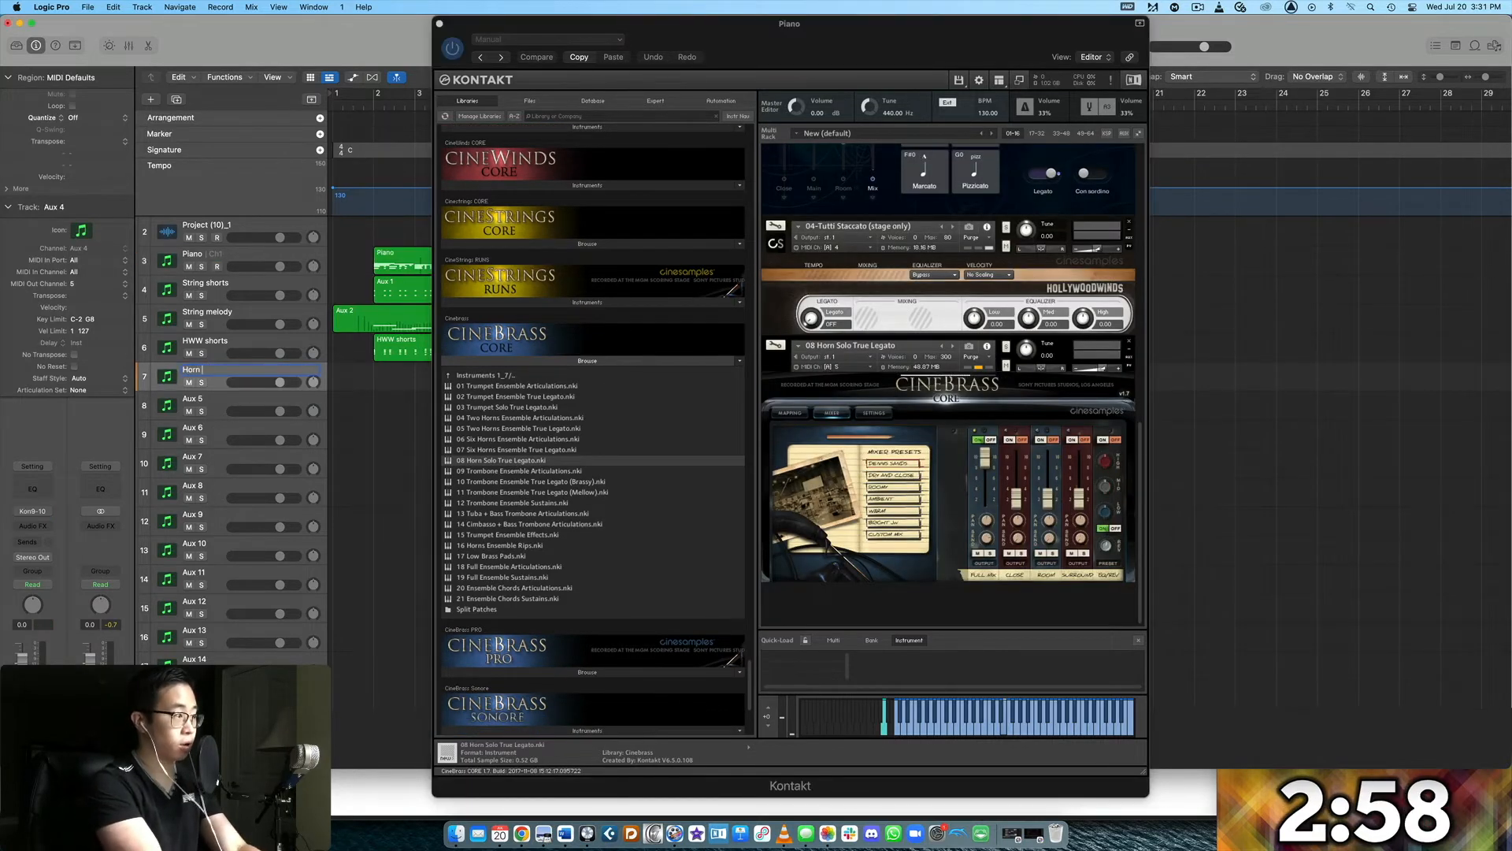
text(counterm)
key(Return)
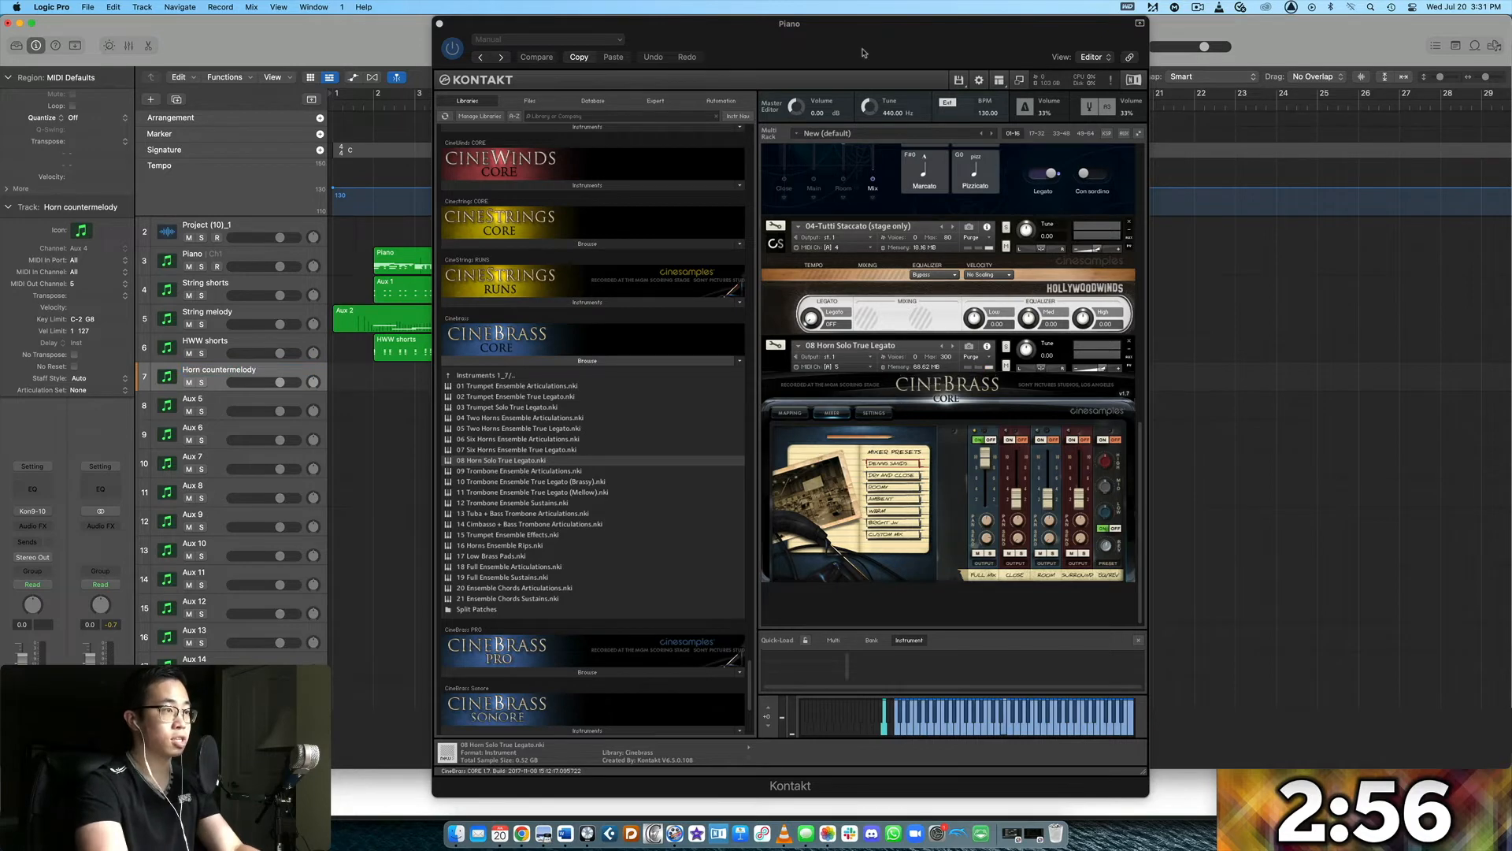
- Move the Kontakt window clear of the tracks and record a horn line on Horn countermelody from bar 2 to bar 20
drag(864, 53, 806, 653)
key(Return)
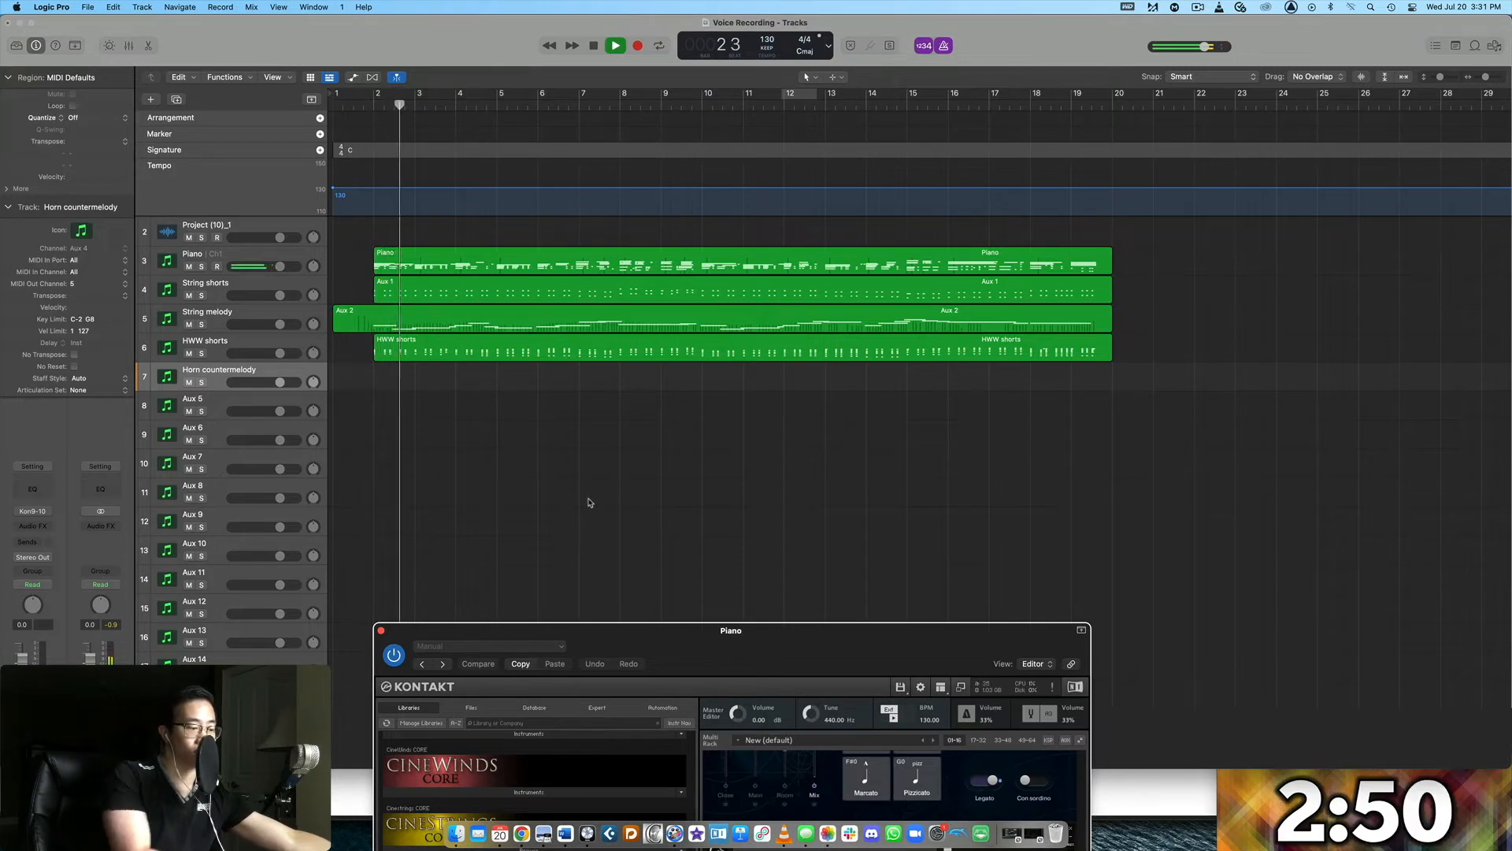
key(r)
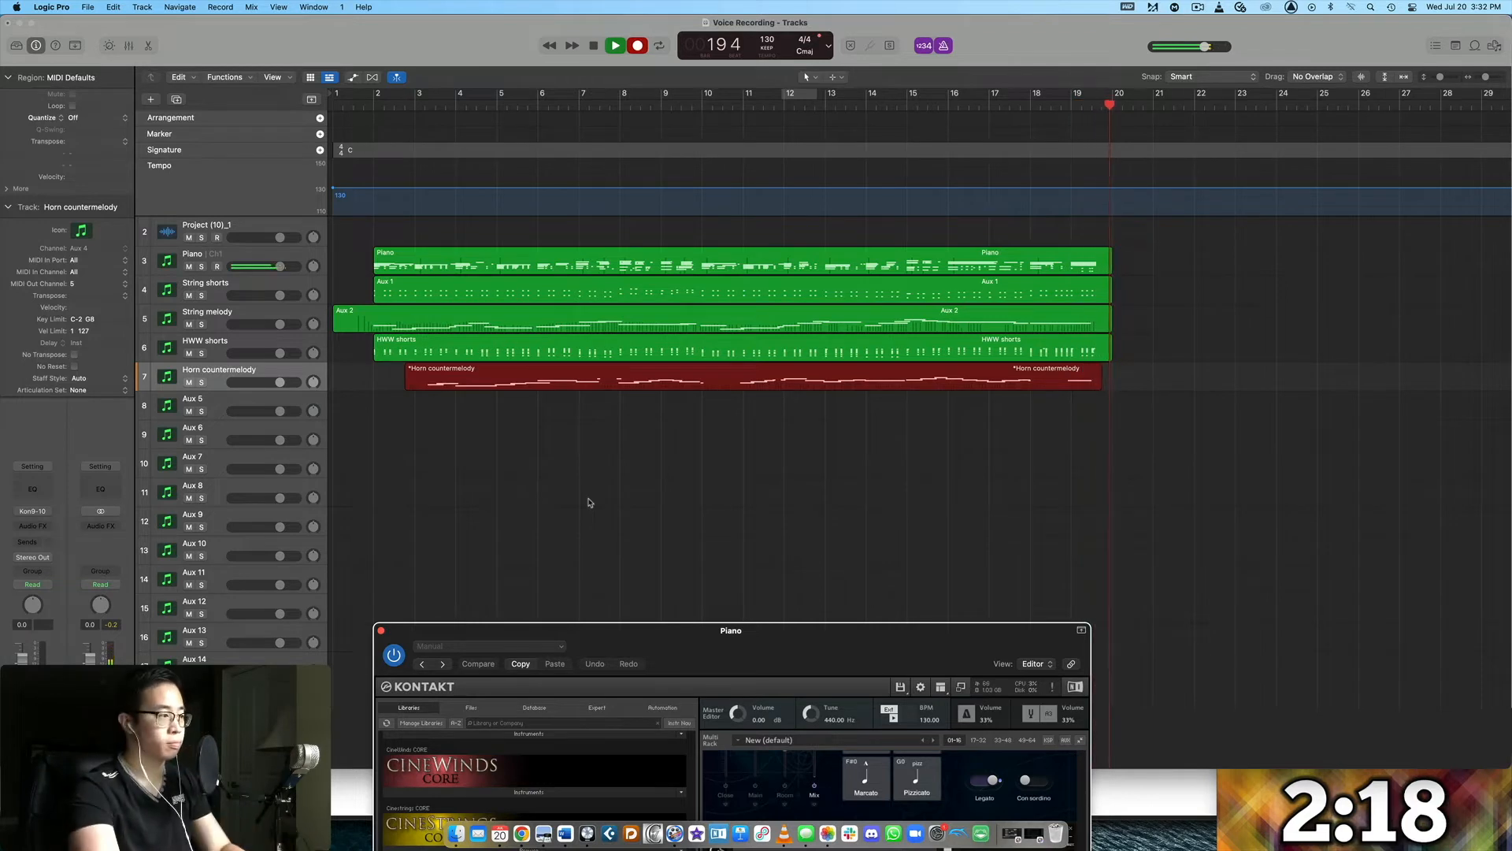
key(space)
- Play back the opening around bars 2 and 3 to check the Horn countermelody against the HWW shorts part
click(411, 96)
key(space)
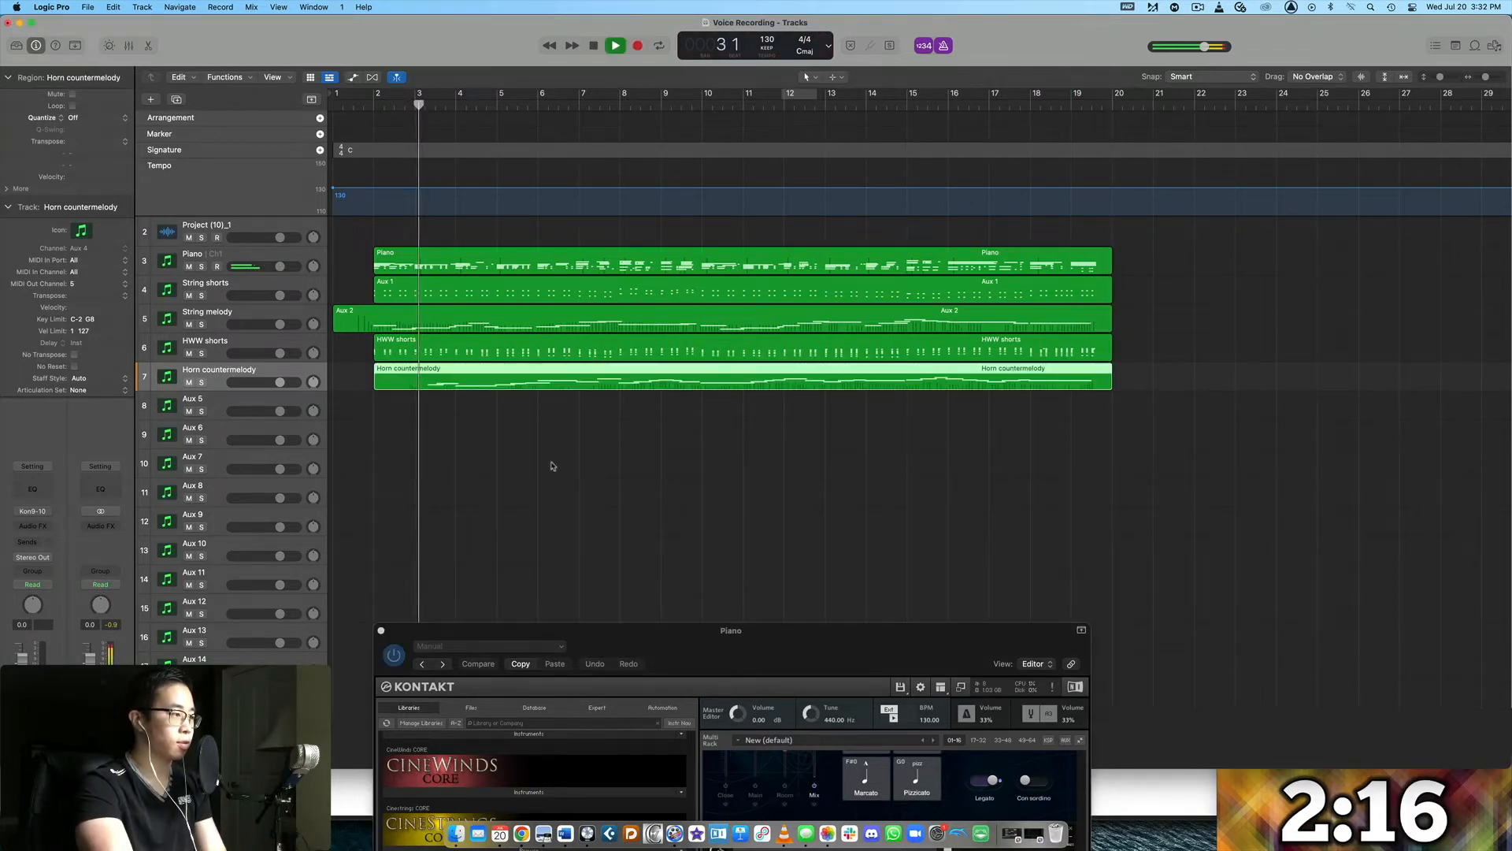
click(372, 96)
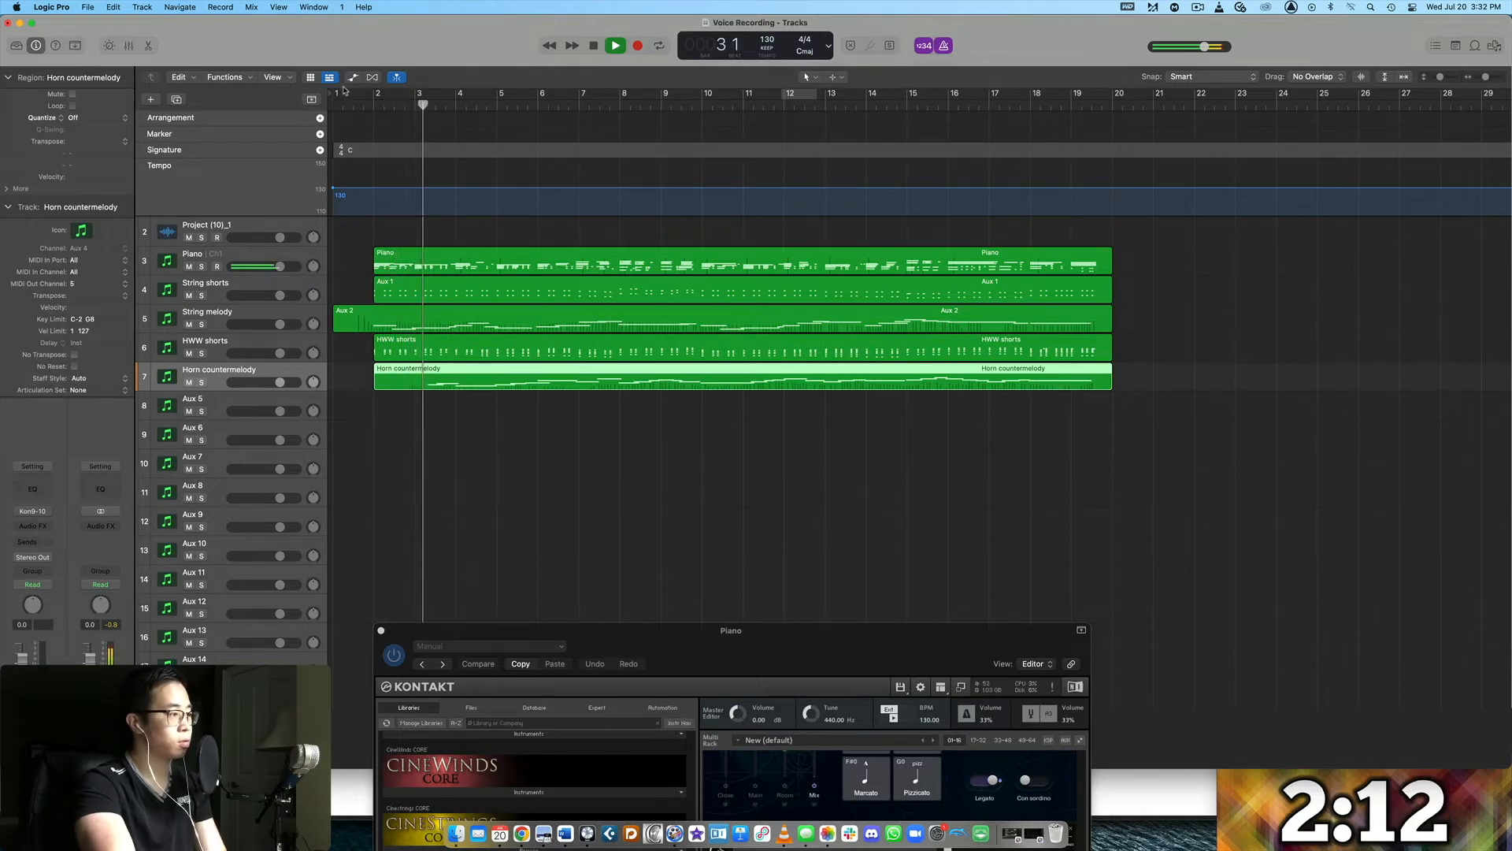
click(367, 98)
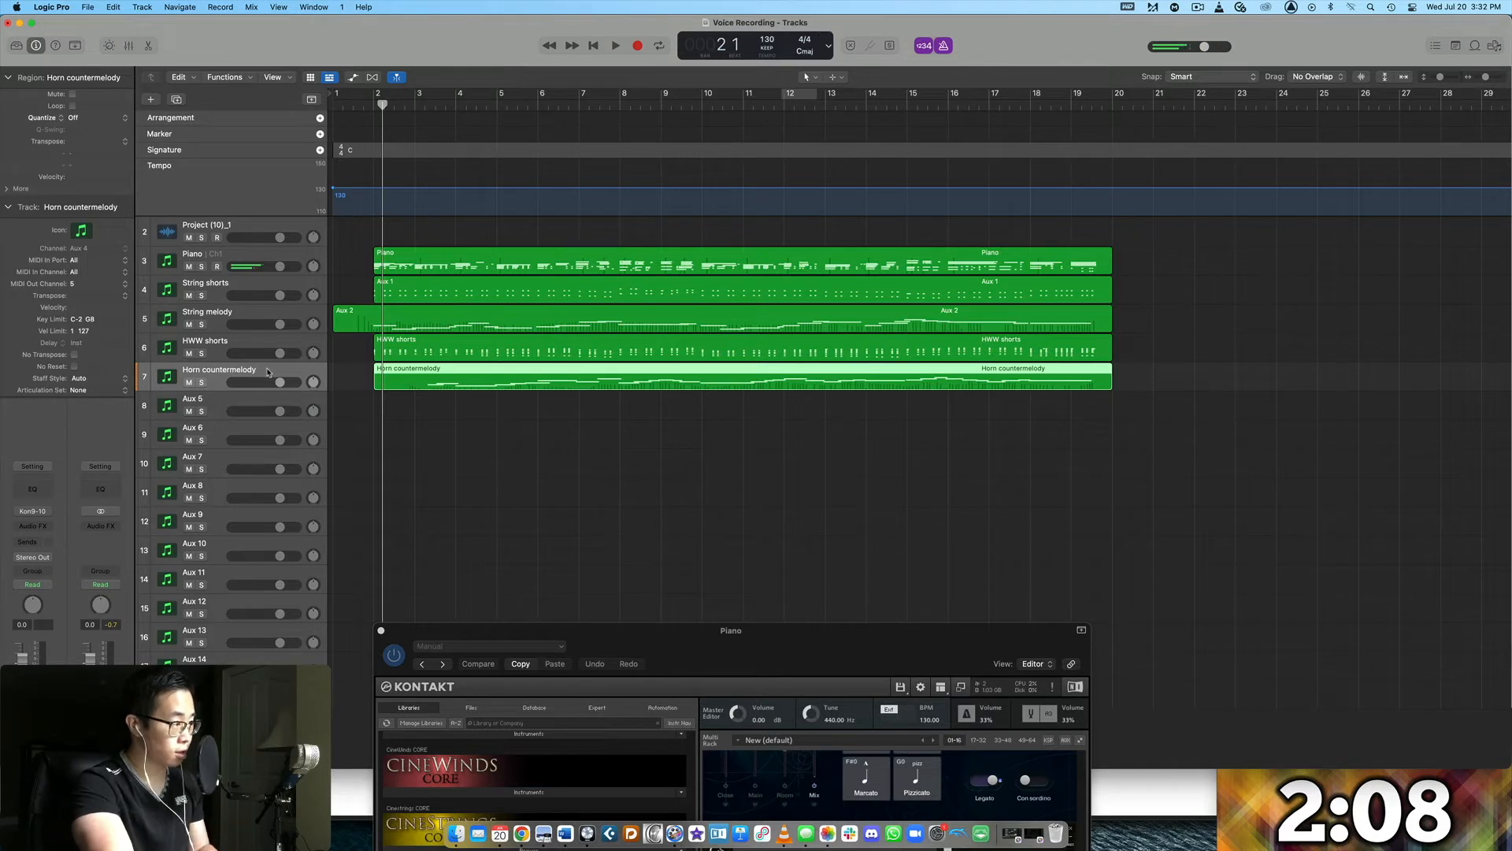
click(233, 352)
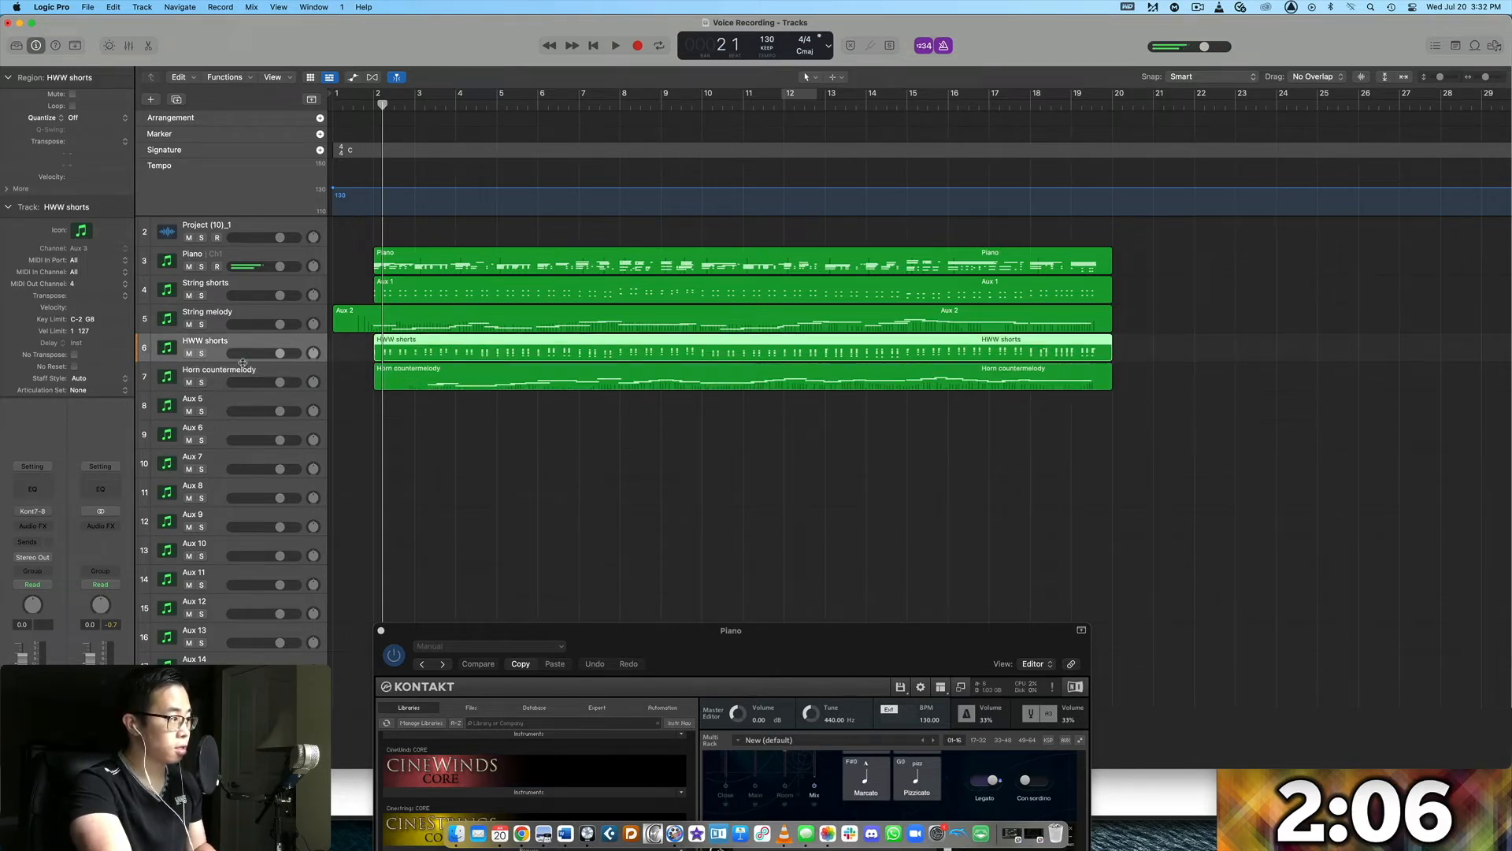
key(space)
key(space)
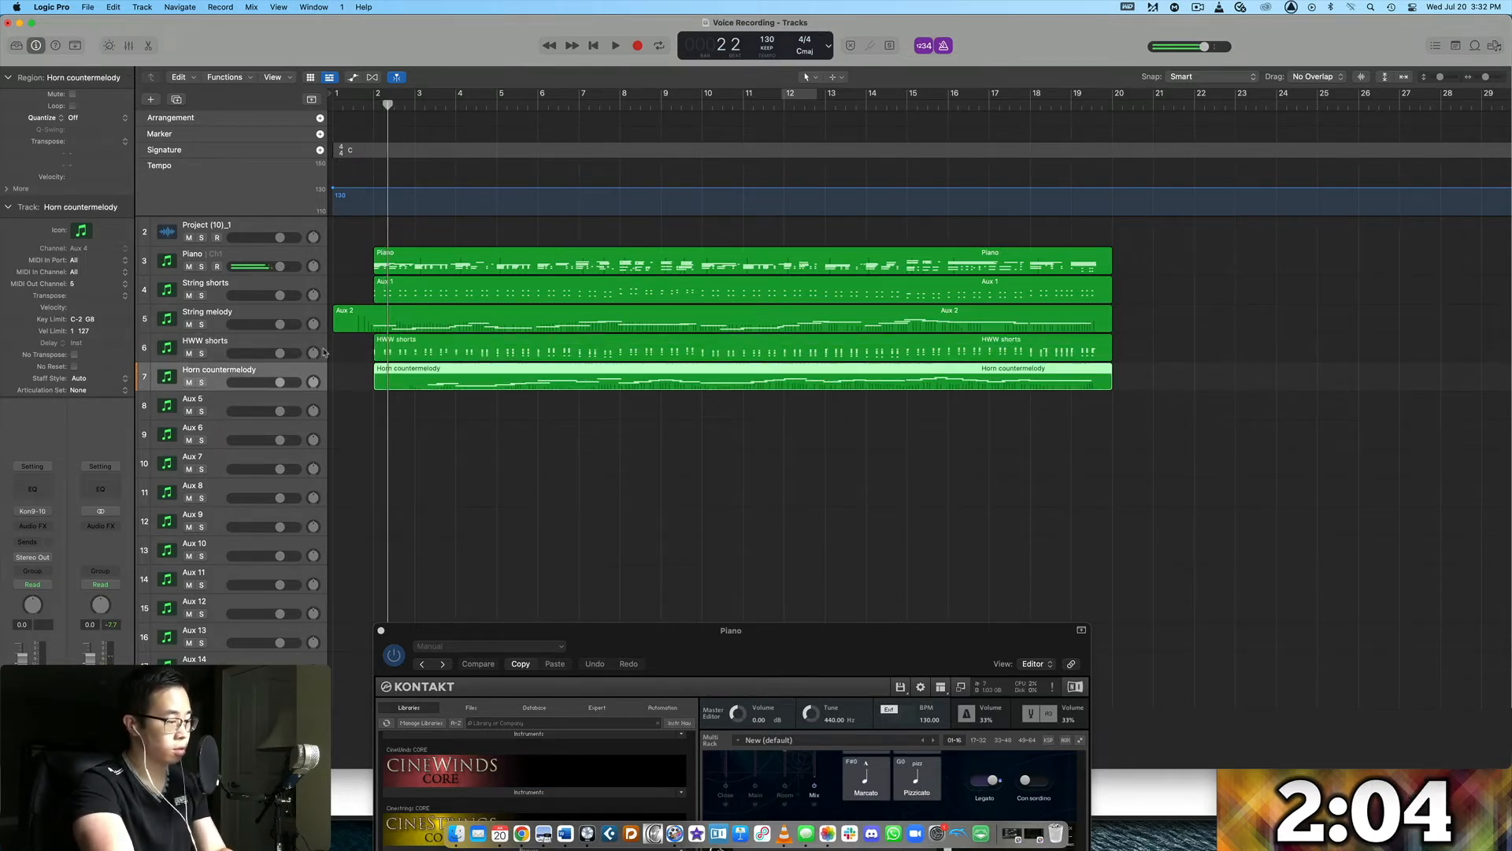
- Replay the opening bars to hear the start of the Horn countermelody, moving the Kontakt window clear of the tracks
key(Return)
key(space)
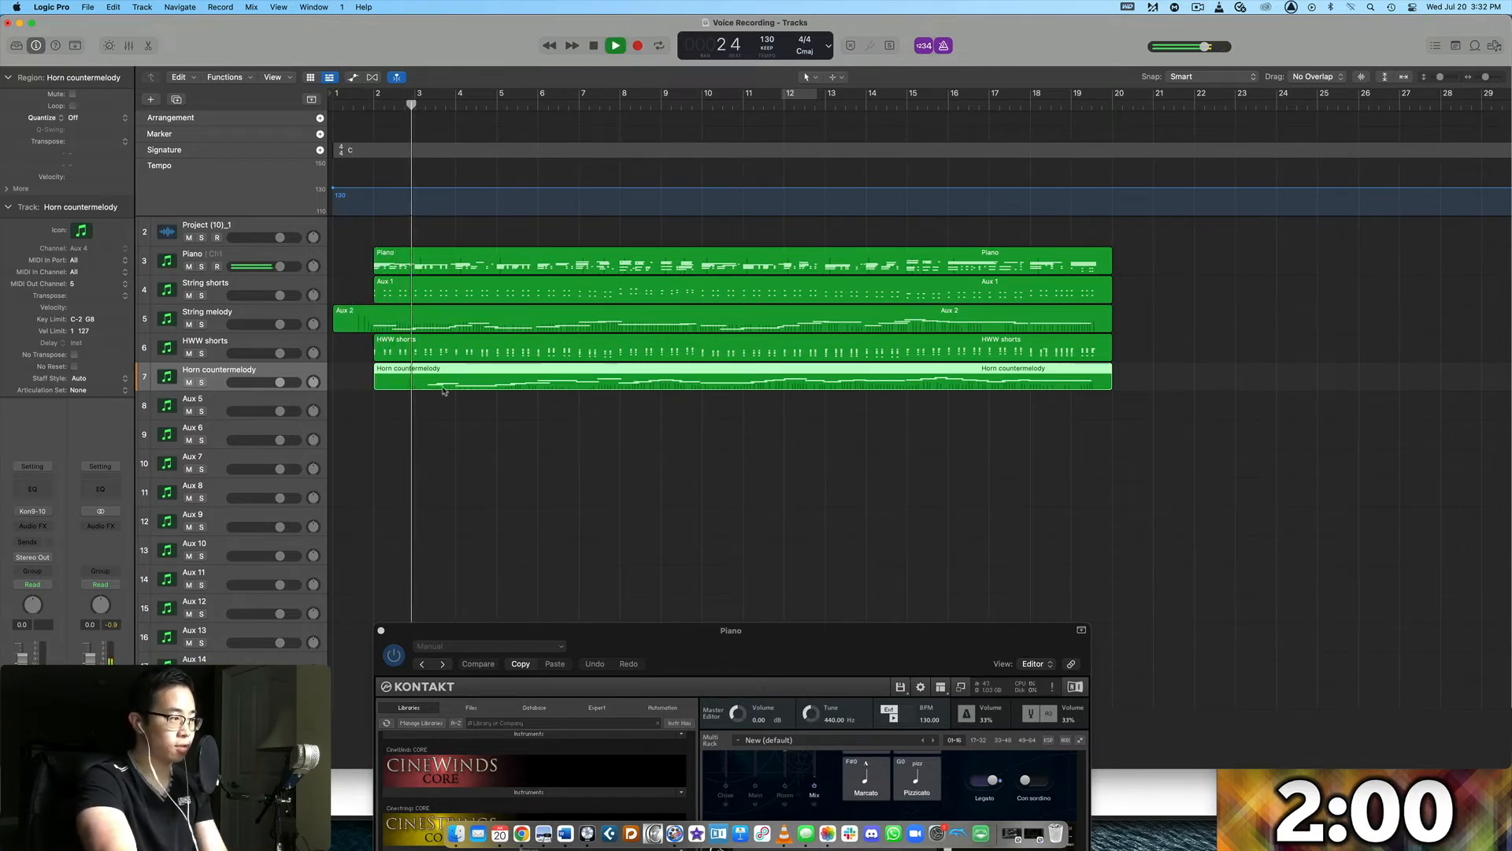
drag(677, 634, 105, 656)
key(space)
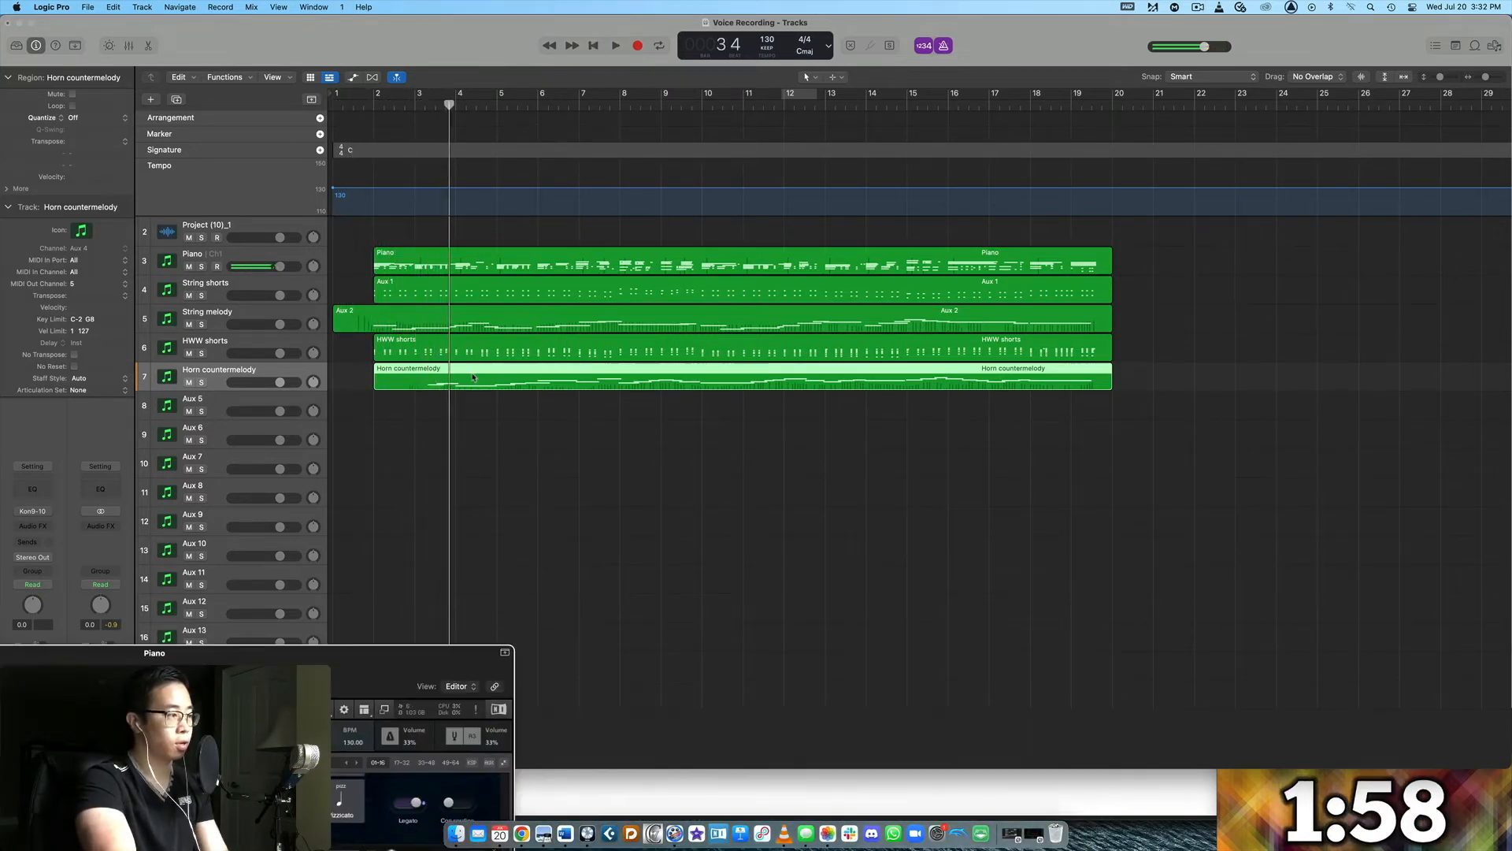
- Overdub a long opening note at bar 2 of the Horn countermelody and extend the following note's start back to 2 4 4 161
key(e)
scroll(392, 462, down, 2)
scroll(393, 463, left, 8)
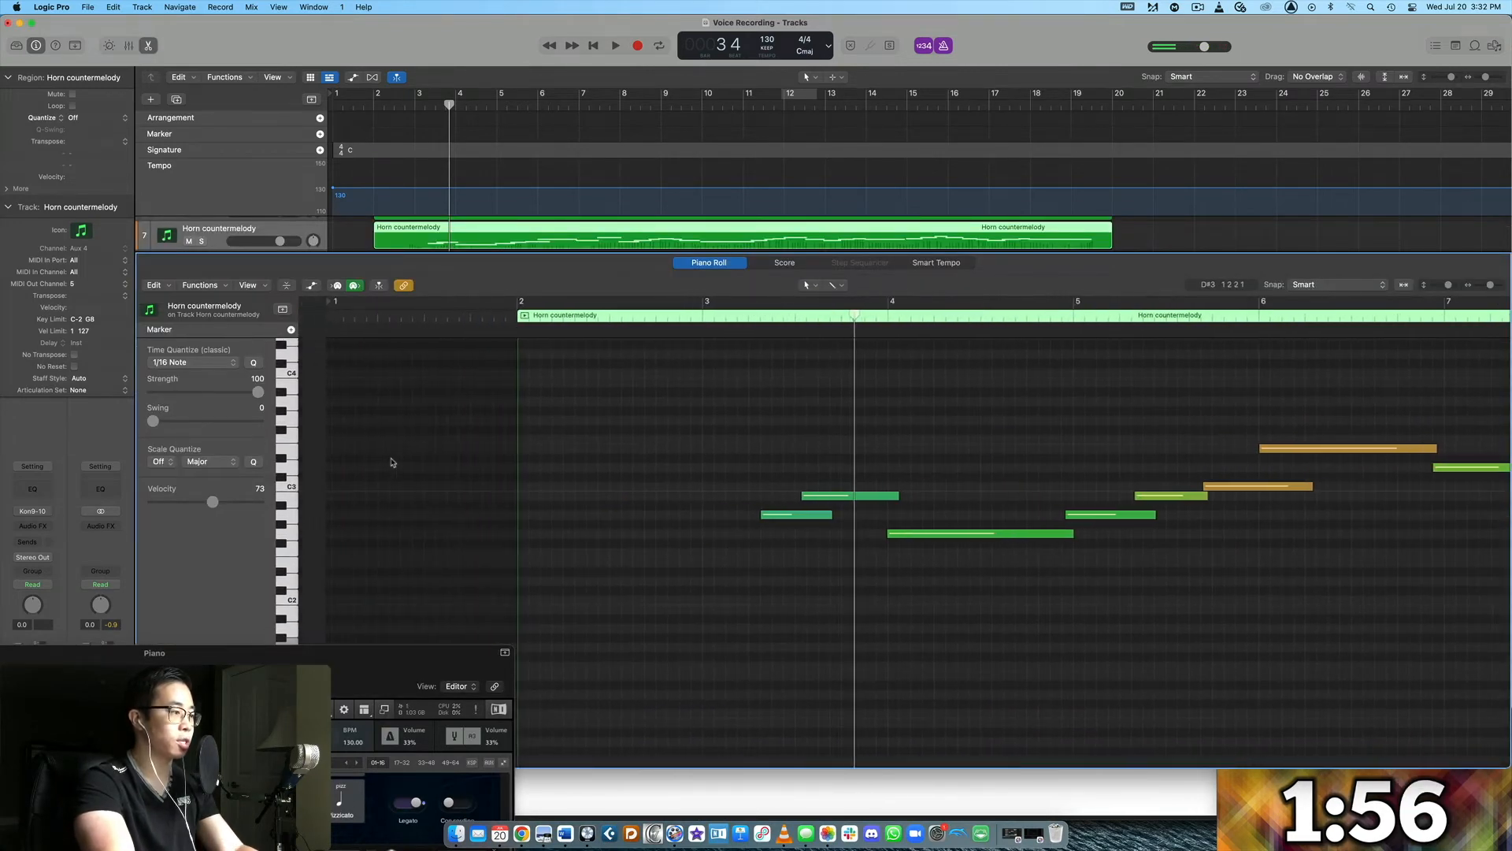
click(344, 102)
key(r)
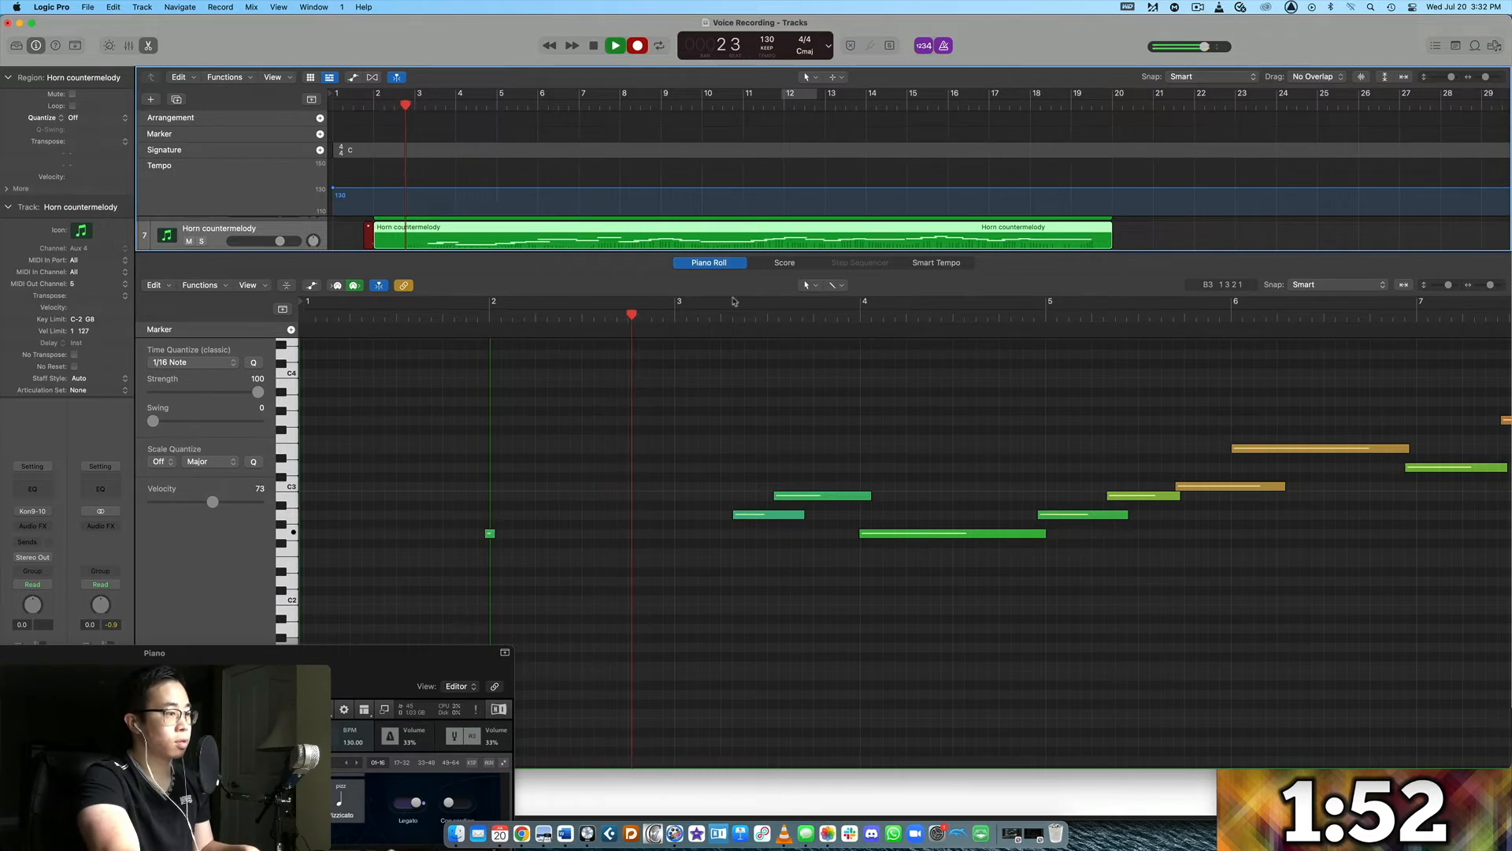
key(space)
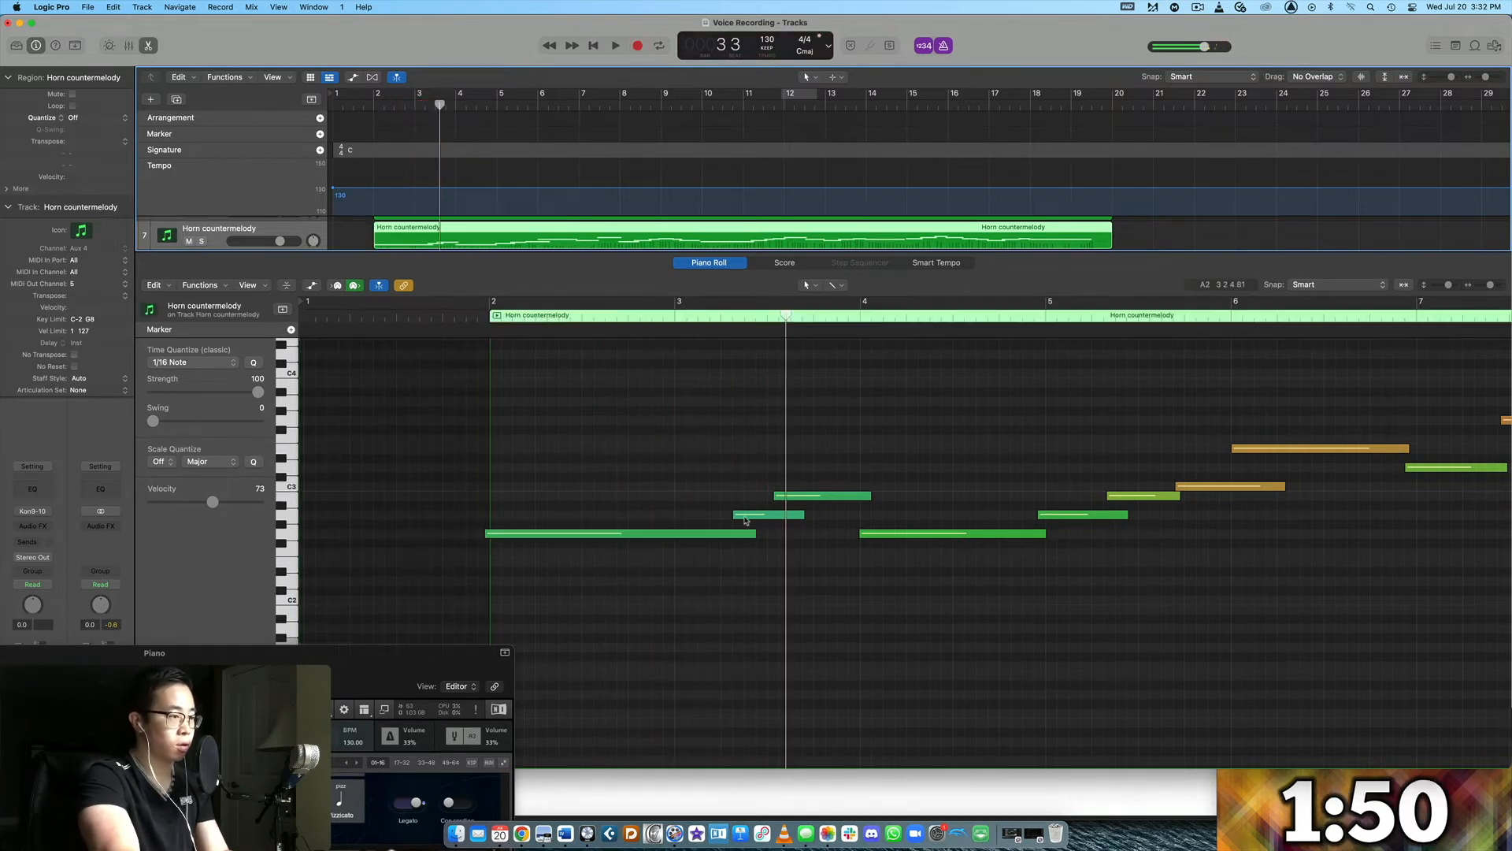
drag(735, 515, 671, 515)
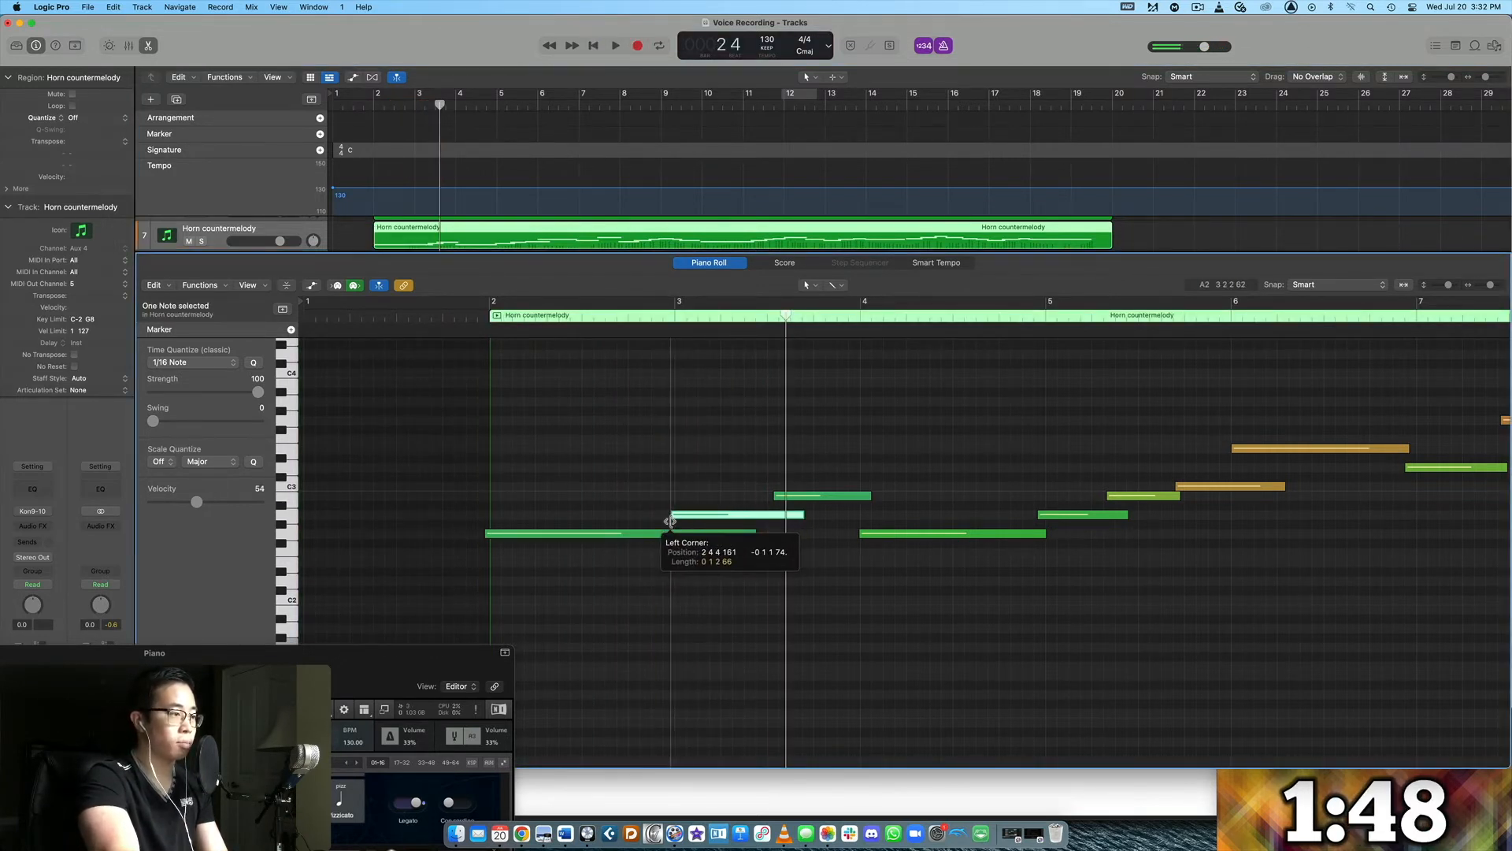
click(147, 45)
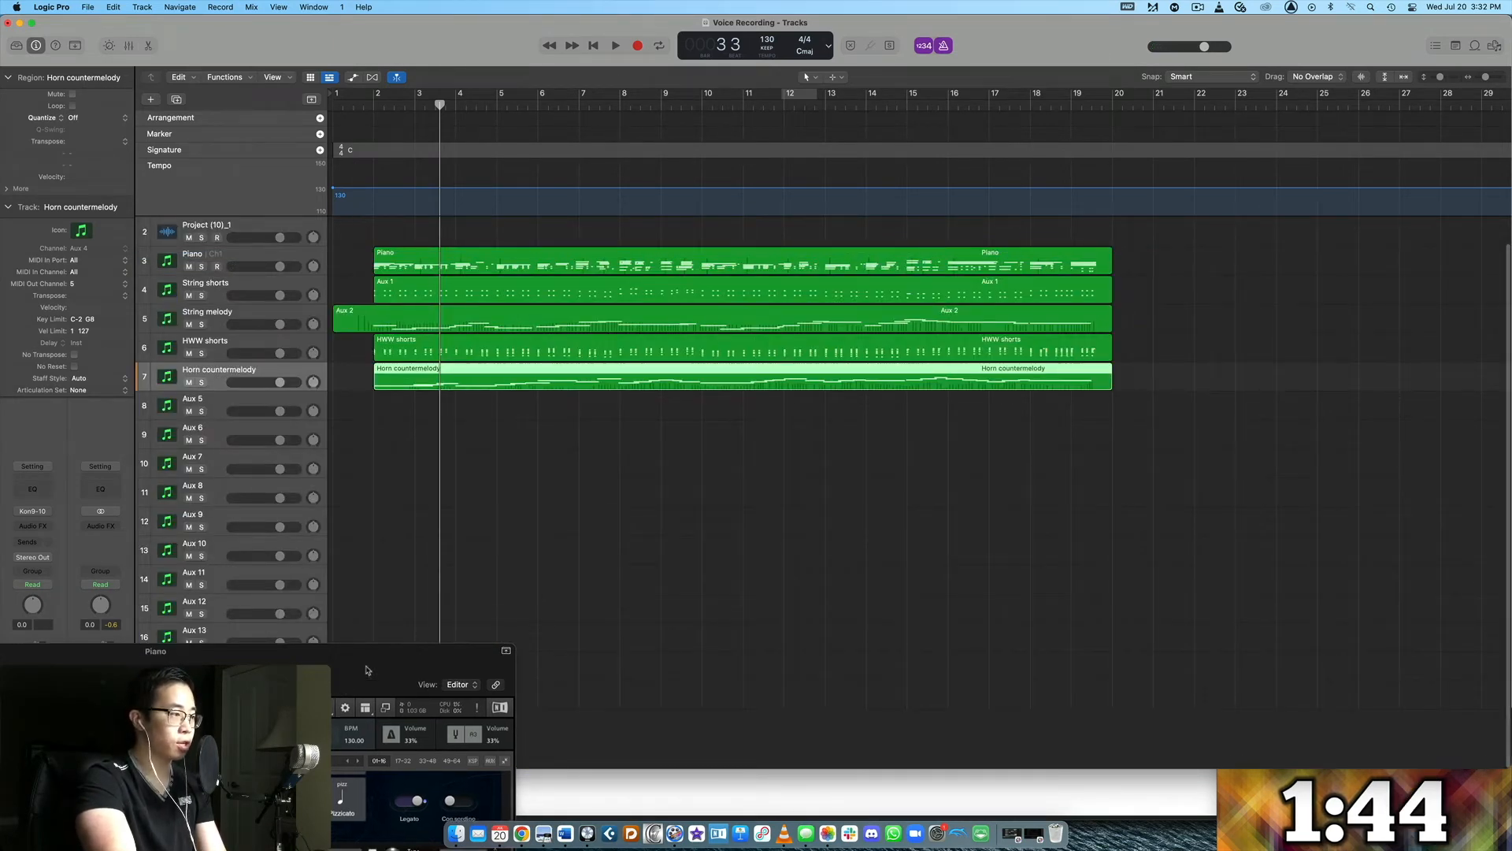
- Load the patch C05 Snares - Concert + Piccolo + Popcorn.nki from the CinePerc folder 01 CORE into Kontakt
drag(343, 688, 1052, 308)
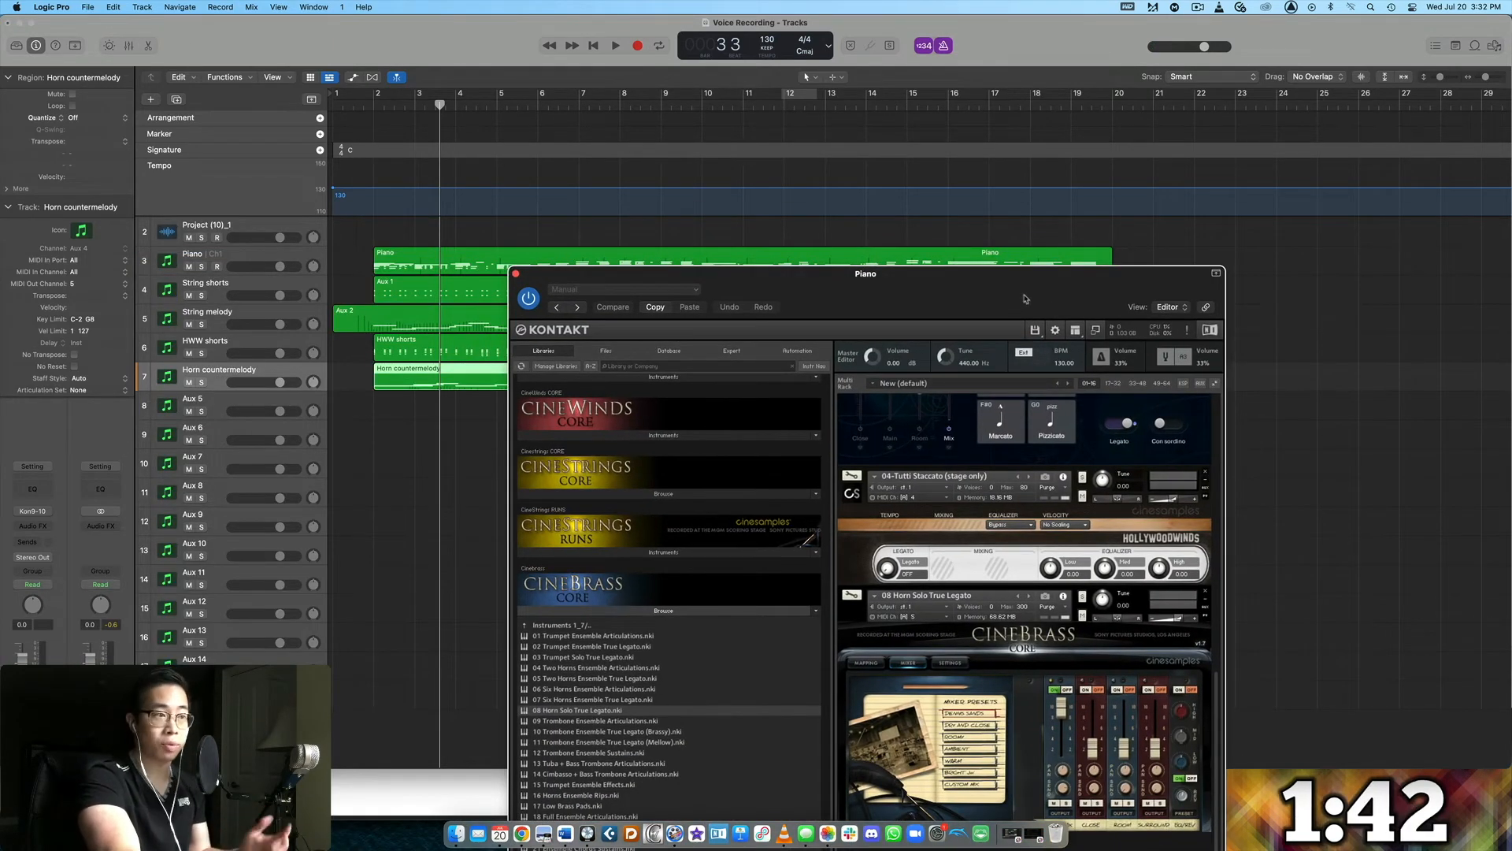
drag(984, 304, 1001, 140)
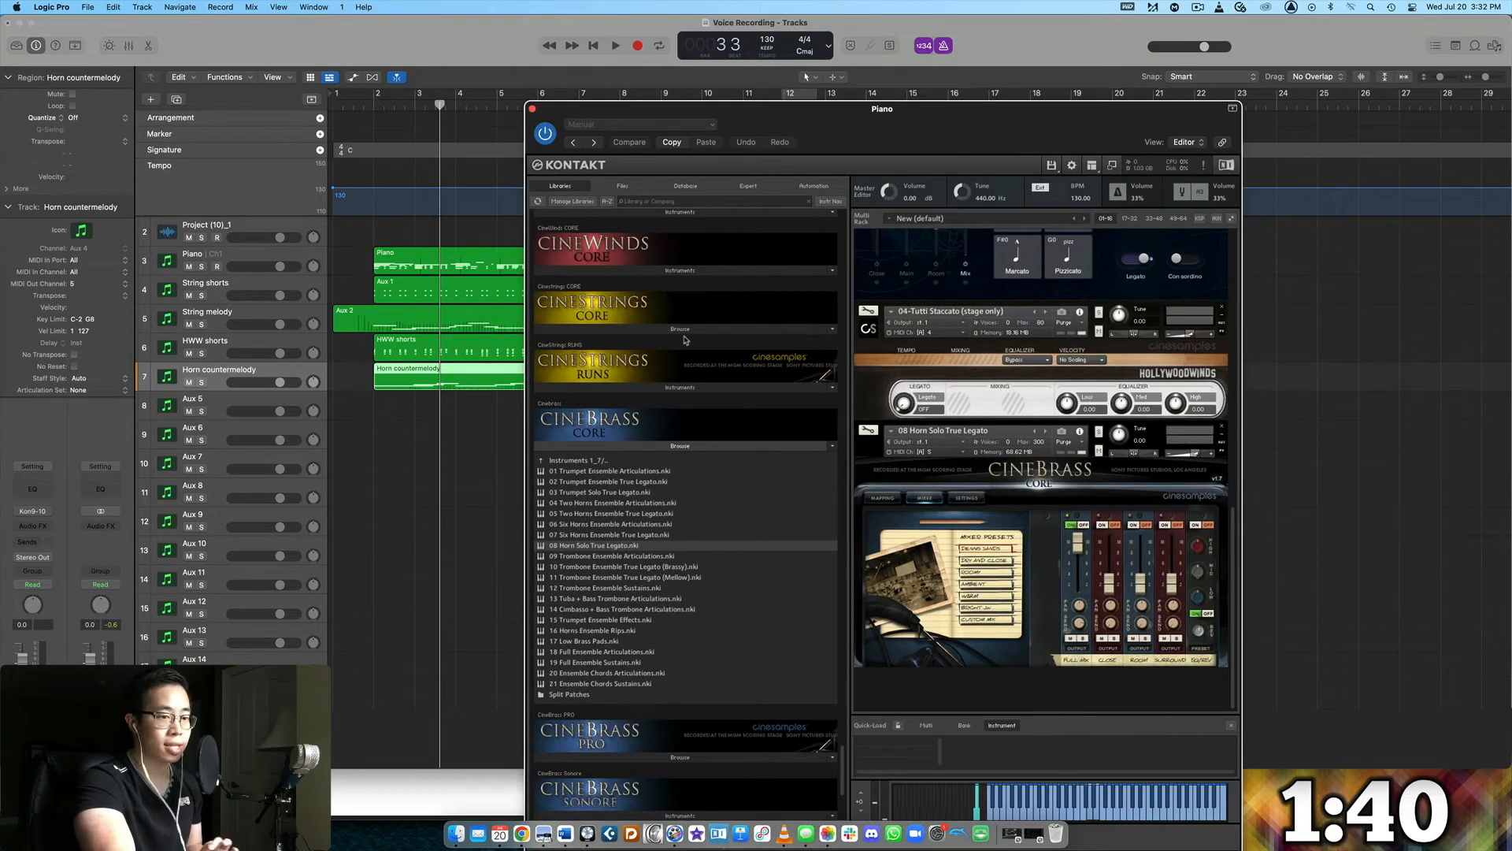
click(634, 454)
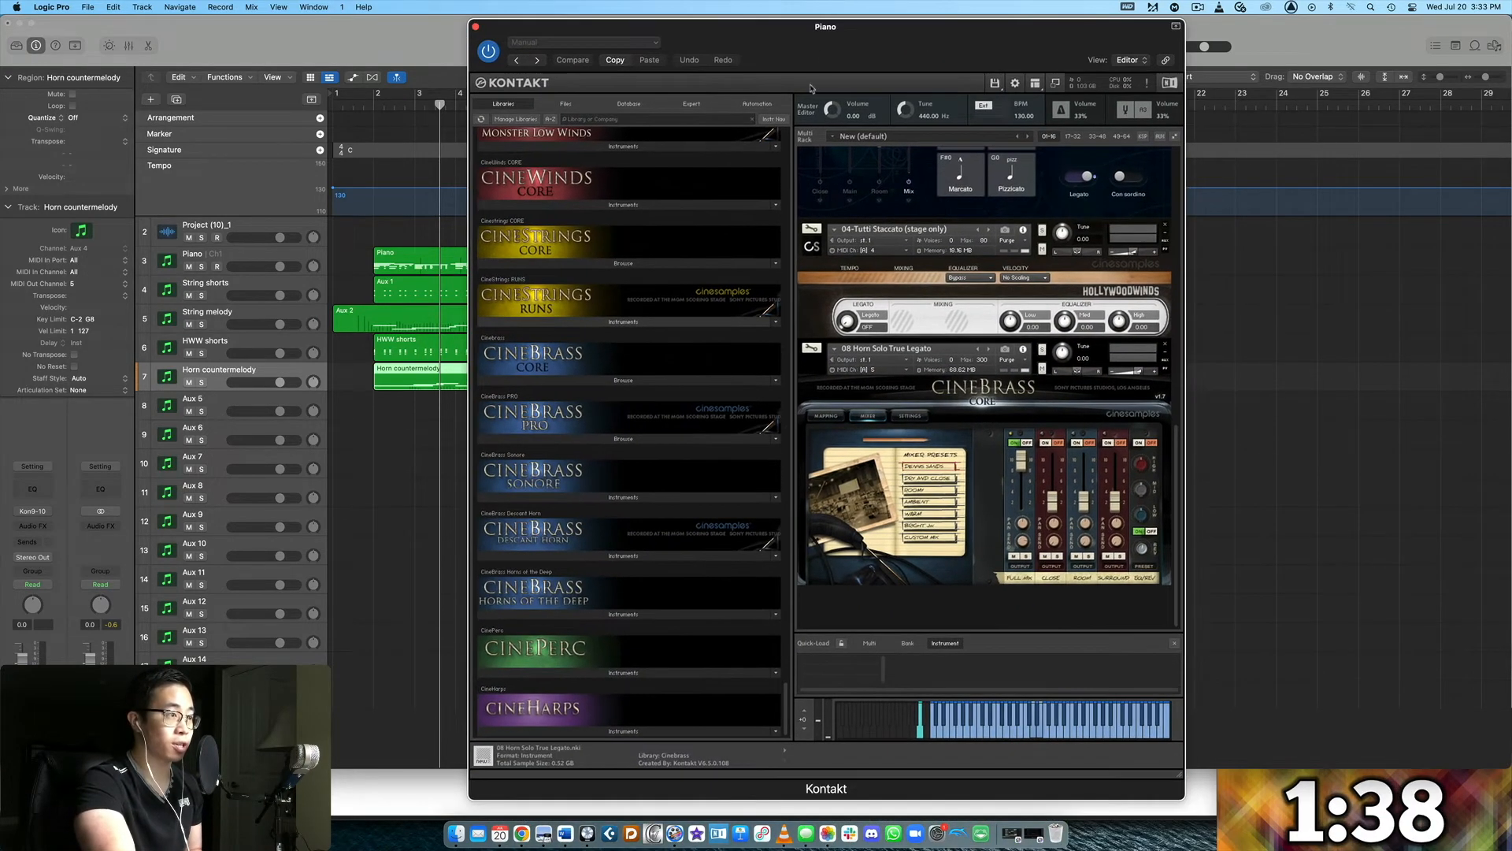
click(583, 674)
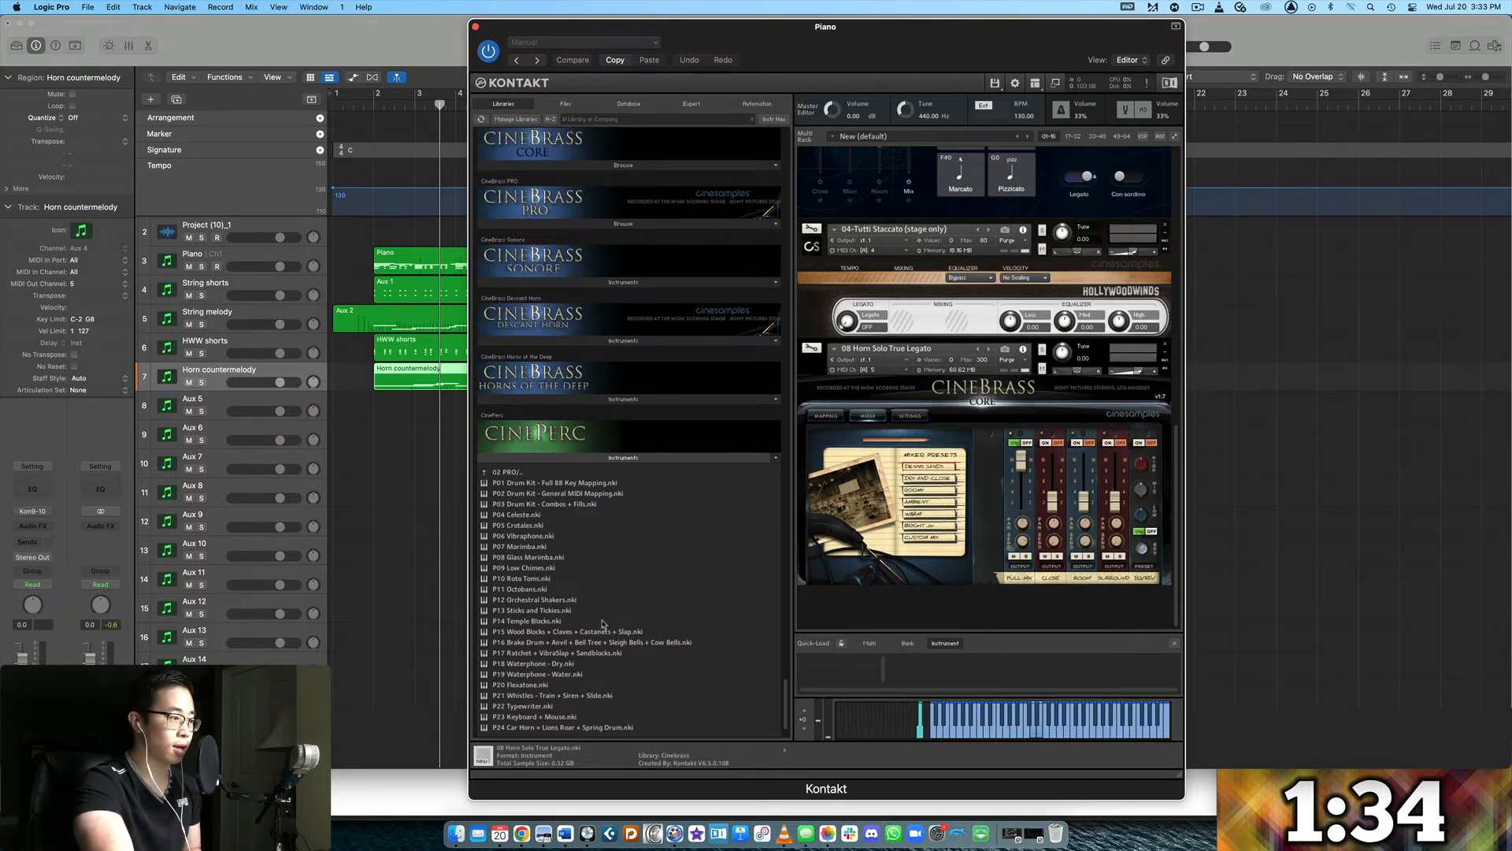
scroll(604, 624, down, 2)
click(515, 414)
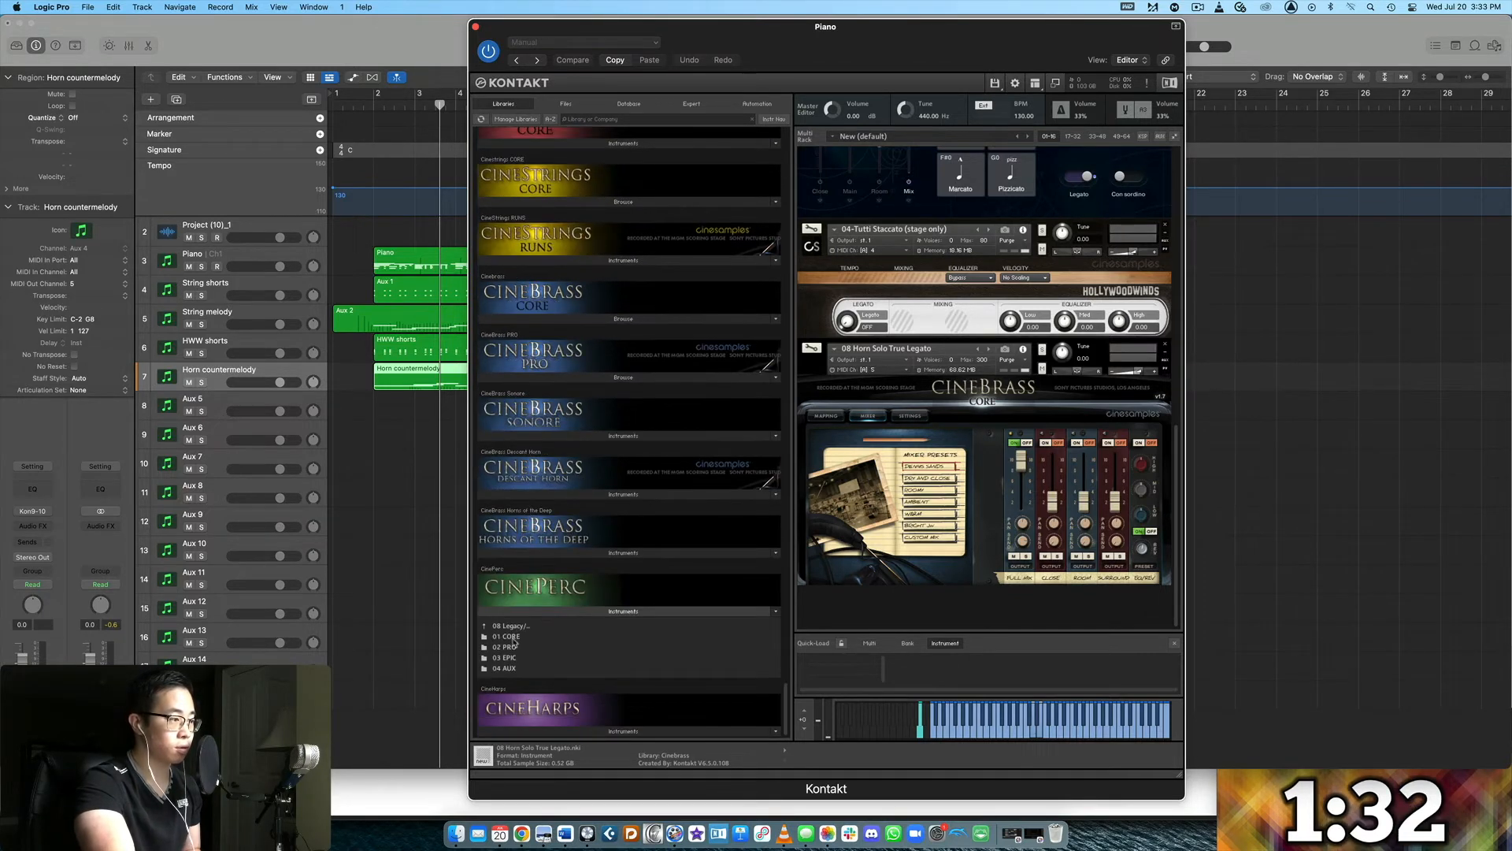
click(516, 637)
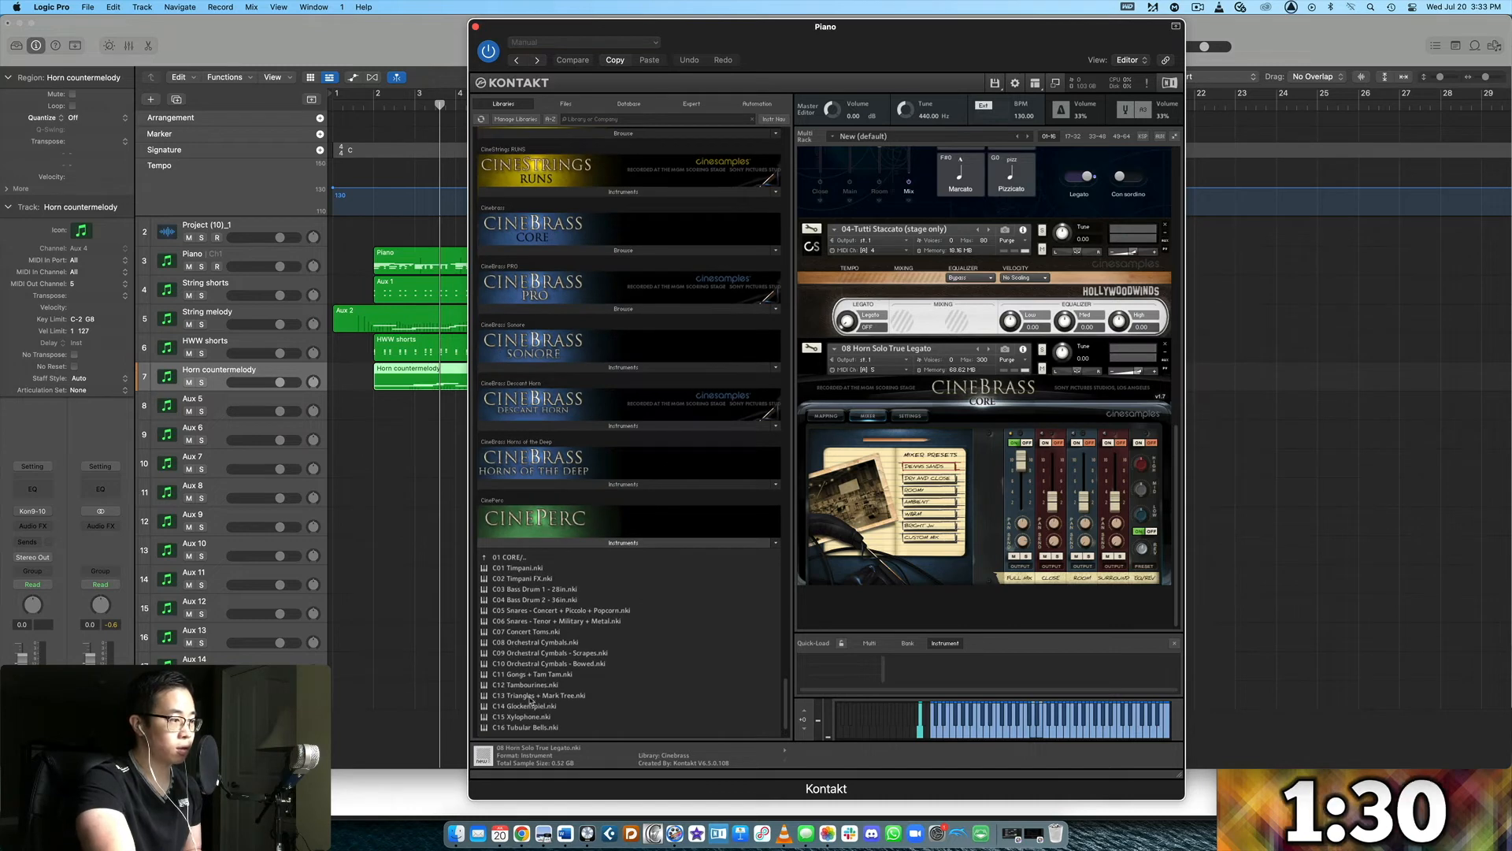
click(526, 612)
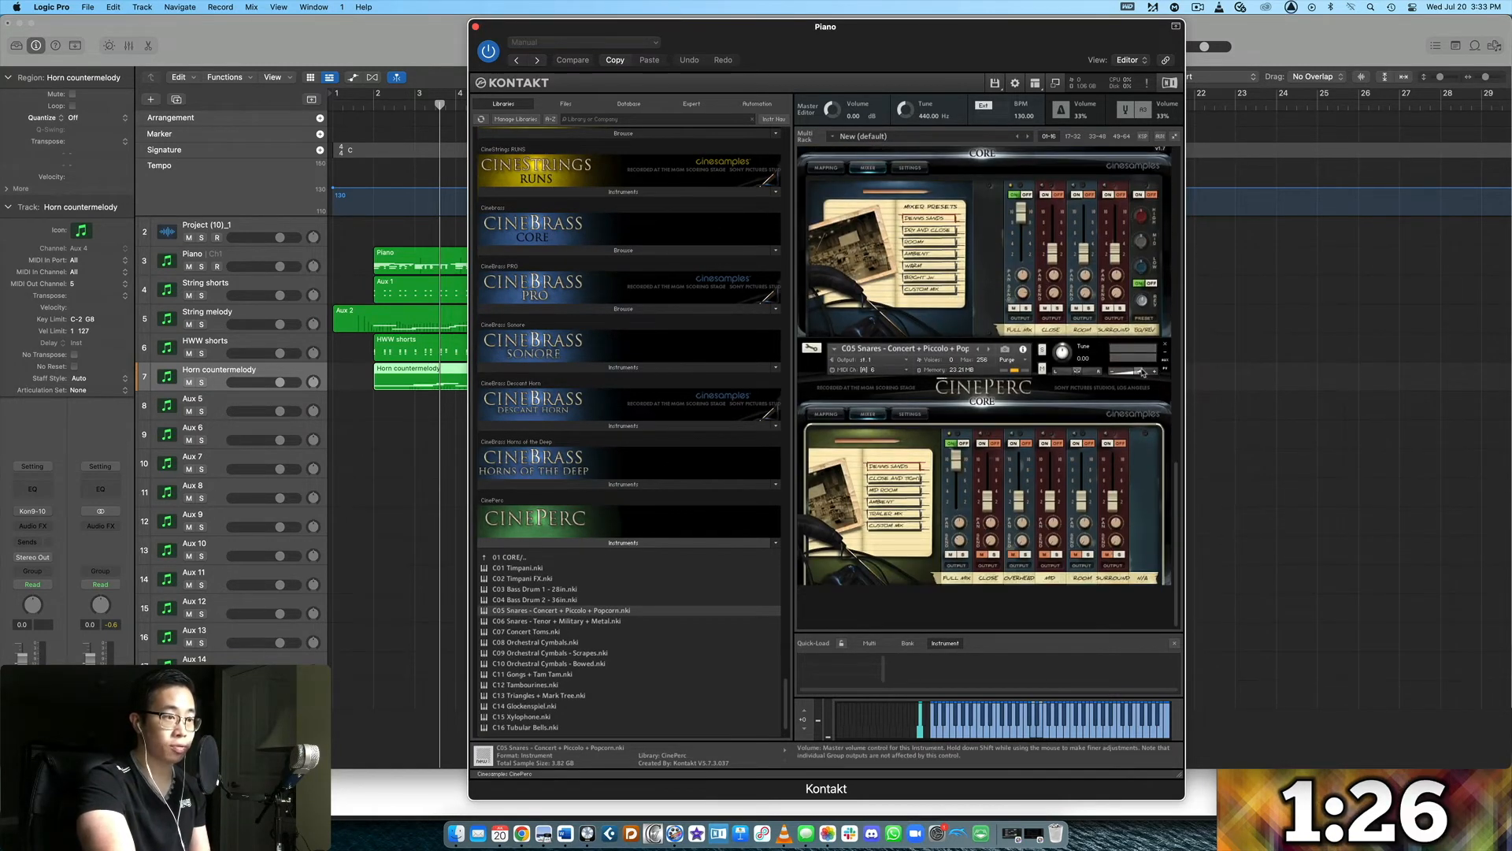
- Rename the Aux 5 track as Snare and record a snare pattern on it from bar 2 to bar 6
click(209, 404)
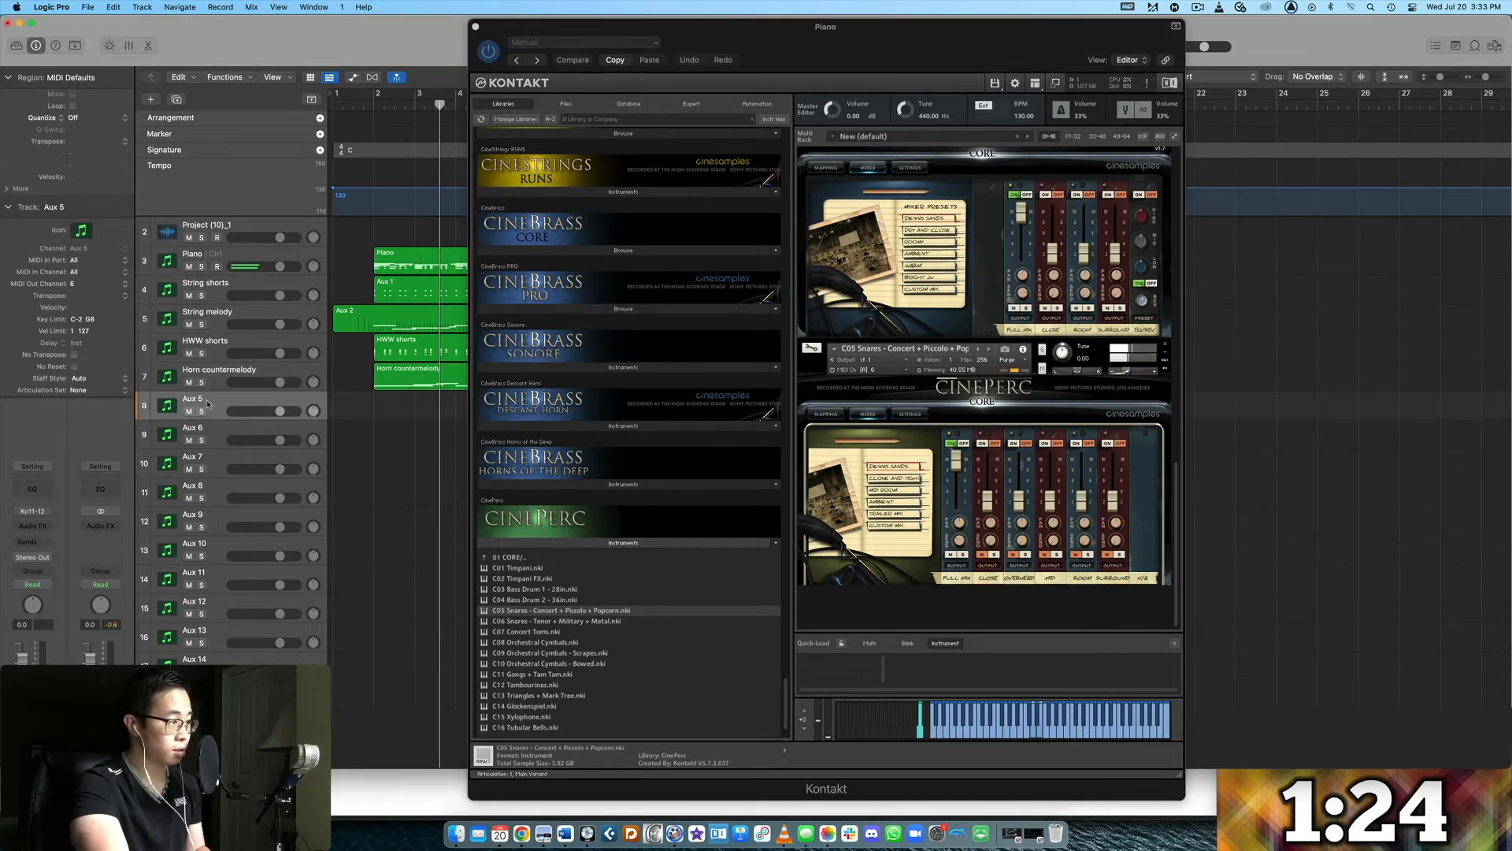
text(Snare)
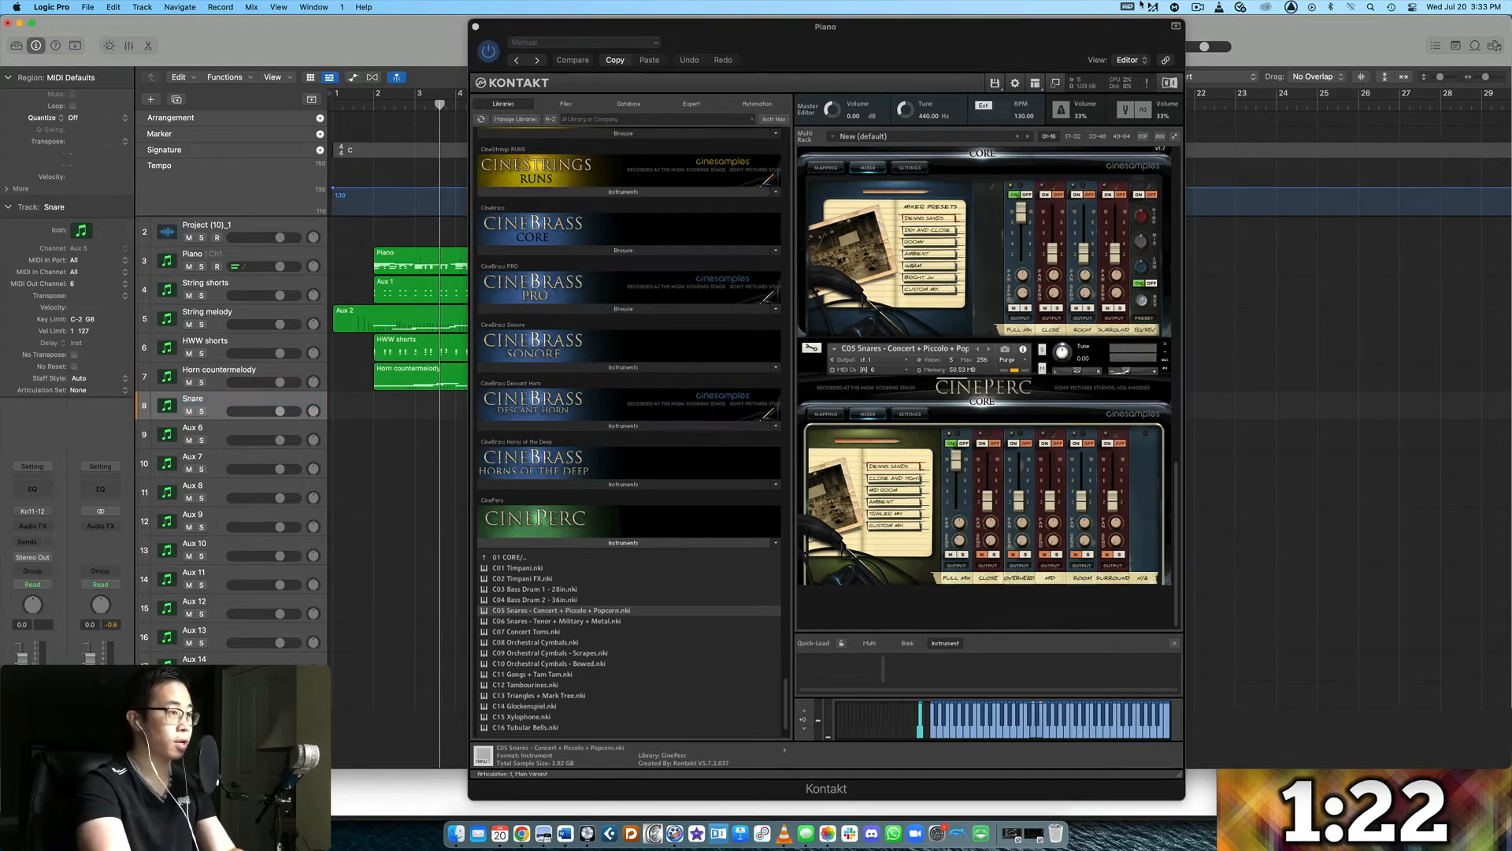
drag(1078, 22, 1034, 652)
key(space)
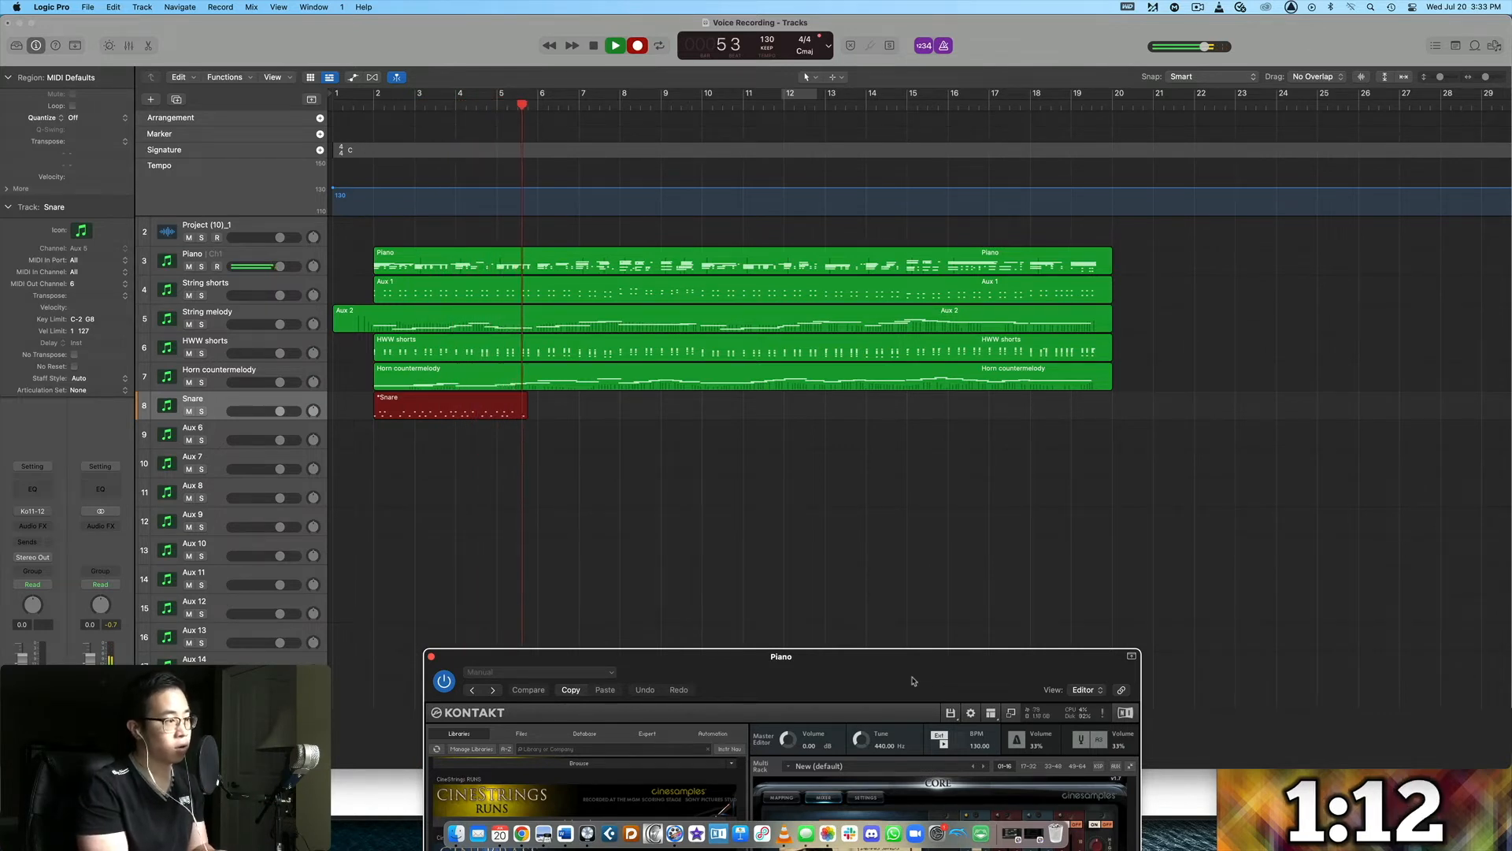
key(space)
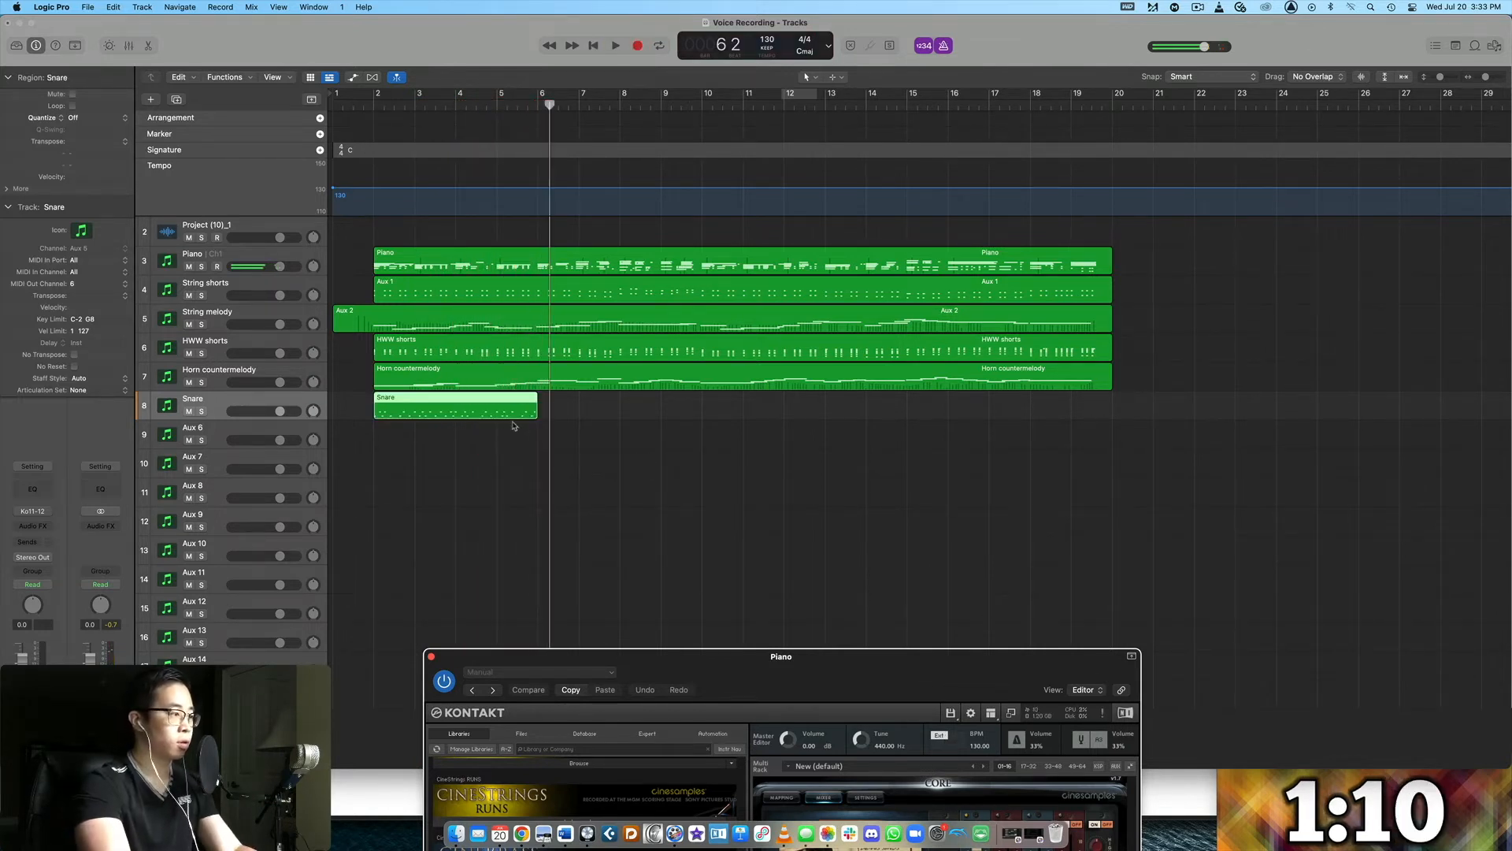
- Open the Snare region in the Piano Roll and shift the misplaced pair of notes late in bar 2 one sixteenth later
double_click(512, 415)
click(786, 487)
key(space)
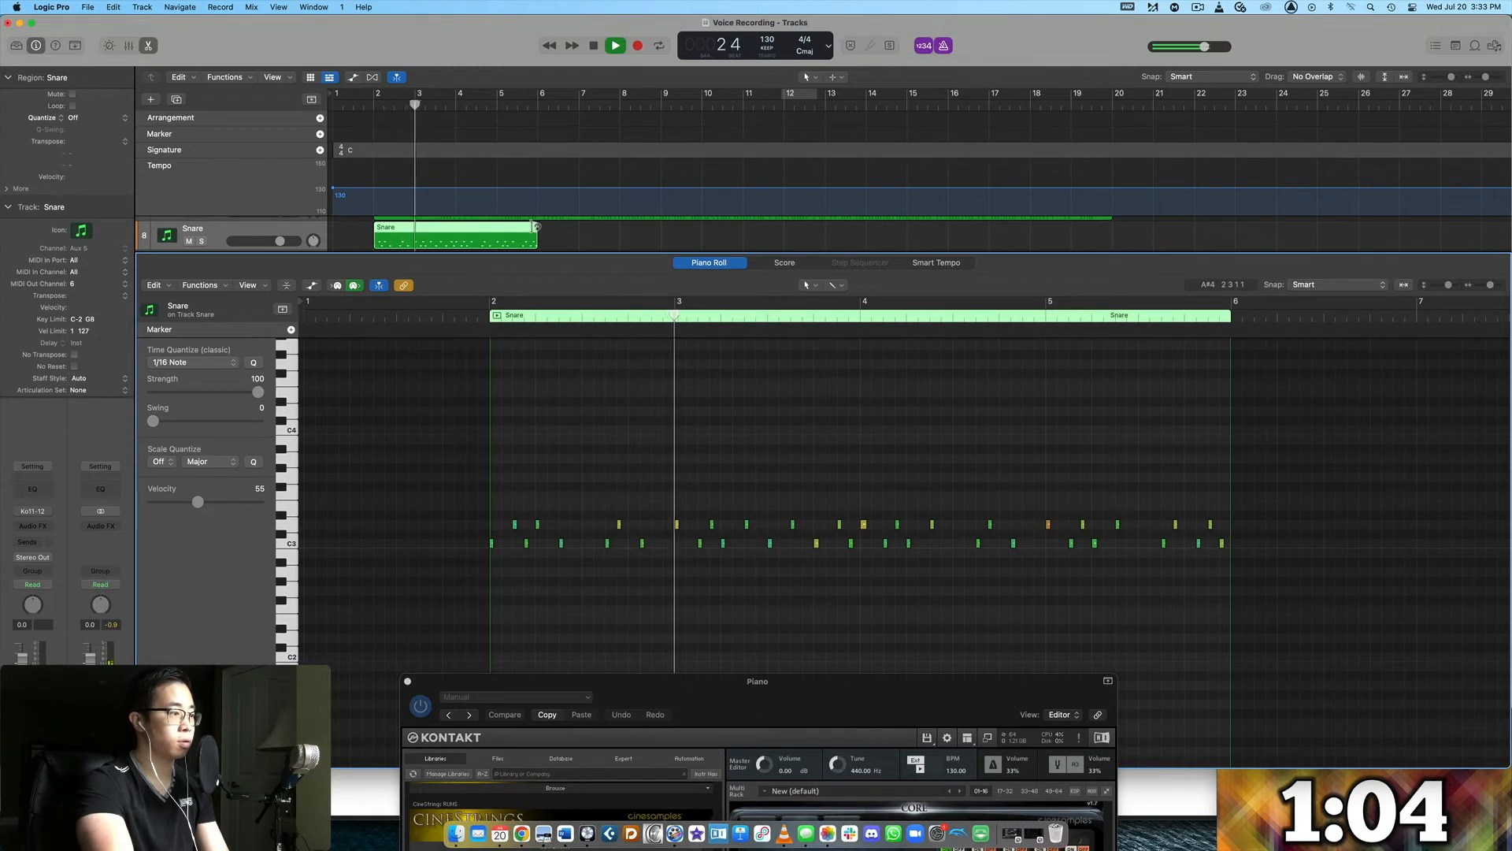
click(620, 525)
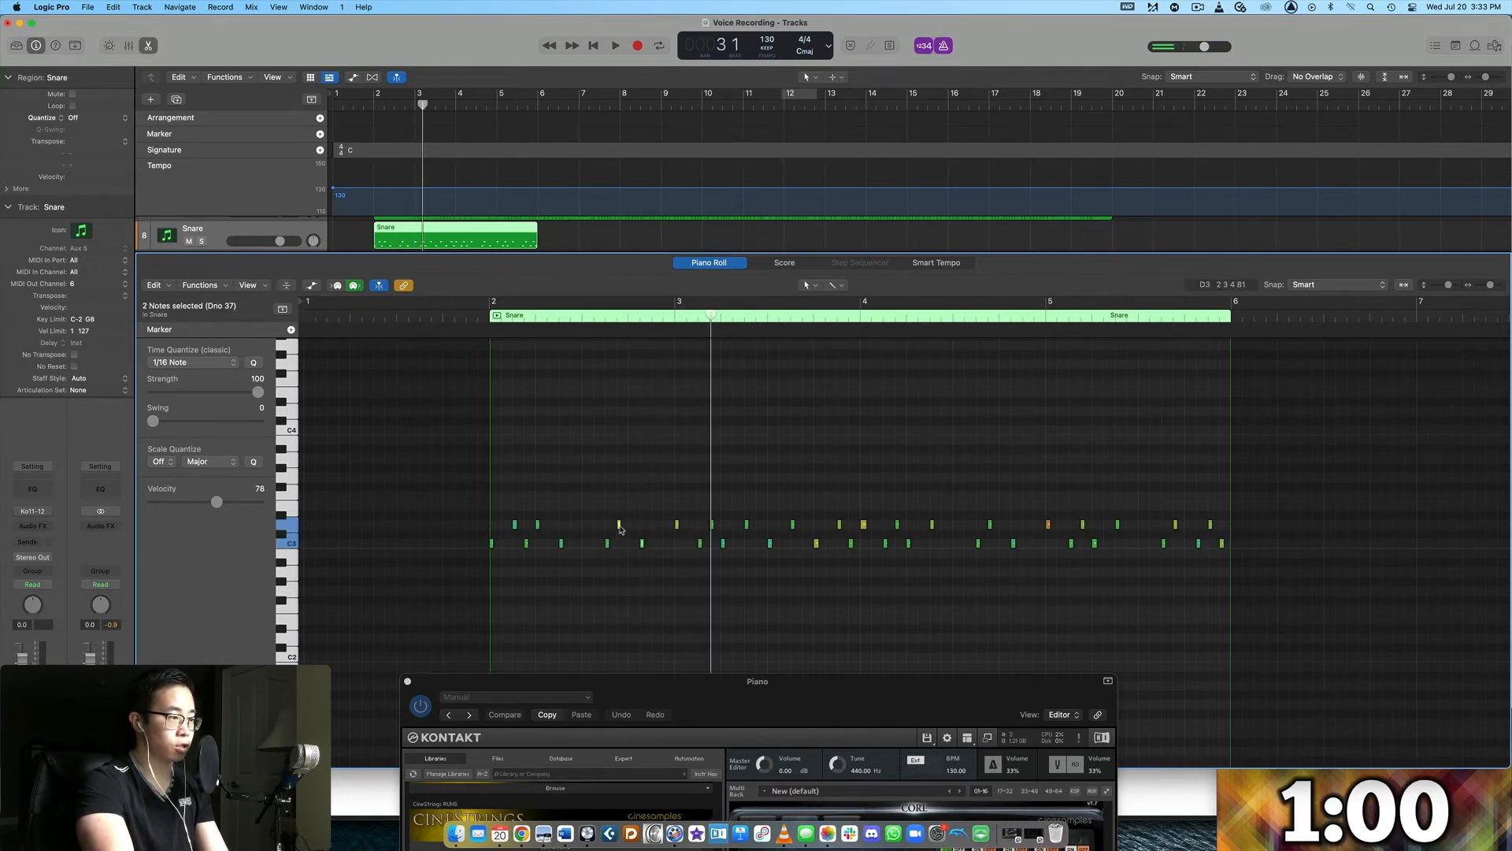
drag(619, 527, 631, 527)
- Play the snare pattern and shift the misplaced pair of notes late in bar 4 one sixteenth later, checking it by ear
key(space)
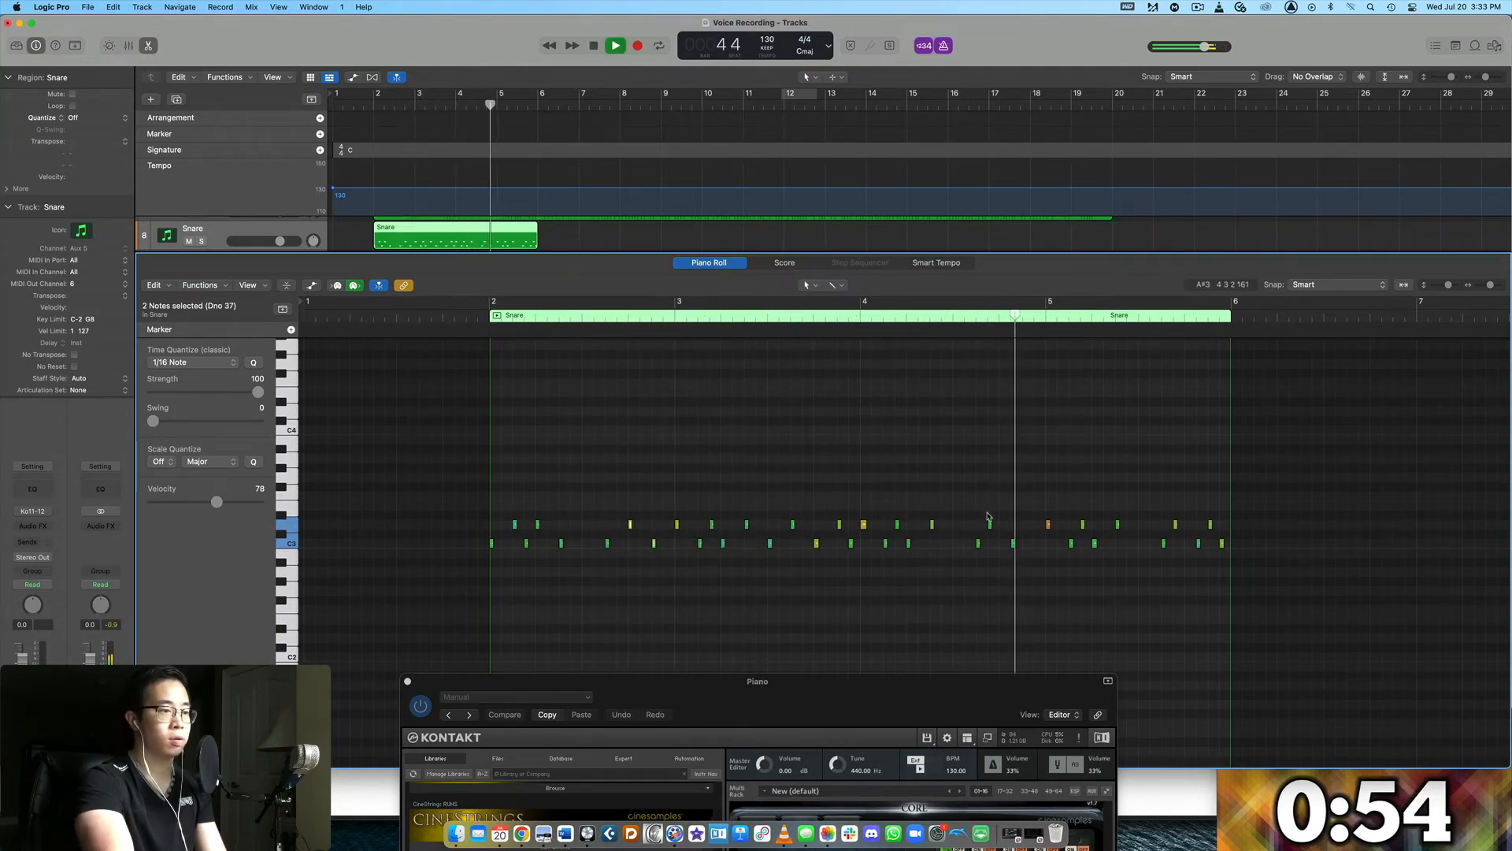
key(space)
drag(991, 525, 1003, 526)
click(986, 316)
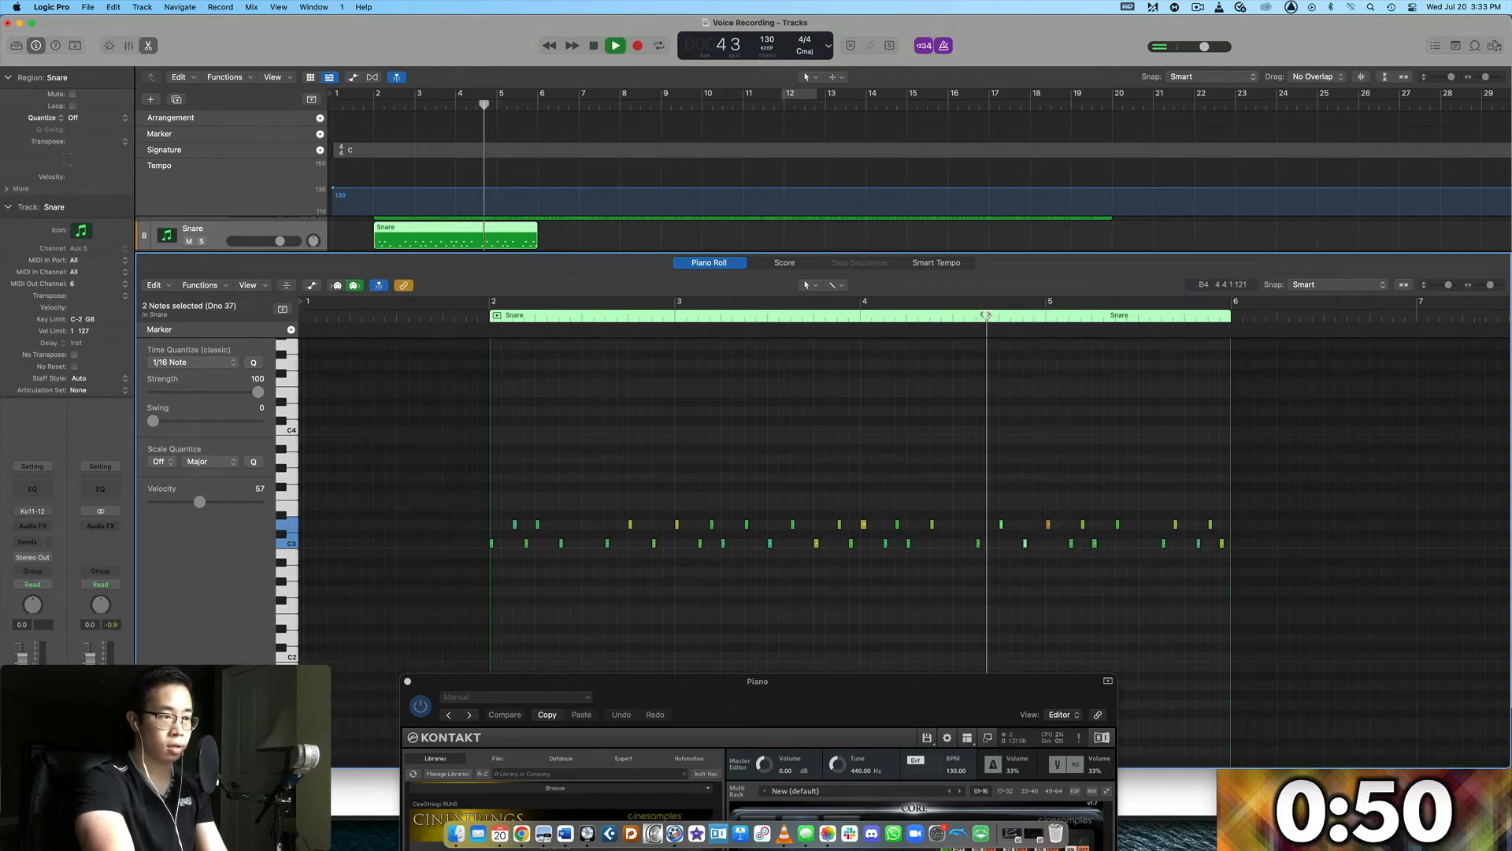
key(space)
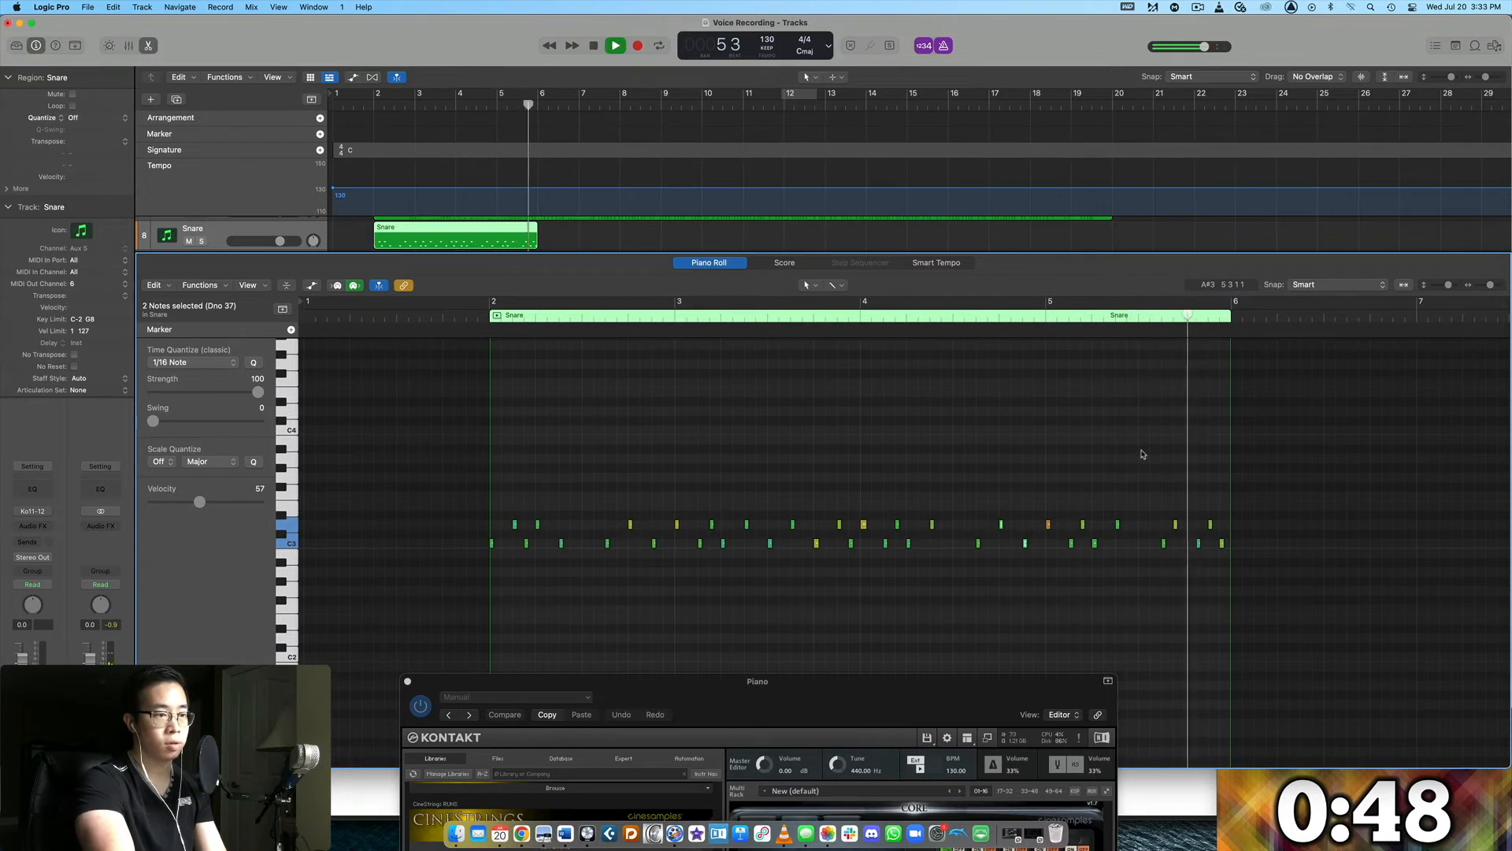
- Shift the last four snare notes at the end of bar 5 one sixteenth later
key(space)
click(1173, 517)
drag(1173, 512, 1237, 572)
drag(1176, 528, 1187, 528)
click(1240, 558)
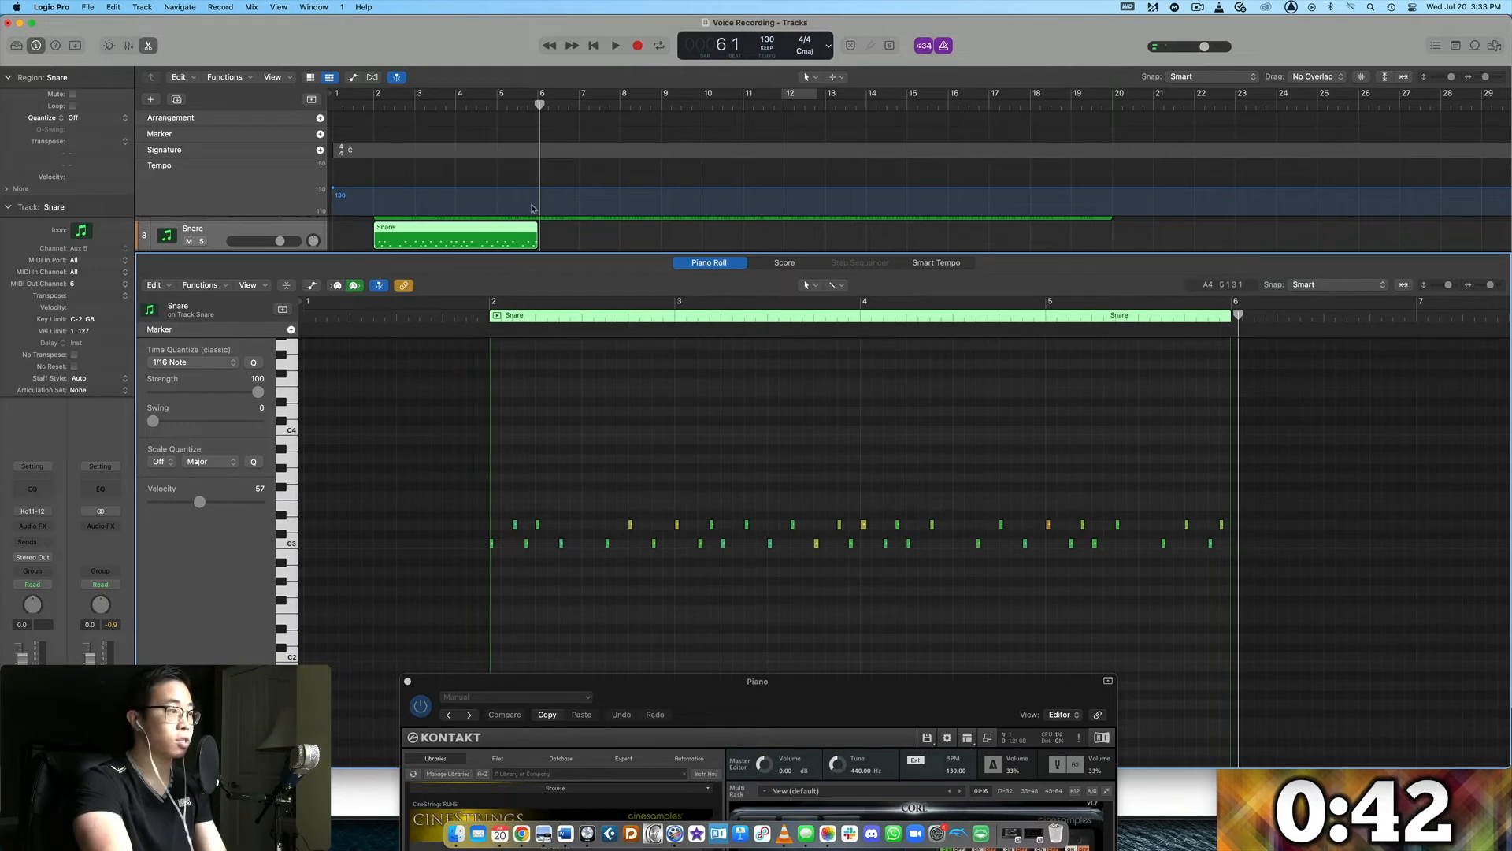
- Loop the Snare region until late in bar 19 and play back the ending to adjust where the loop stops
click(148, 44)
drag(532, 408, 1090, 425)
double_click(1080, 104)
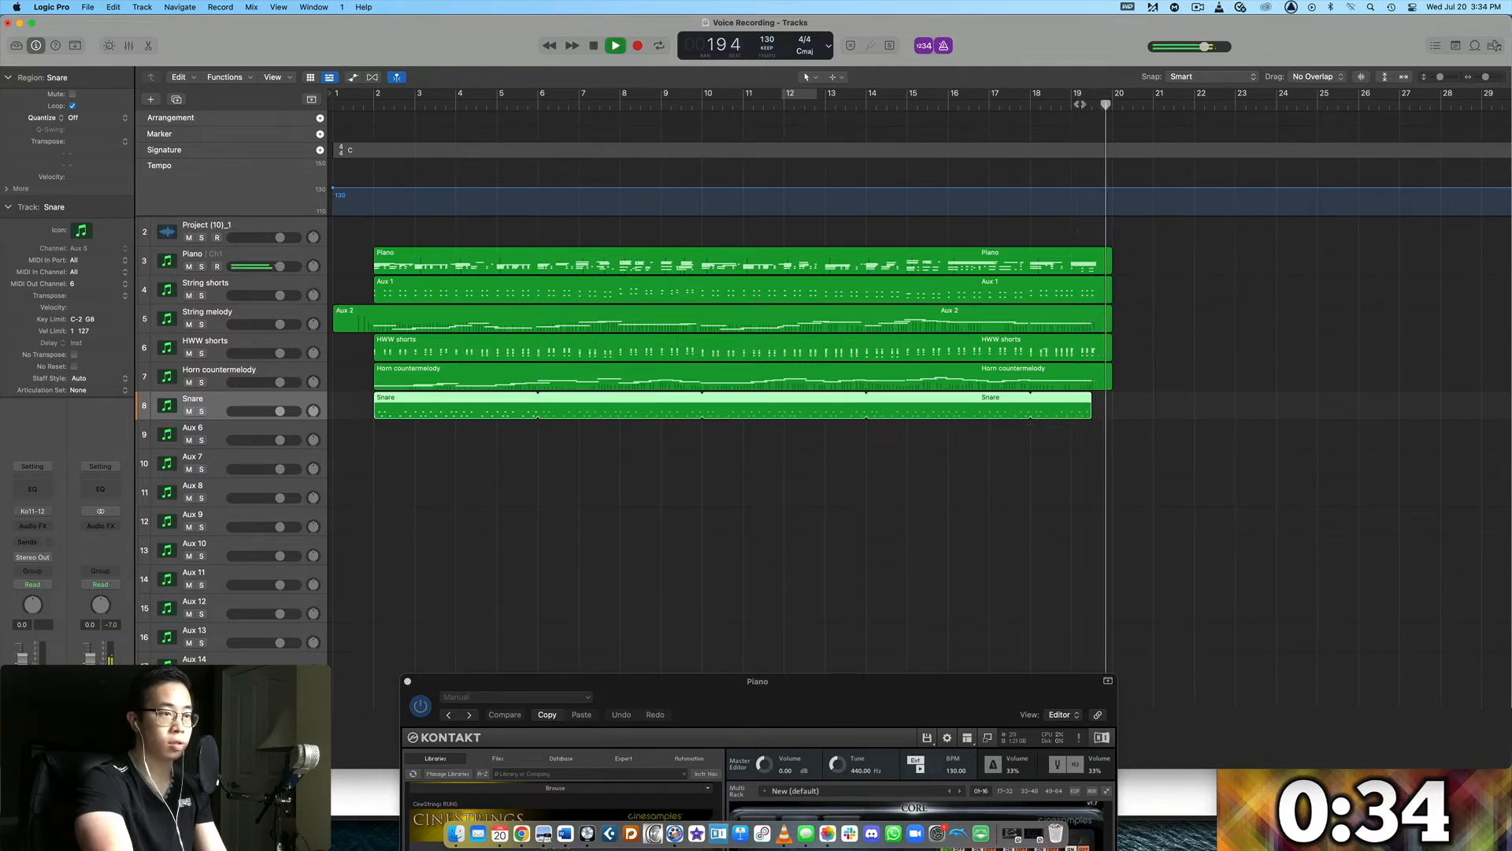
click(1075, 104)
drag(1092, 398, 1096, 398)
key(space)
- Load the CinePerc patch C08 Orchestral Cymbals into Kontakt and rename the Aux 6 track as Cymbal
click(201, 429)
drag(820, 679, 704, 113)
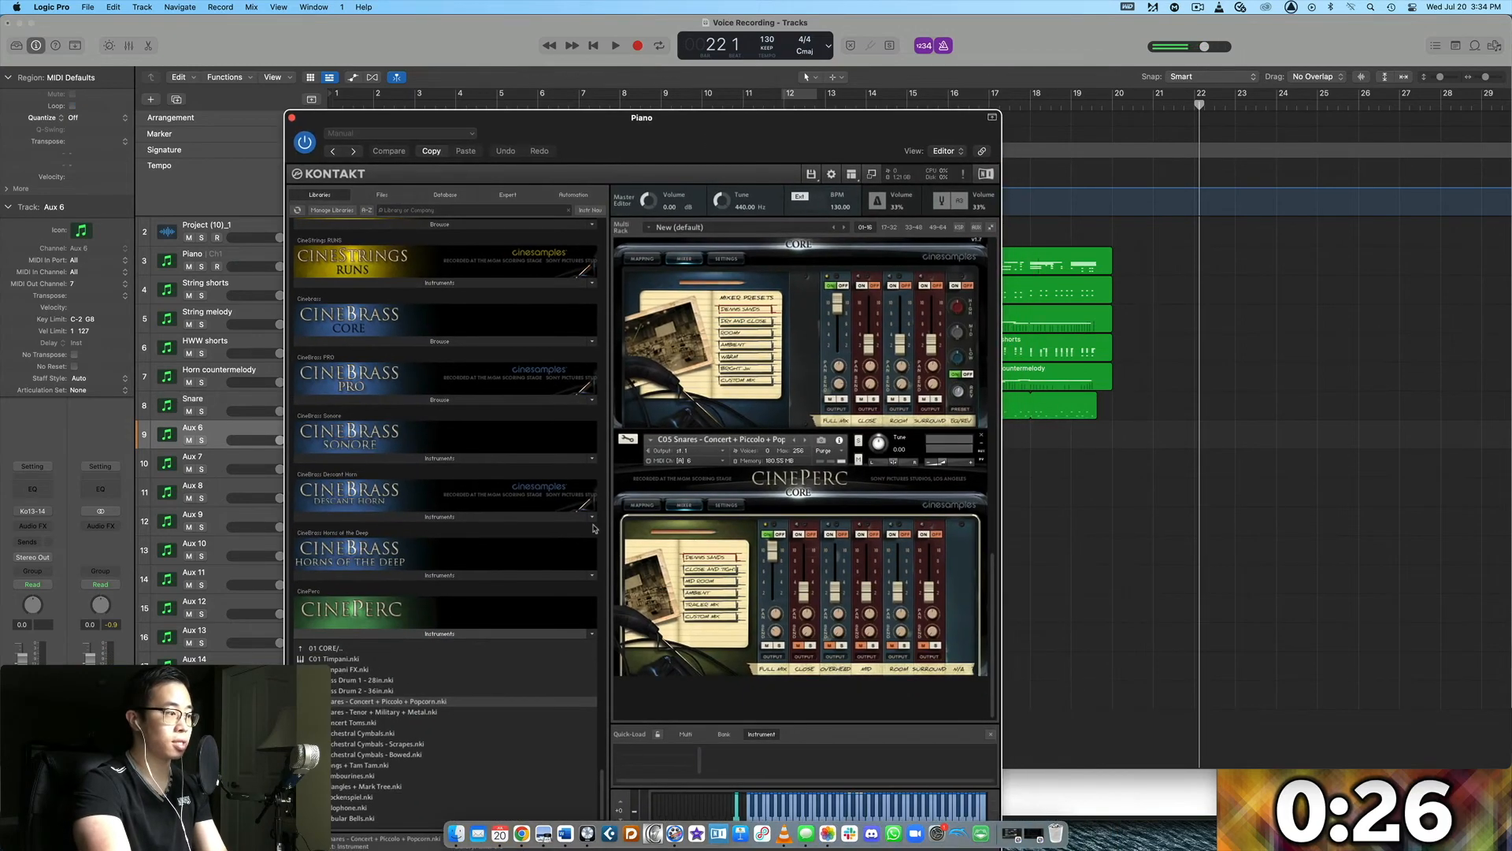
double_click(376, 735)
double_click(198, 430)
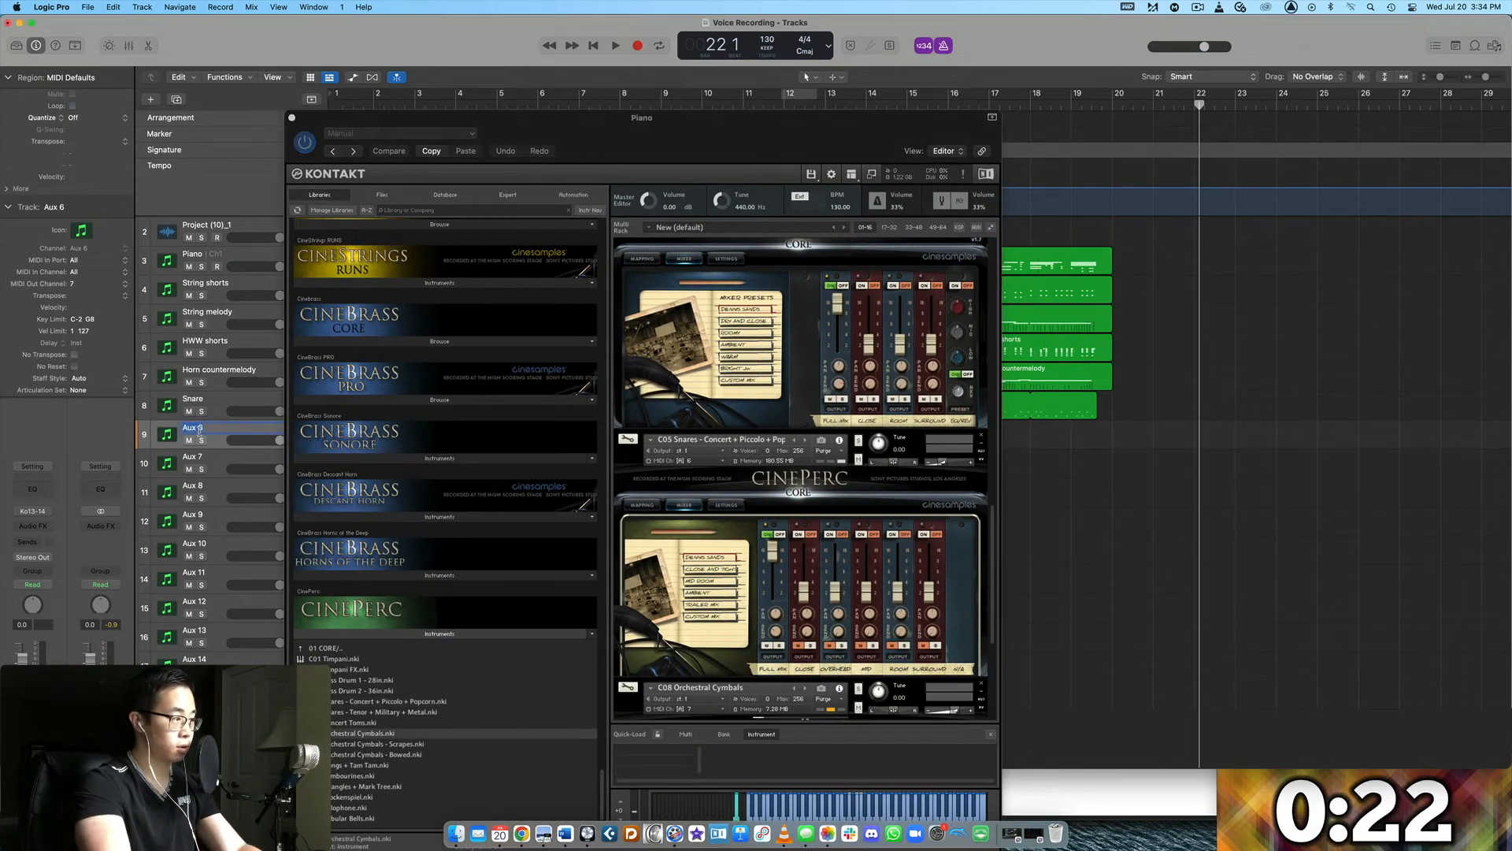
text(Cymbal)
- Lower the instrument volume of C08 Orchestral Cymbals in Kontakt
click(928, 497)
scroll(928, 498, down, 5)
drag(959, 465, 944, 469)
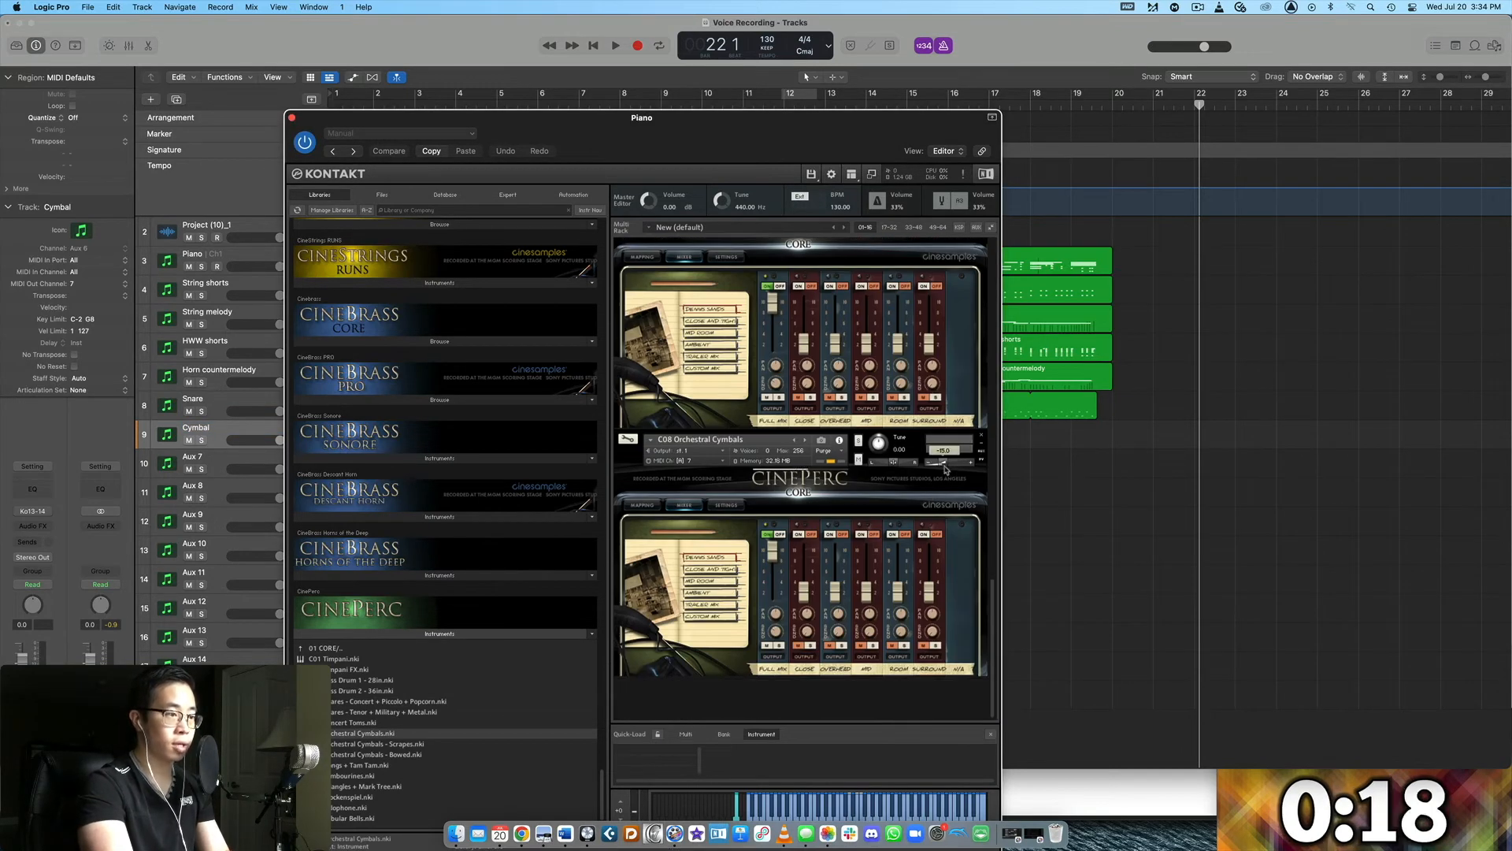
- Move Kontakt clear of the tracks and record cymbal notes on the Cymbal track around bars 9 and 10
drag(839, 117, 732, 619)
click(758, 159)
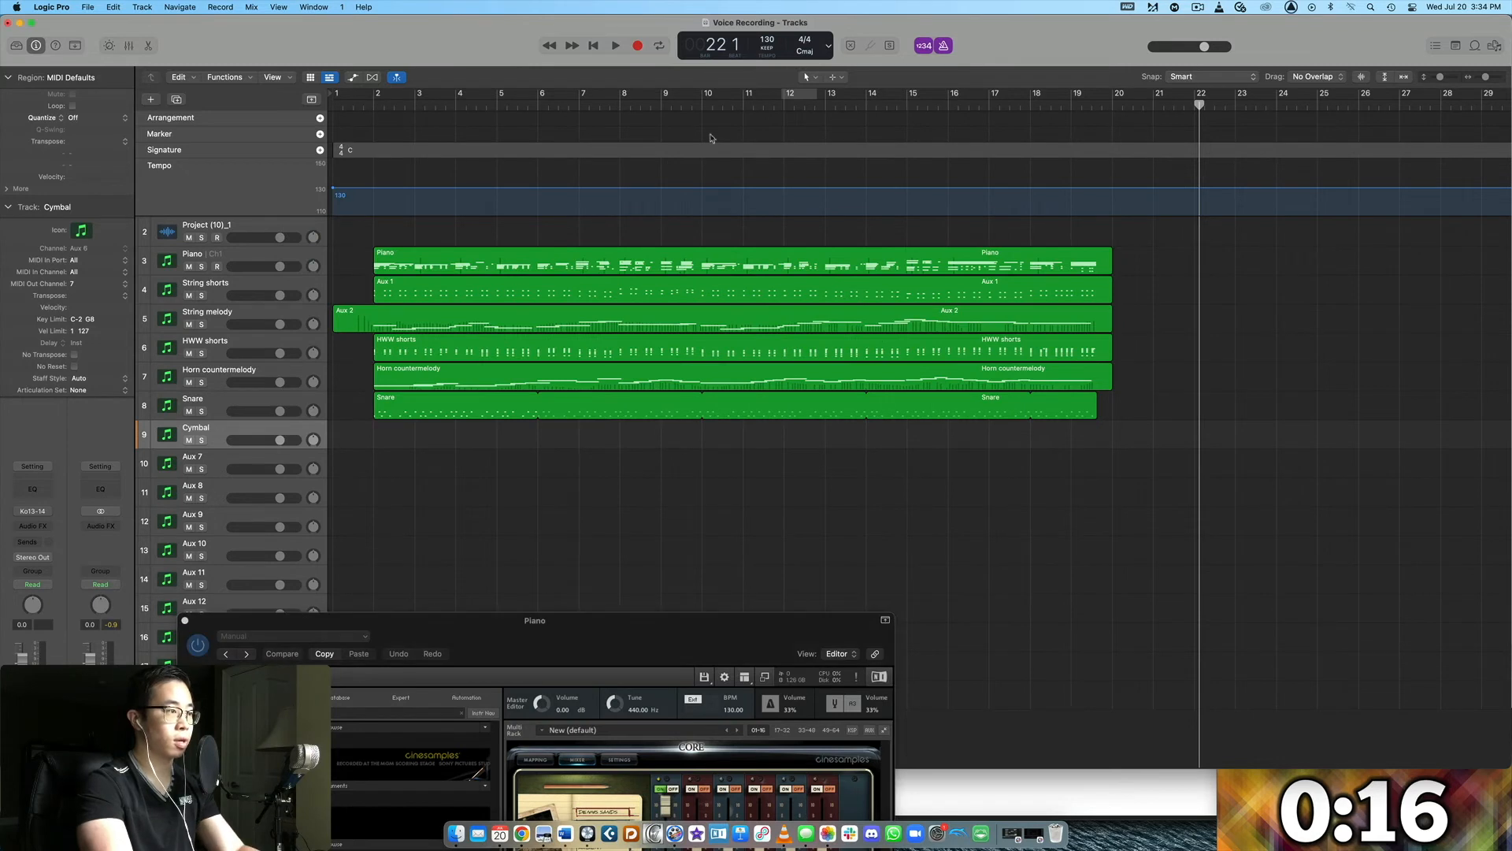
click(660, 101)
key(space)
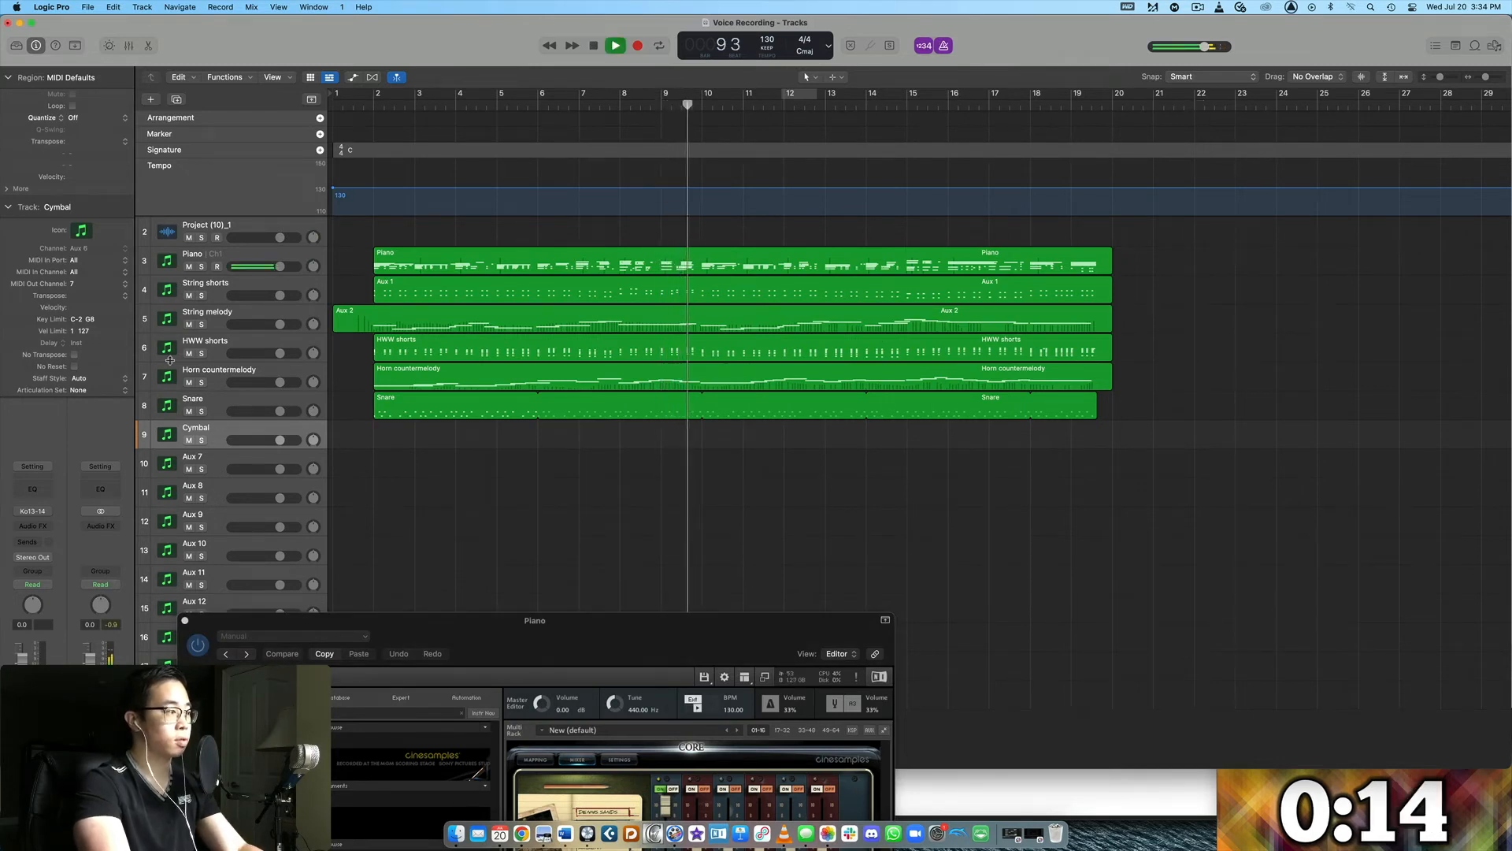
click(598, 102)
key(r)
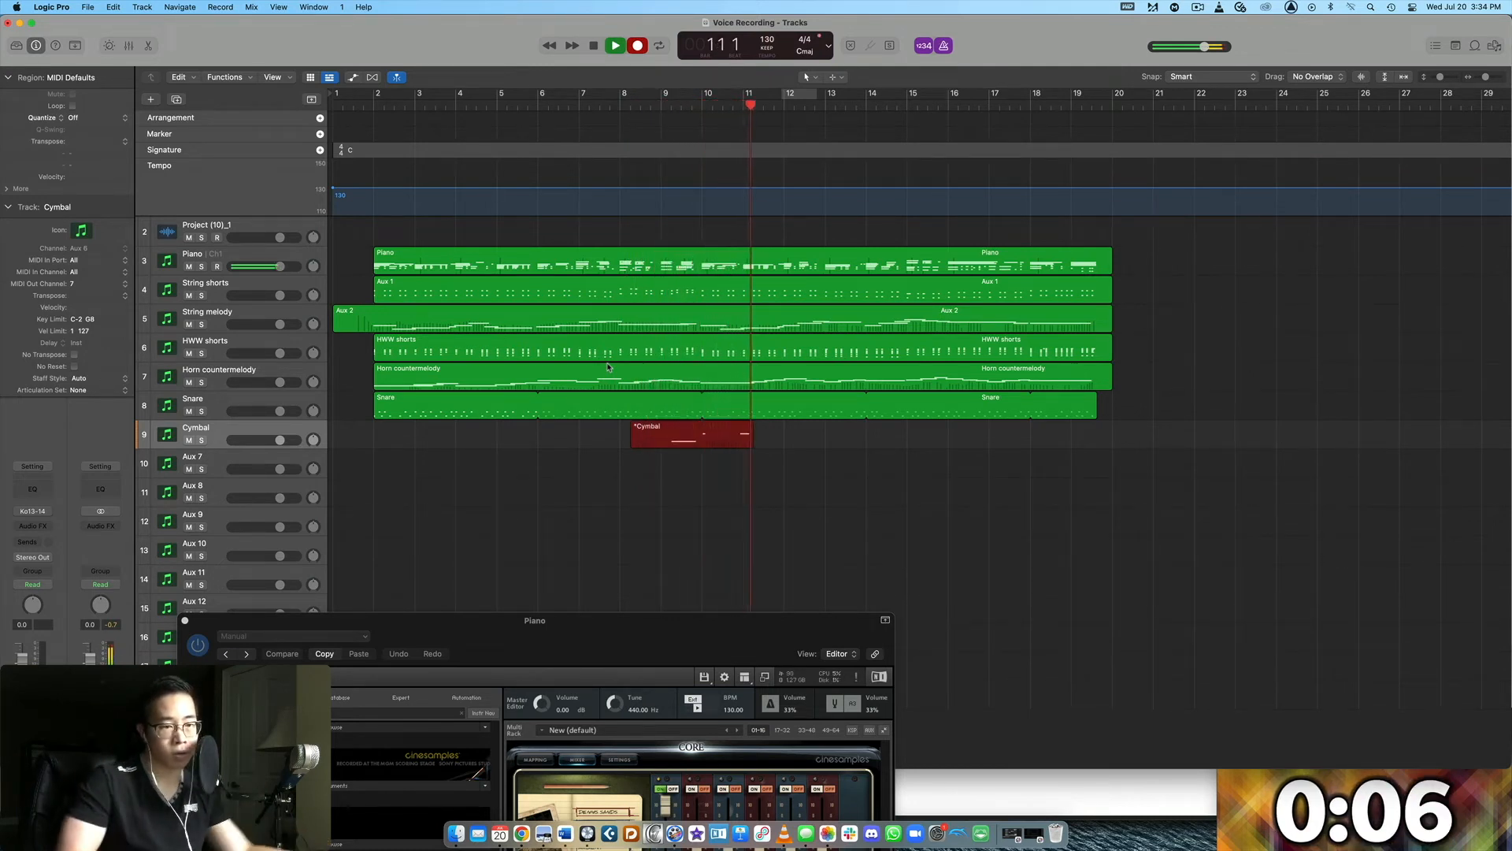
key(space)
- Lengthen the first note of the Cymbal region up to bar 10 and move the C4 note slightly earlier onto bar 10
double_click(693, 433)
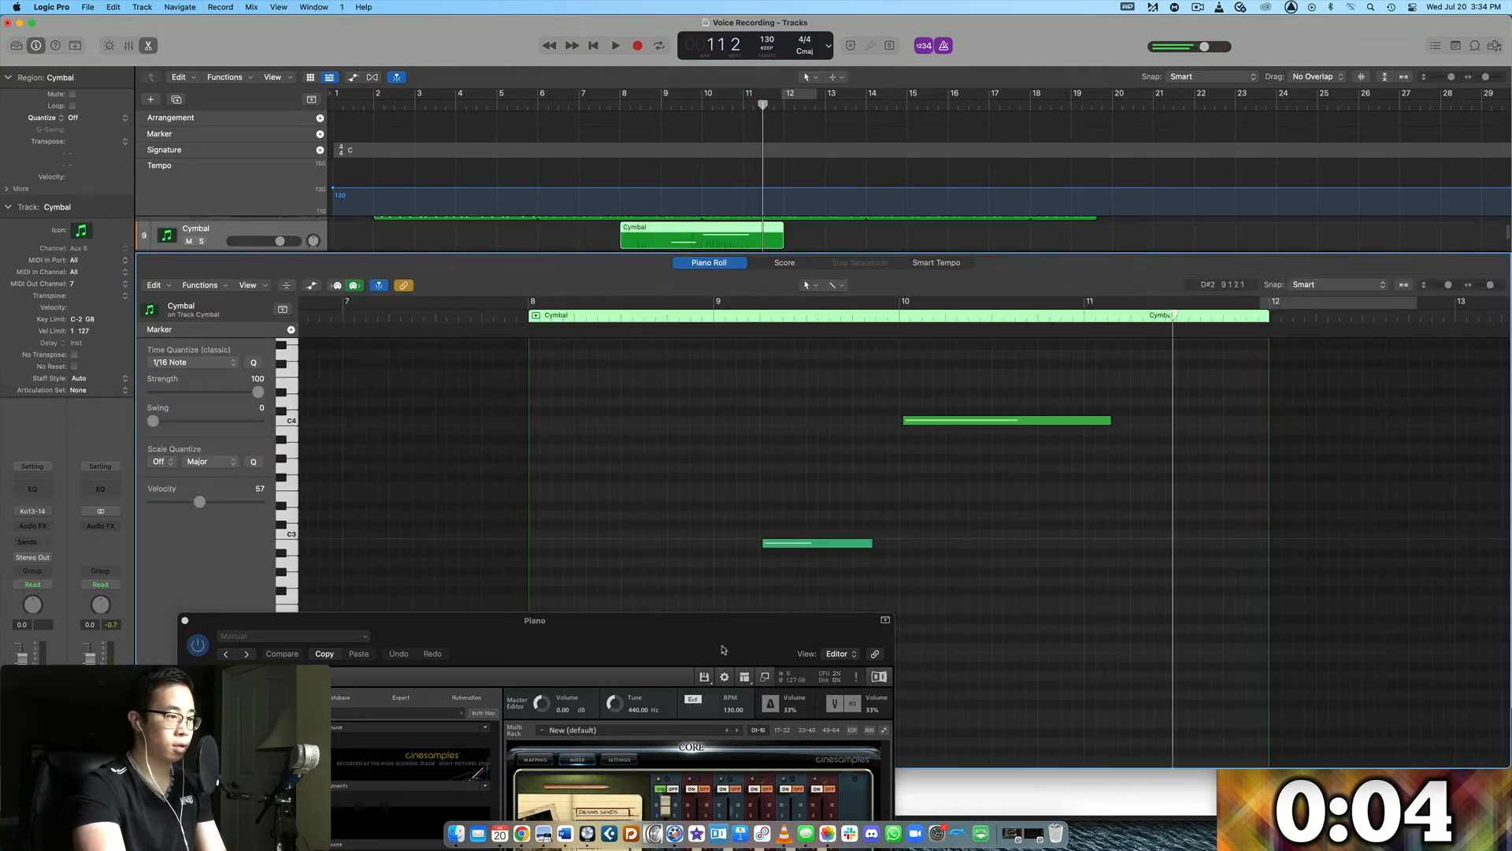
drag(872, 543, 897, 545)
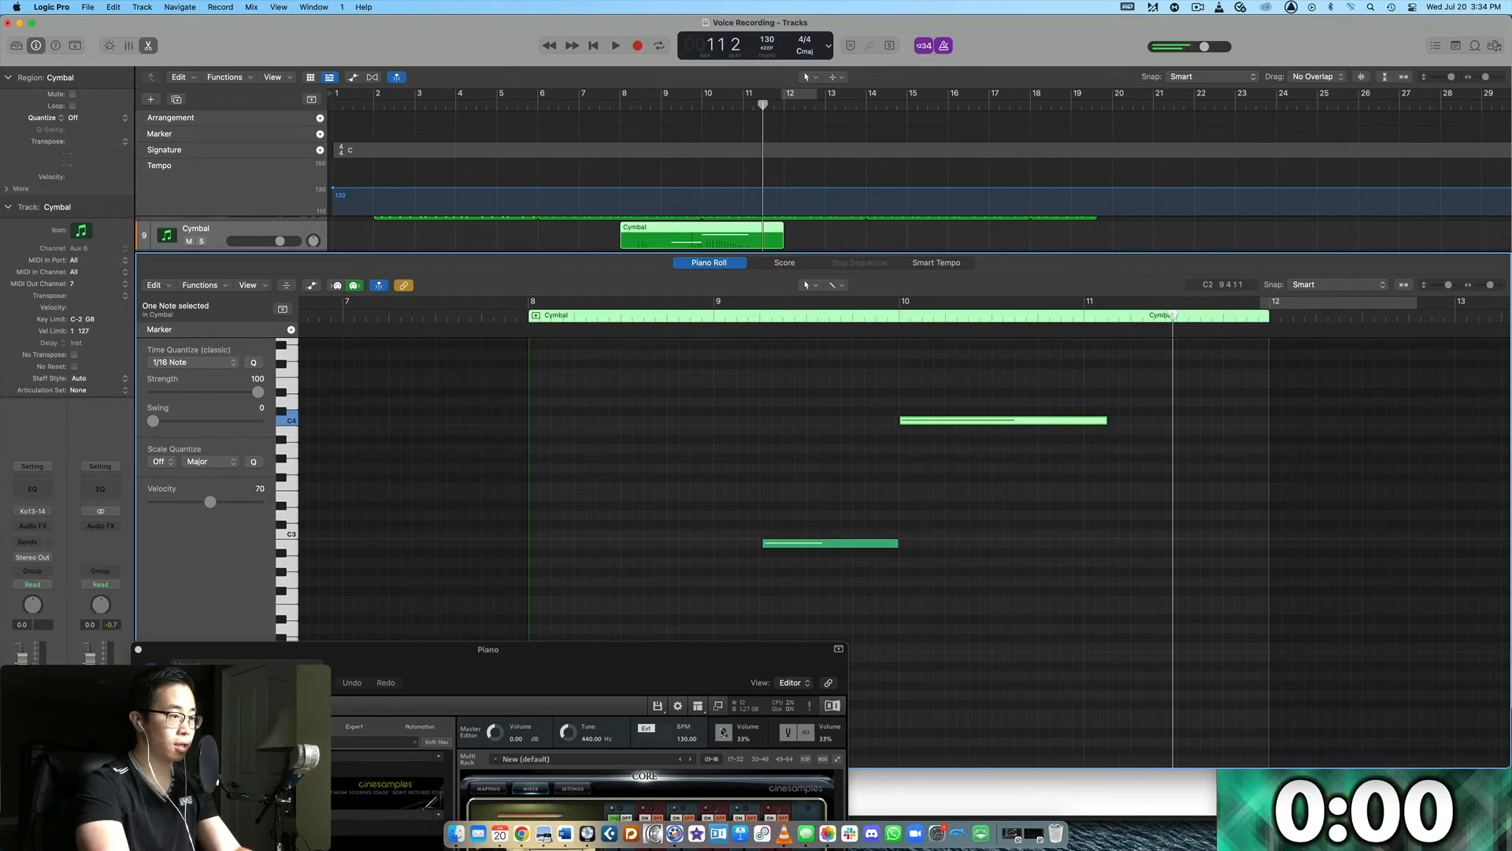
- Bring the Kontakt window back into view and switch to Chrome to pause the 10 Minute Timer video before returning to Logic Pro
drag(695, 683, 770, 297)
click(1292, 792)
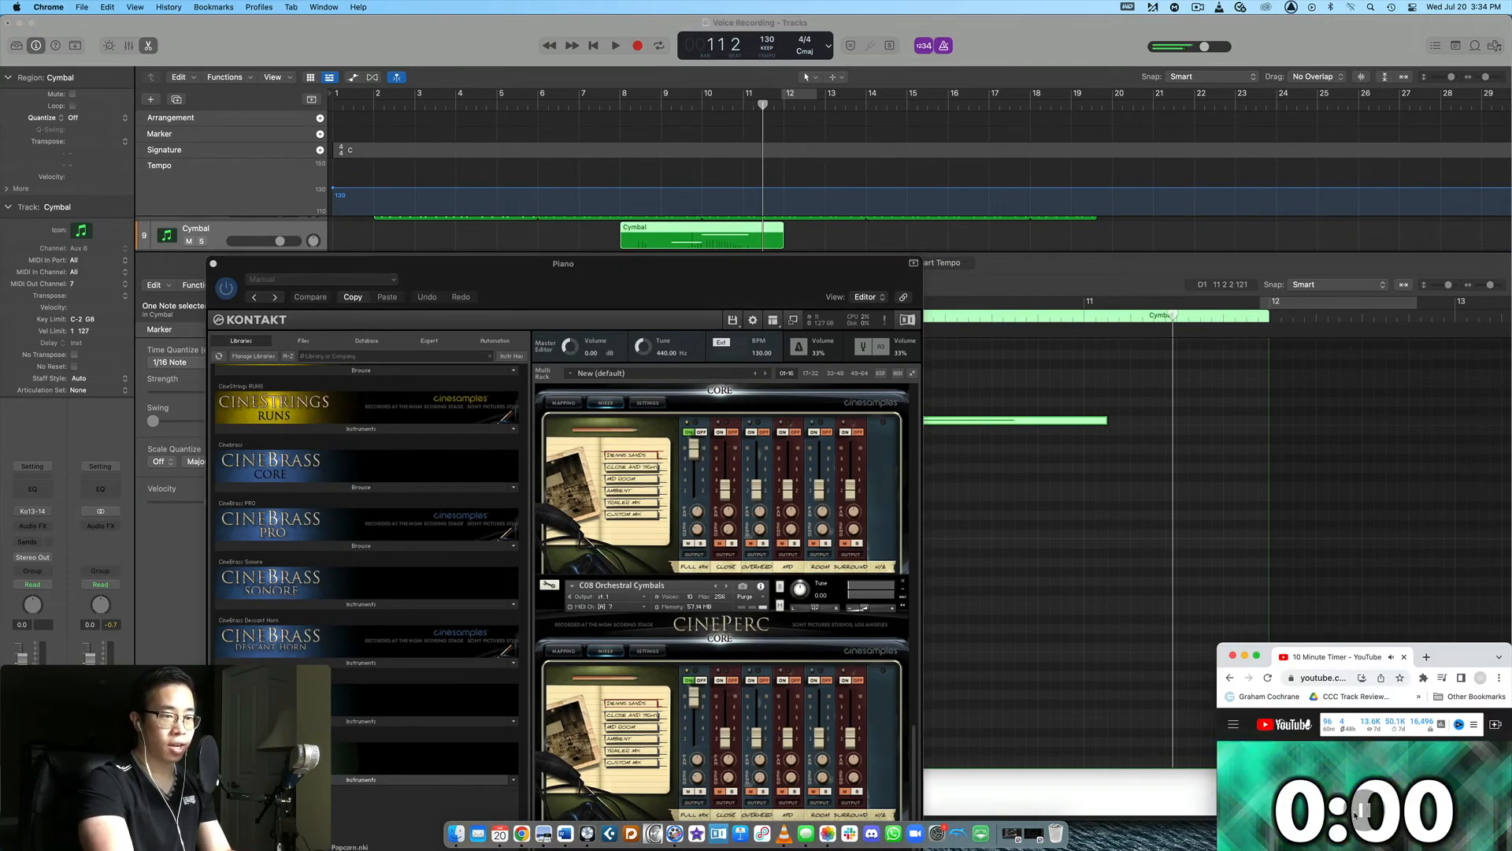
click(936, 515)
key(space)
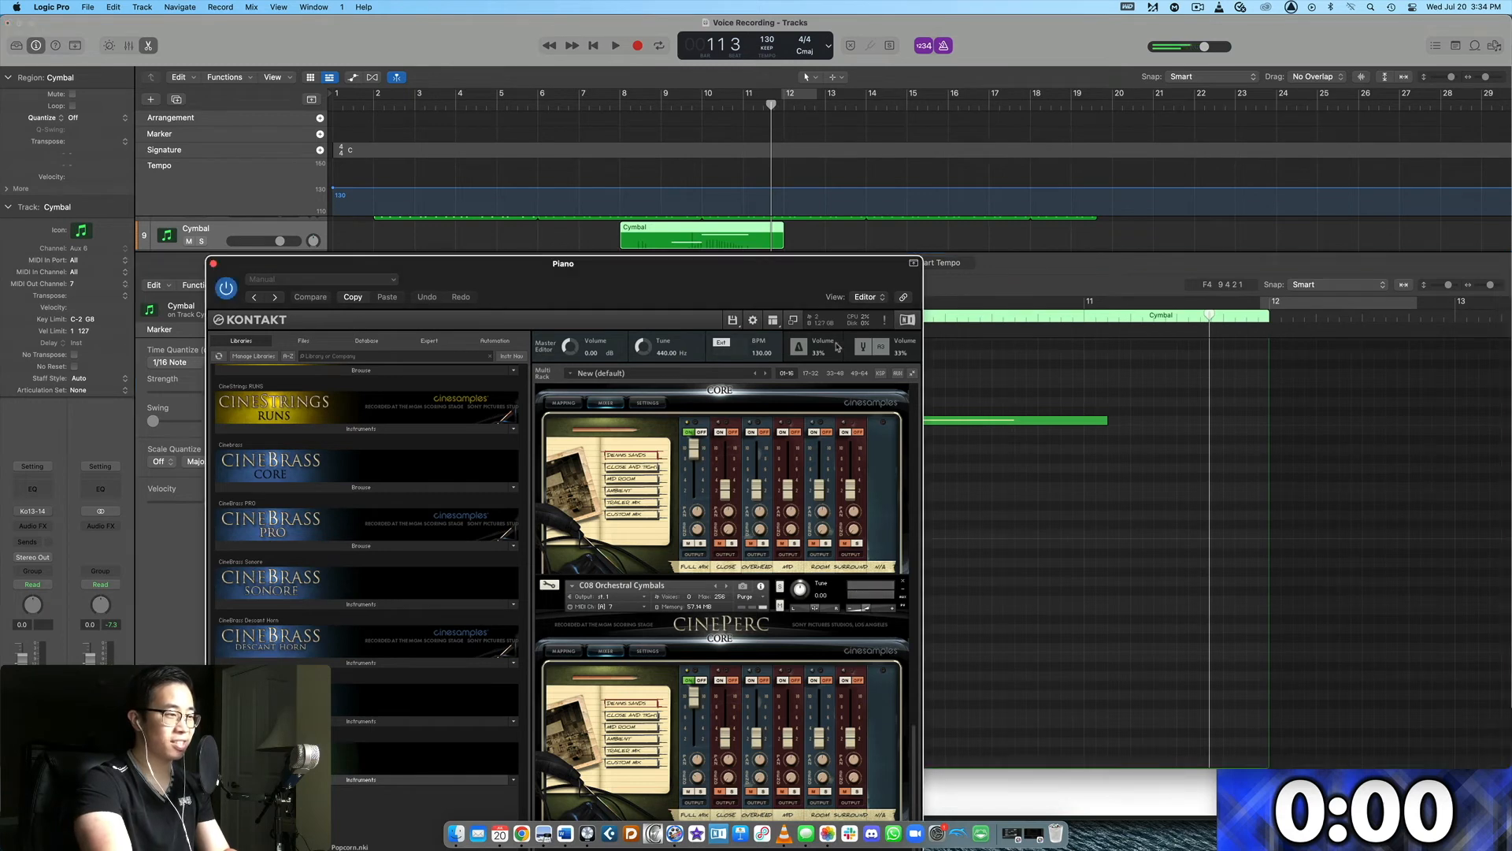
- Move Kontakt clear of the Piano Roll, play the cymbal part from bar 9, and raise the C4 note's velocity to 116
drag(791, 295, 461, 539)
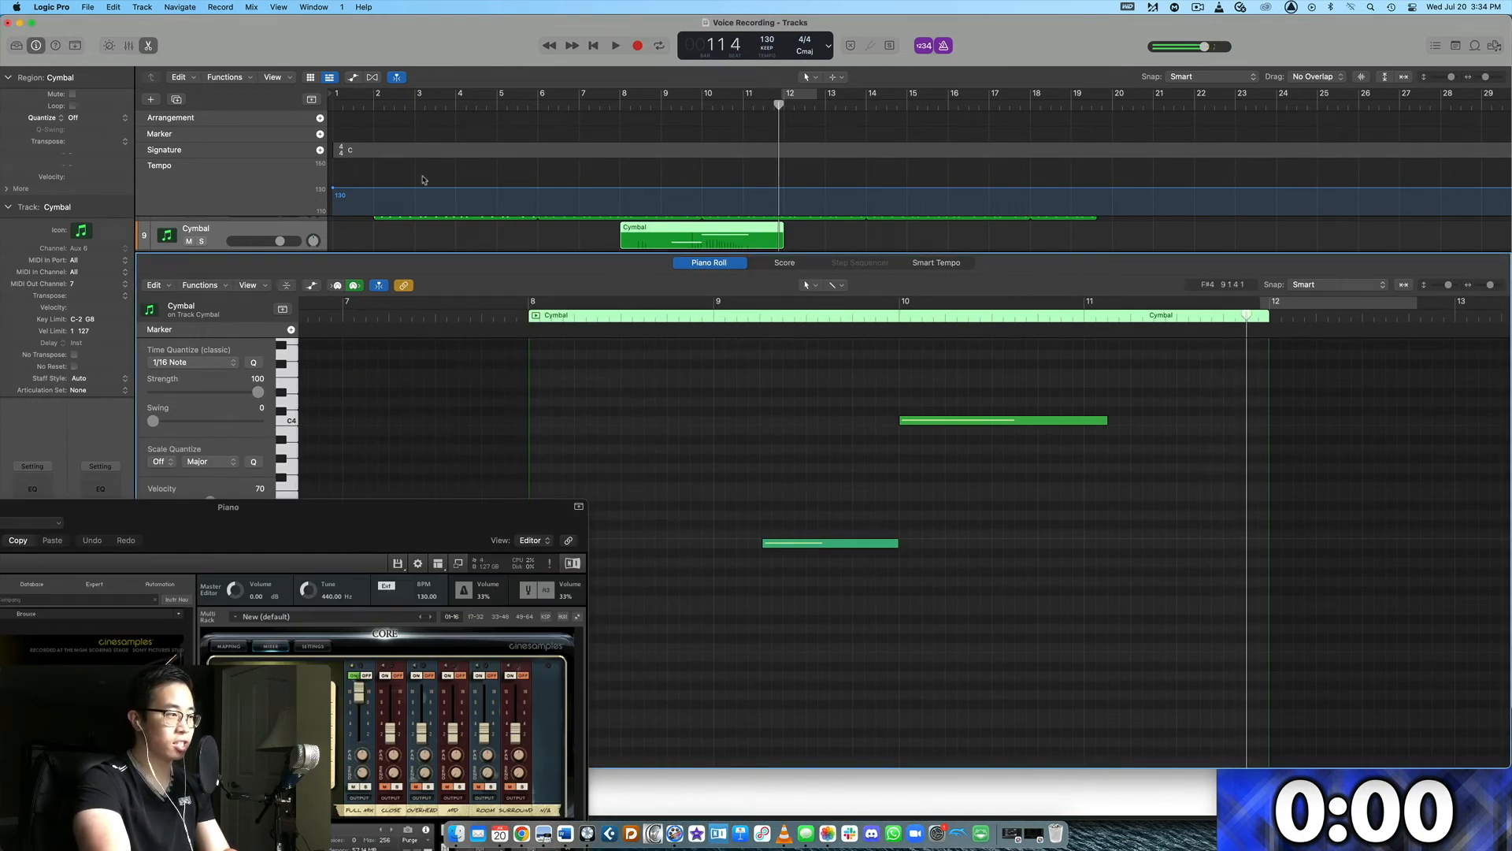
double_click(673, 110)
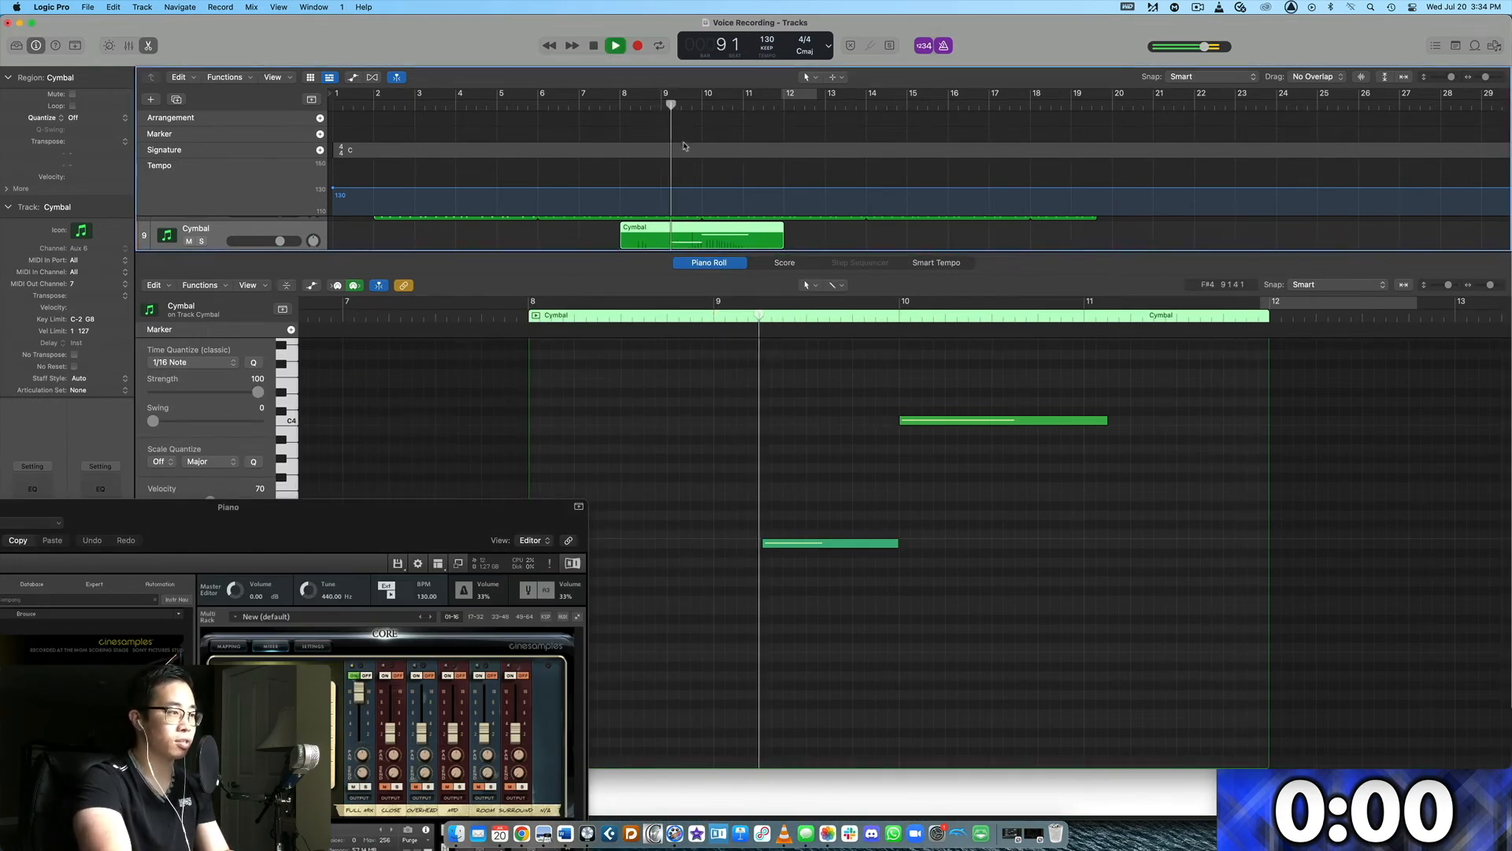
click(906, 420)
key(space)
drag(202, 569, 193, 827)
drag(242, 504, 255, 504)
- Bring Kontakt back into view, nudge the C08 Orchestral Cymbals instrument volume up slightly, and play the cymbal part again from bar 9
drag(508, 786, 558, 371)
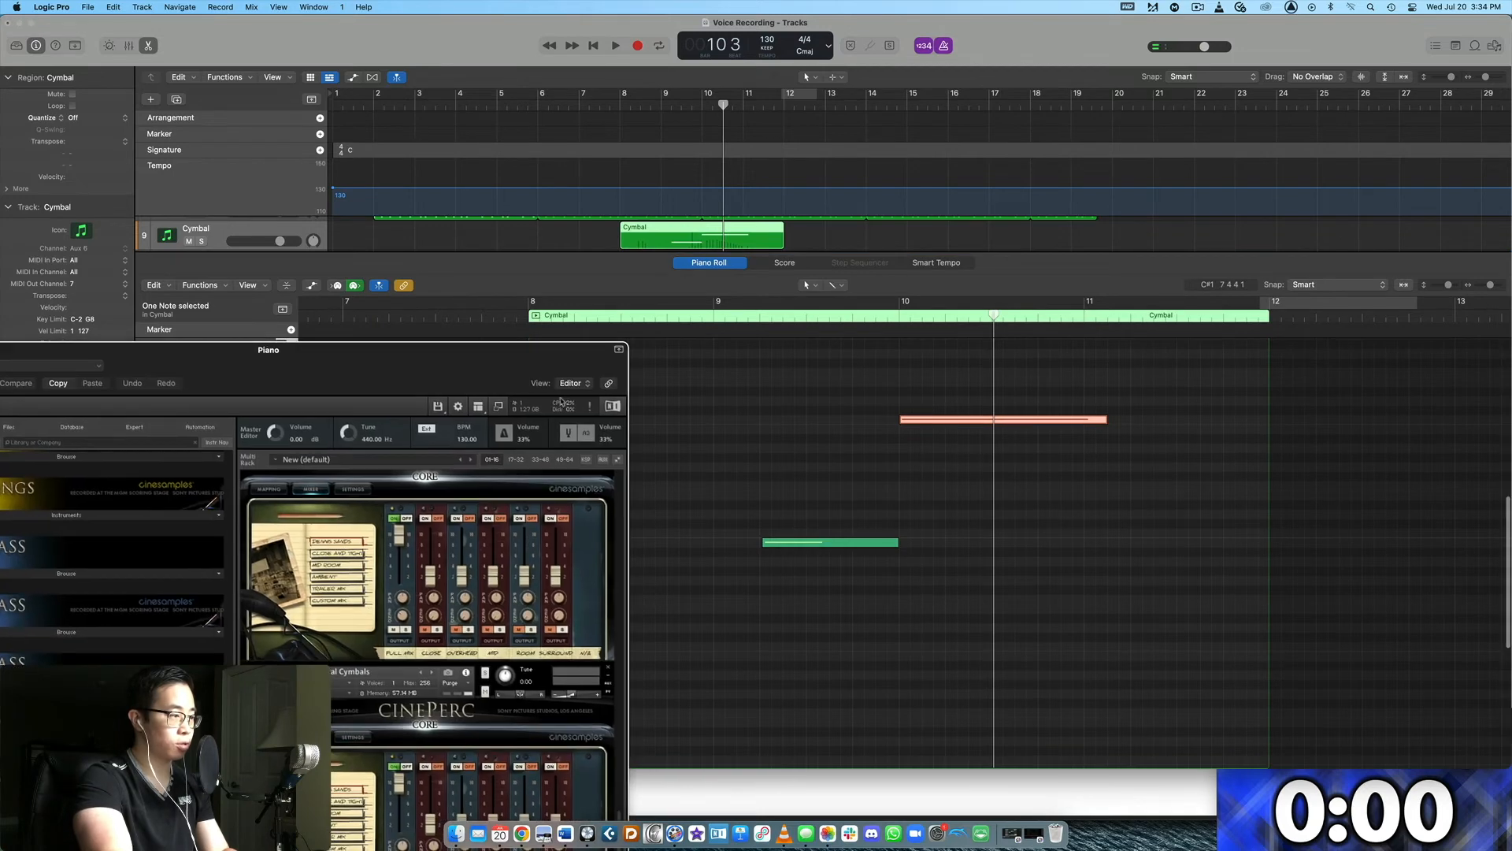
drag(567, 694, 570, 695)
click(752, 304)
key(space)
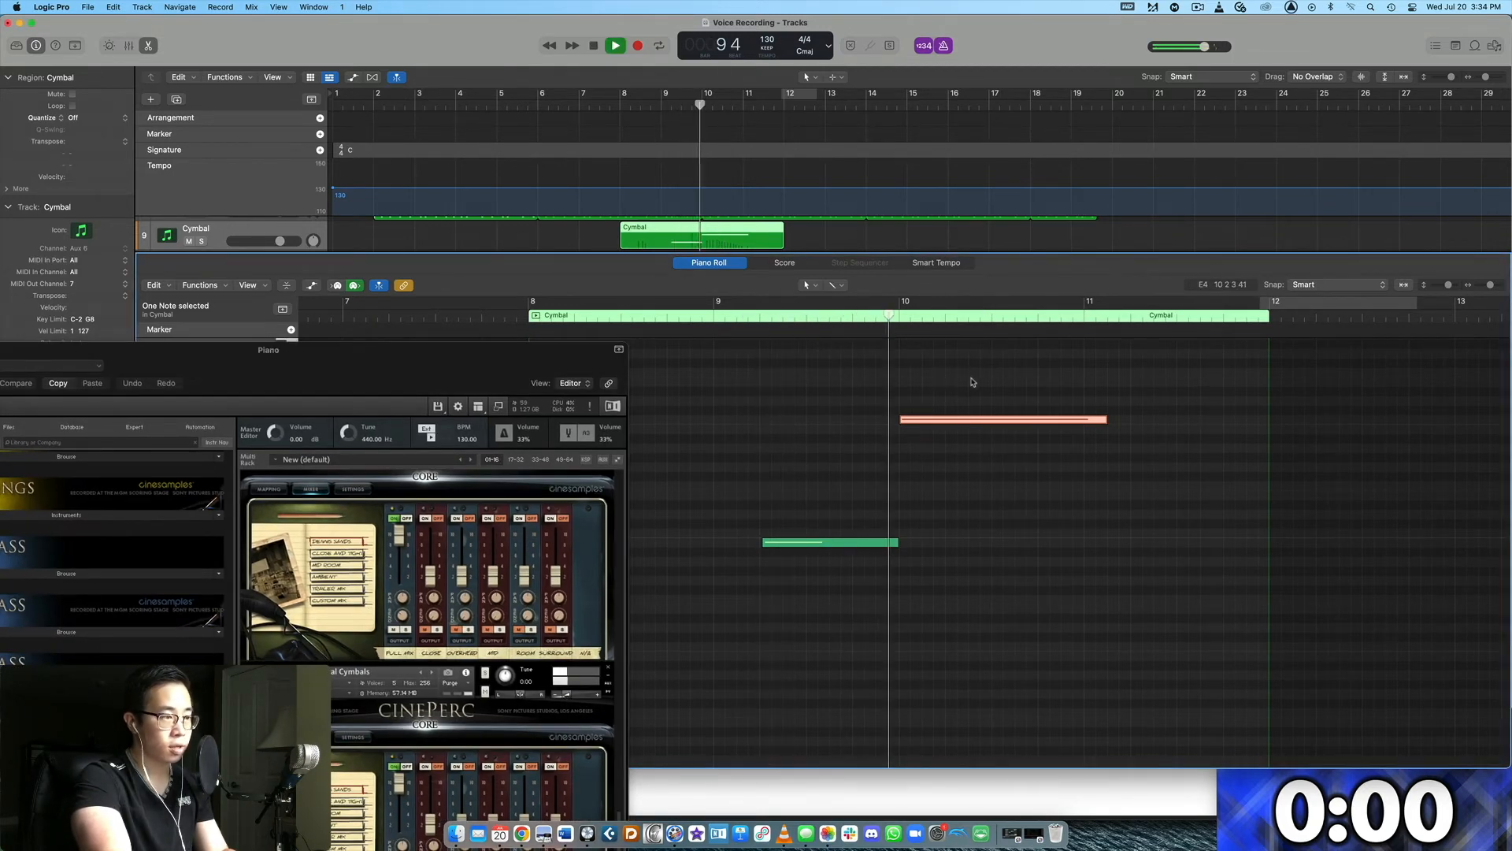
key(space)
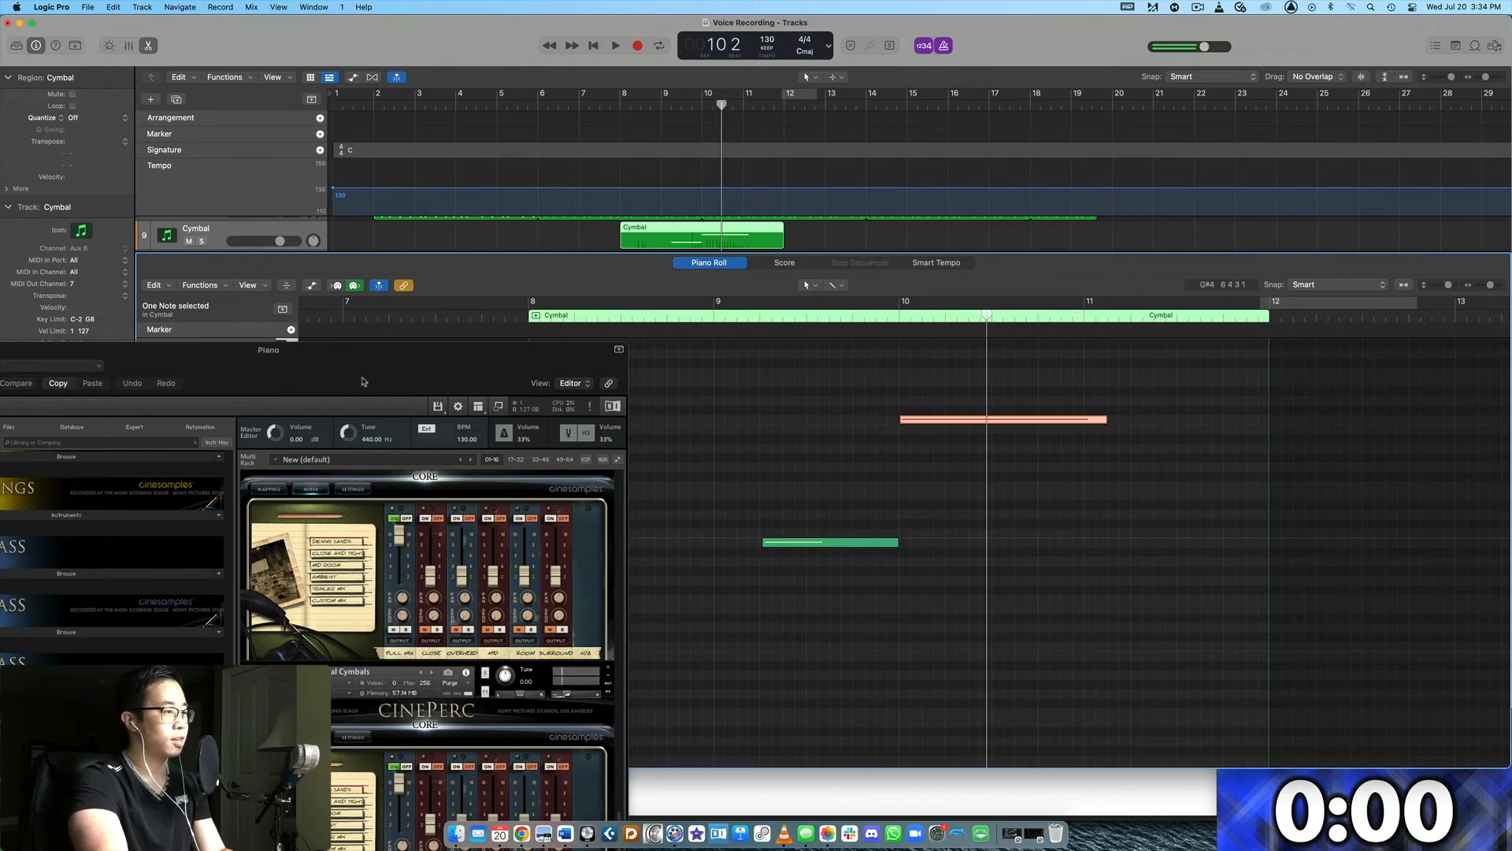
- Close the Kontakt window and the Piano Roll, and deselect the Cymbal region
drag(191, 386, 866, 131)
click(594, 96)
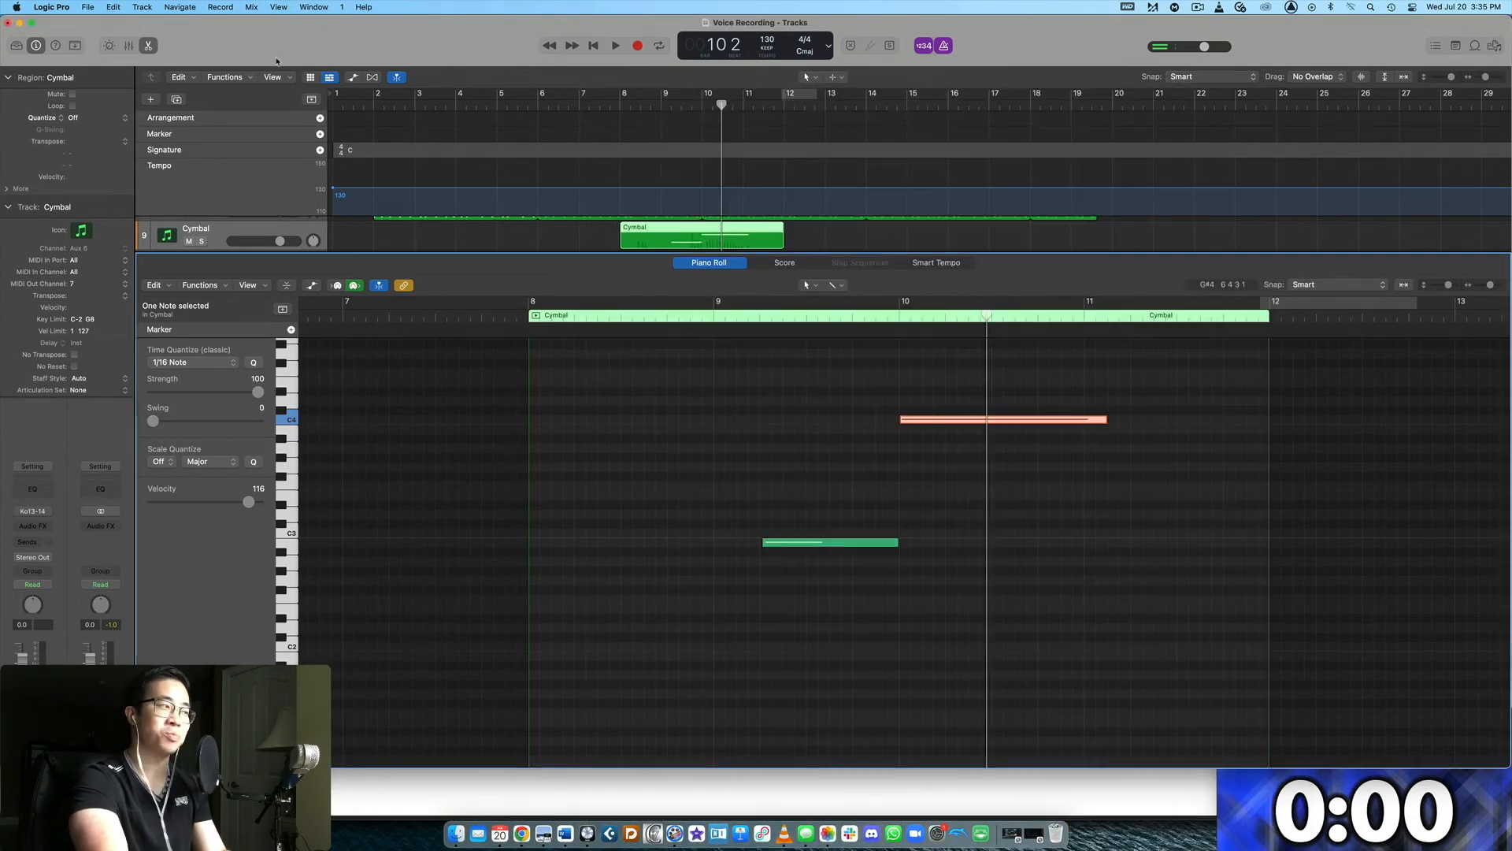
click(148, 45)
click(878, 451)
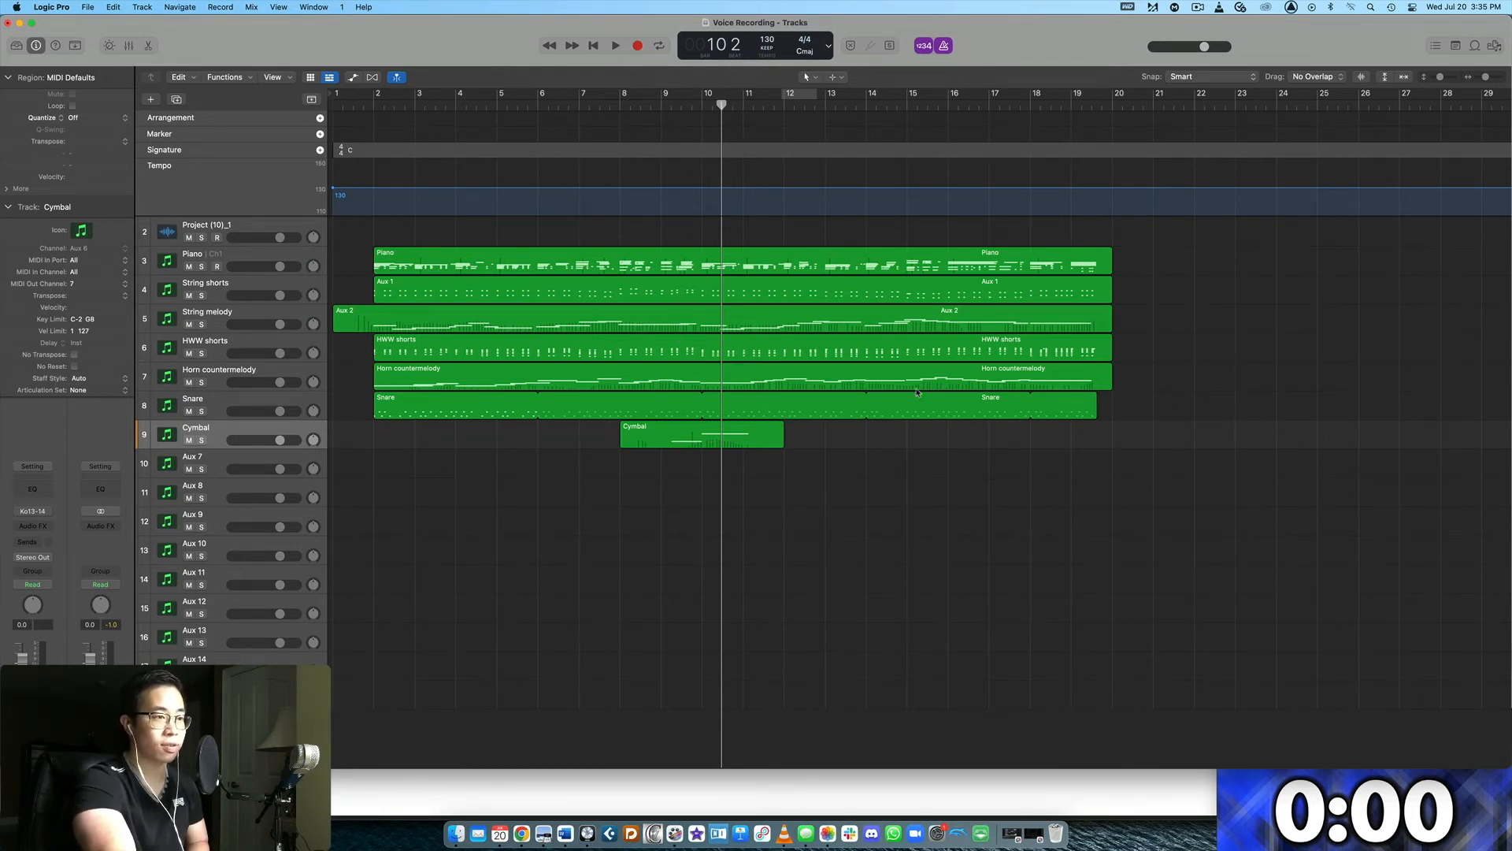
- Play the full piece from bar 1 through to its end with the metronome click turned off
key(Return)
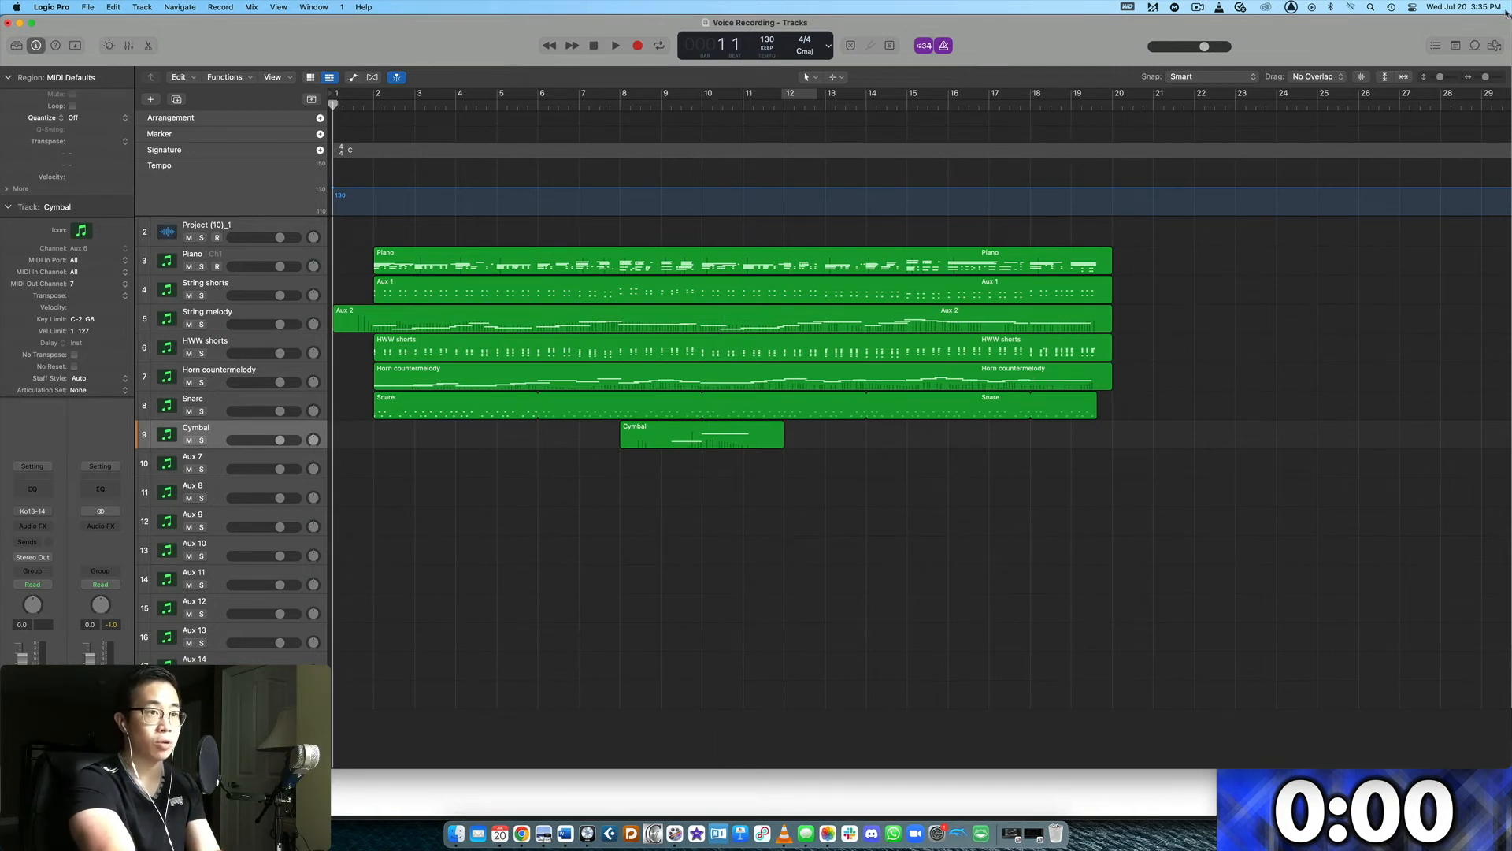
key(space)
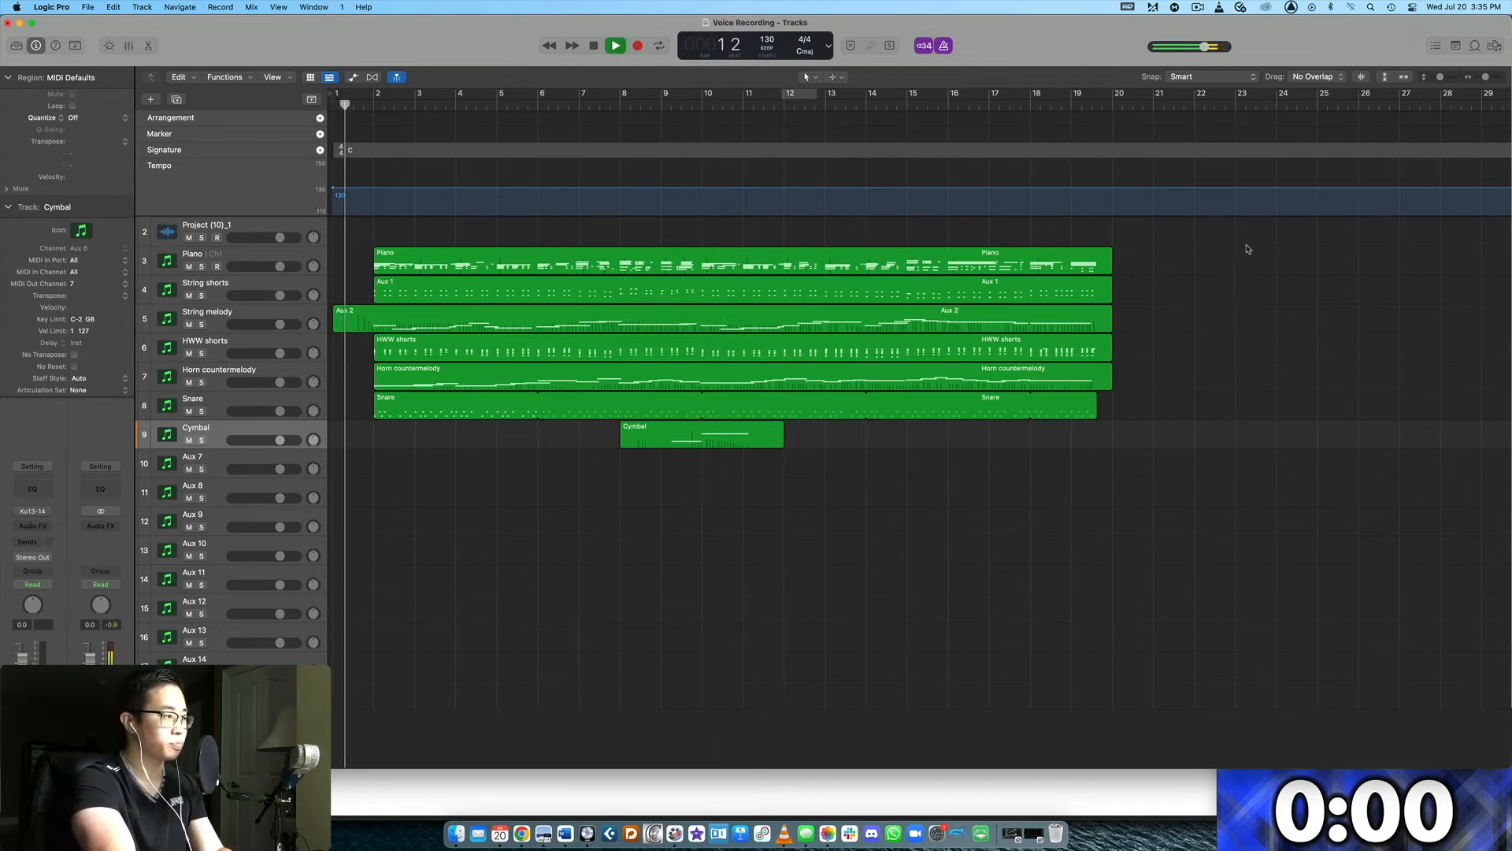
click(944, 46)
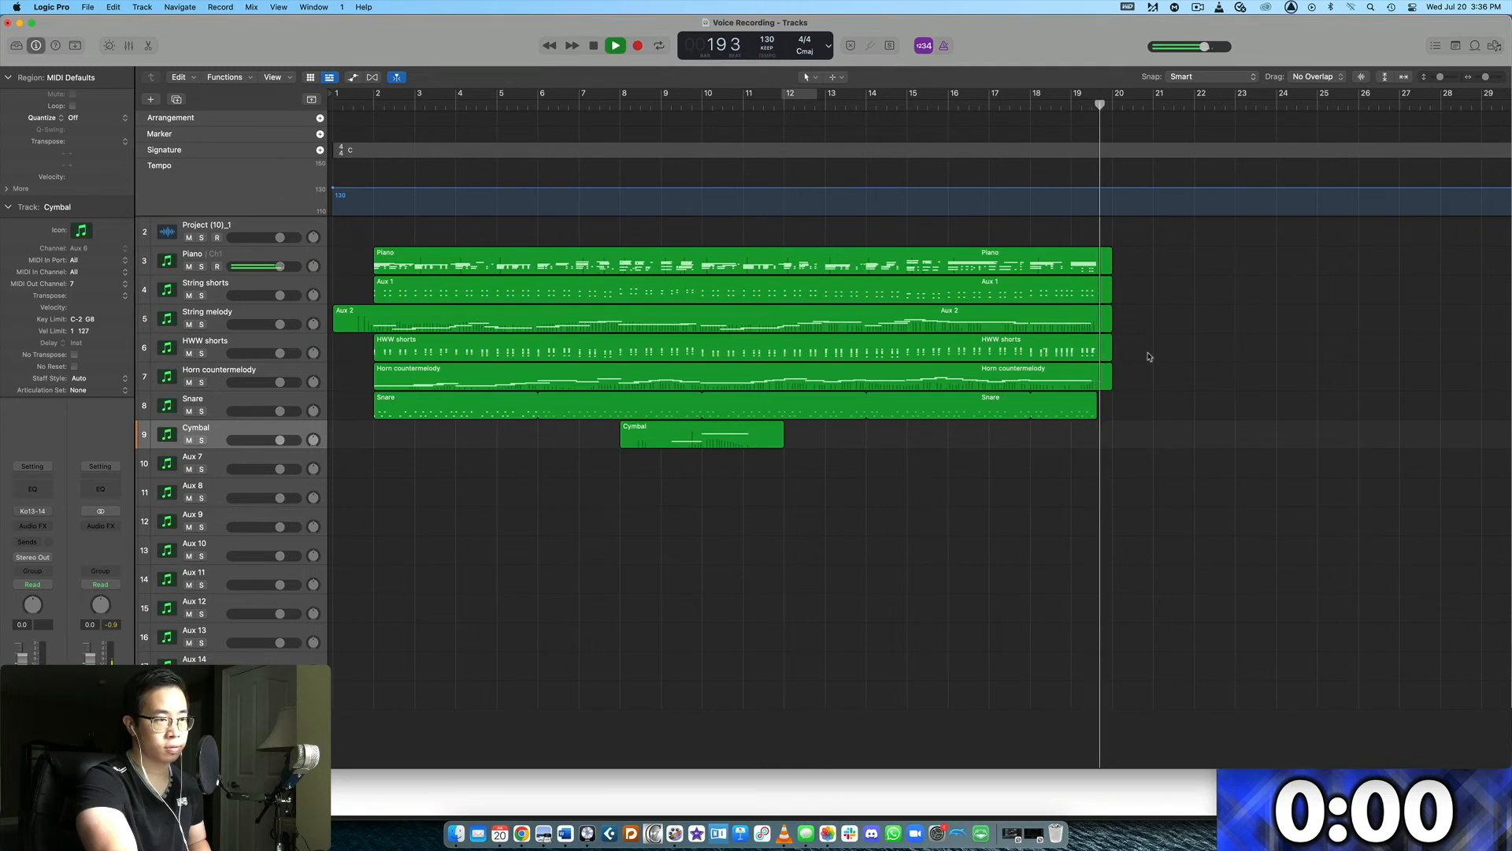
key(space)
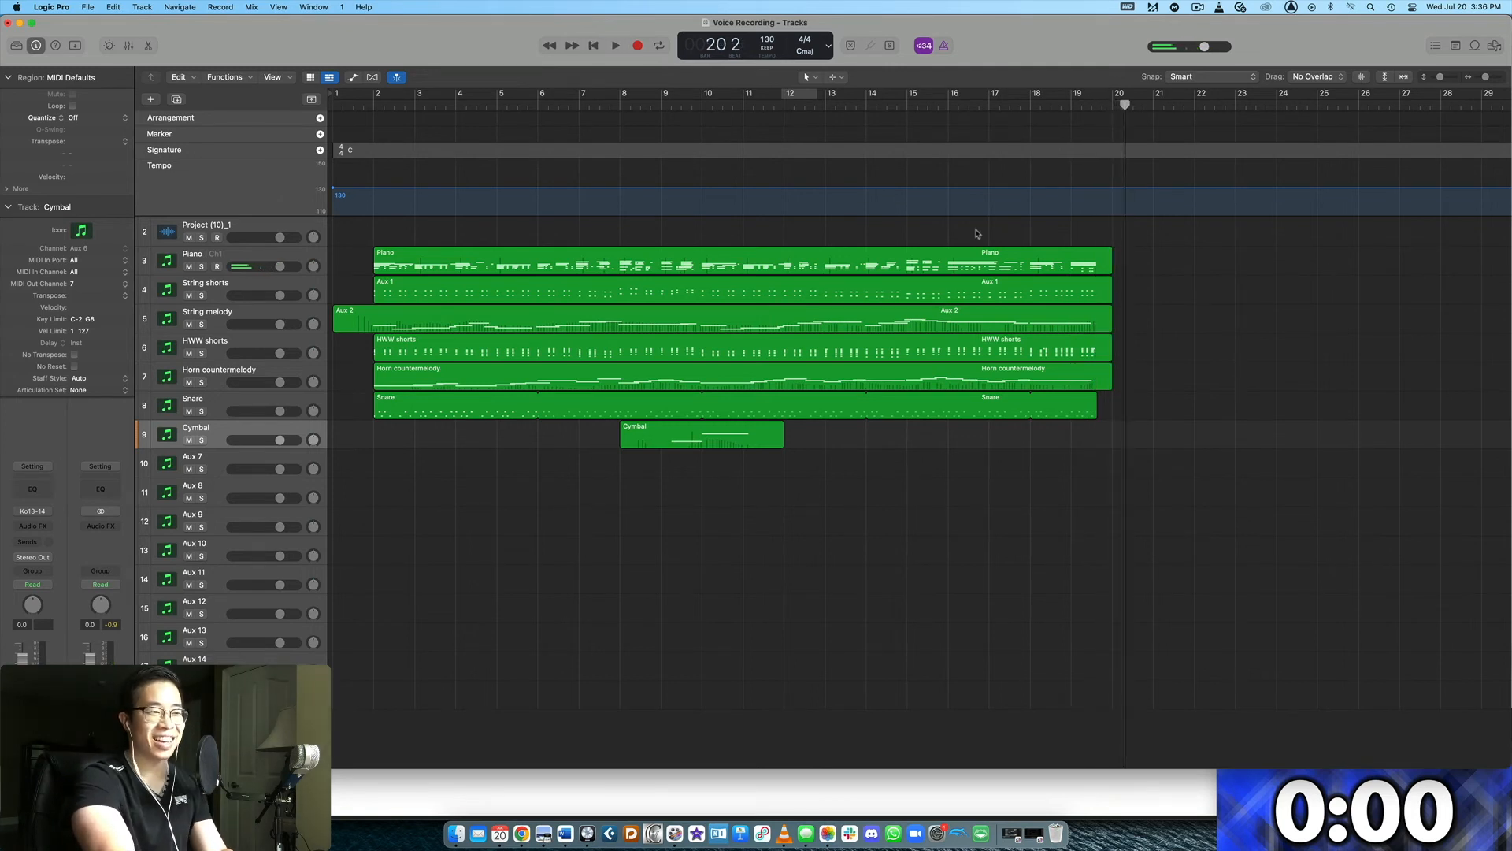